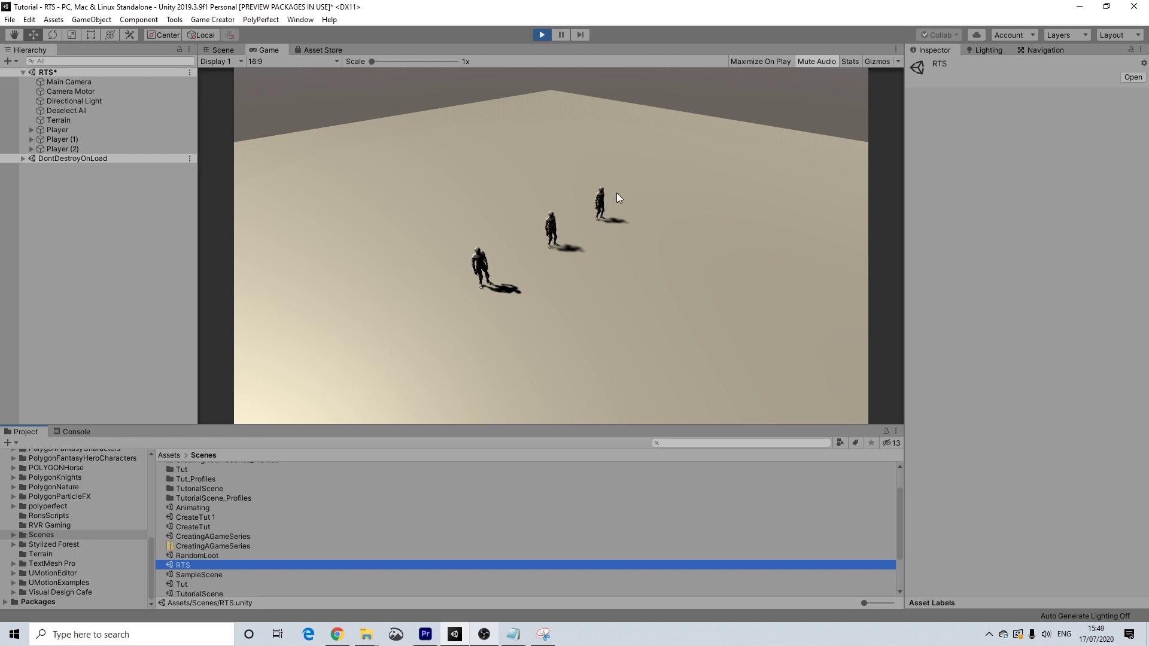
- Play-test the running RTS scene by selecting the nearest character and sending it to several spots on the terrain
{"action": "left_click", "coordinate": [656, 173]}
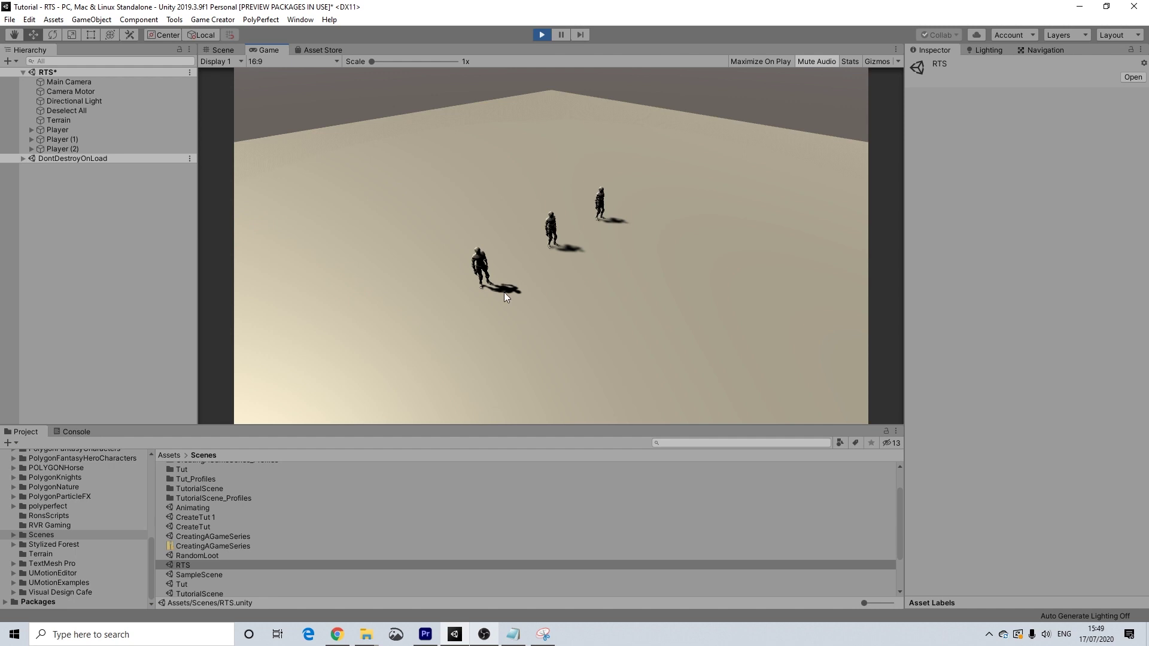
{"action": "right_click", "coordinate": [686, 316]}
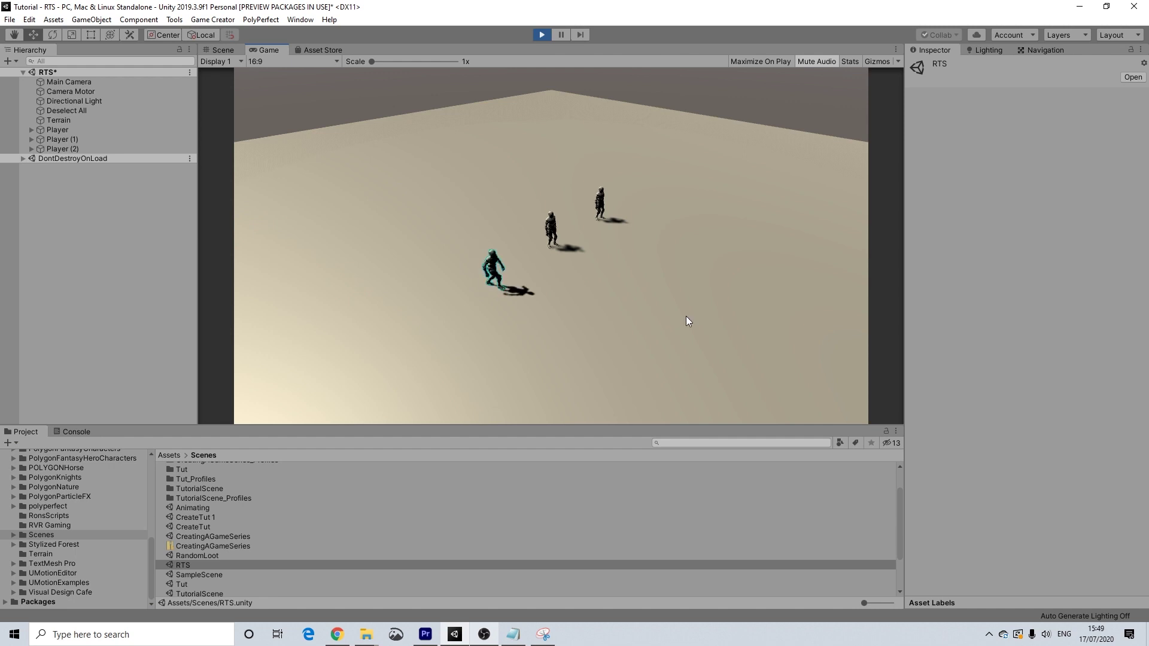
{"action": "right_click", "coordinate": [318, 300]}
{"action": "right_click", "coordinate": [386, 157]}
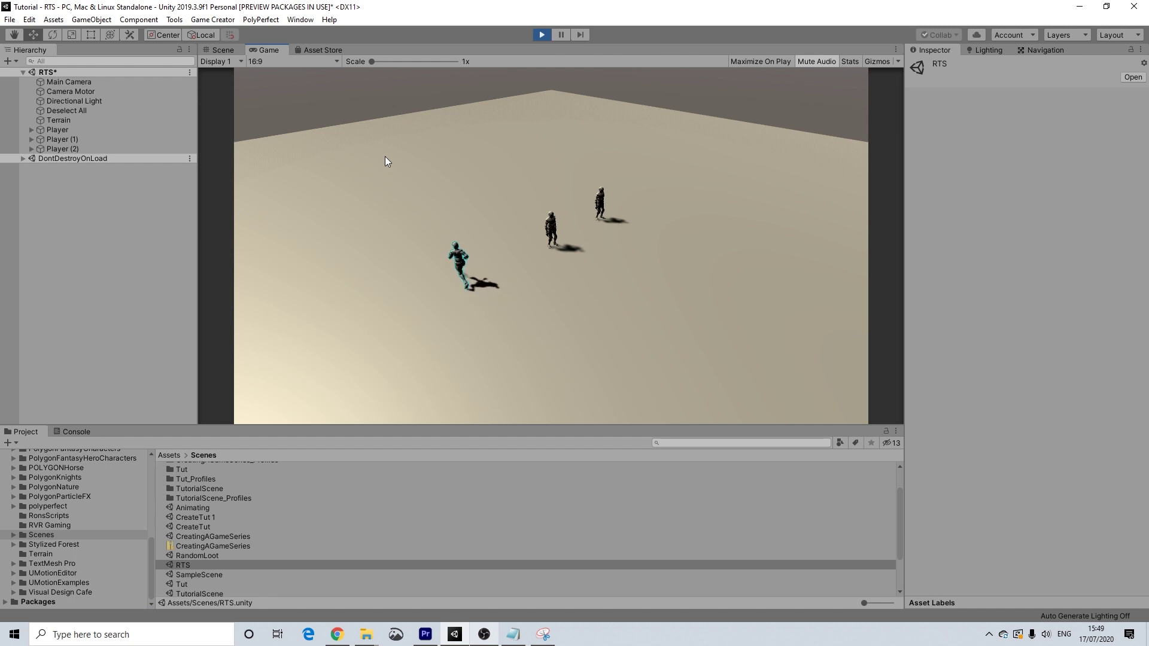
{"action": "right_click", "coordinate": [334, 313]}
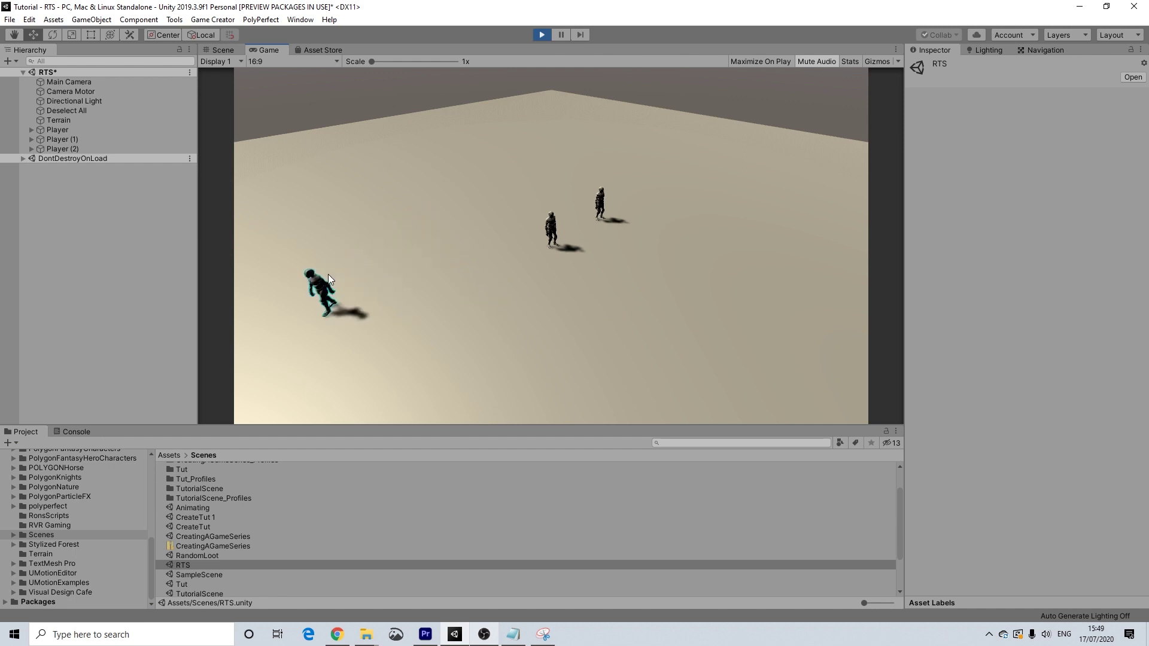
{"action": "right_click", "coordinate": [401, 283]}
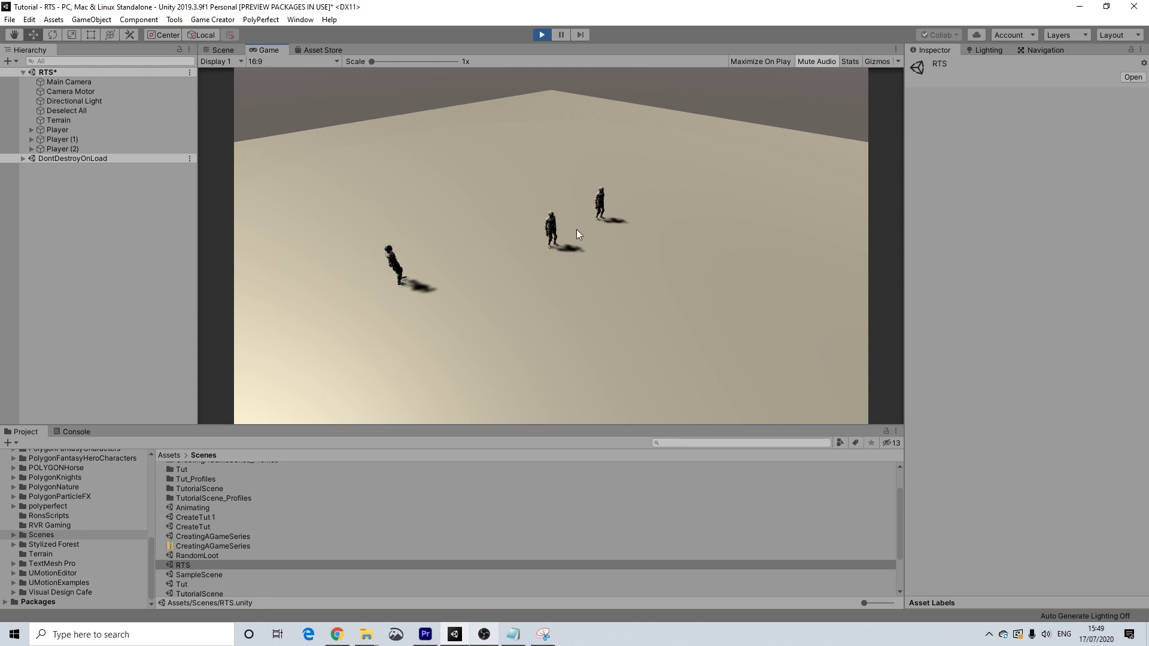
- Select the middle character in the running game, send it to various spots on the terrain and deselect it
{"action": "left_click", "coordinate": [553, 230]}
{"action": "right_click", "coordinate": [587, 310]}
{"action": "right_click", "coordinate": [503, 332]}
{"action": "left_click", "coordinate": [611, 284]}
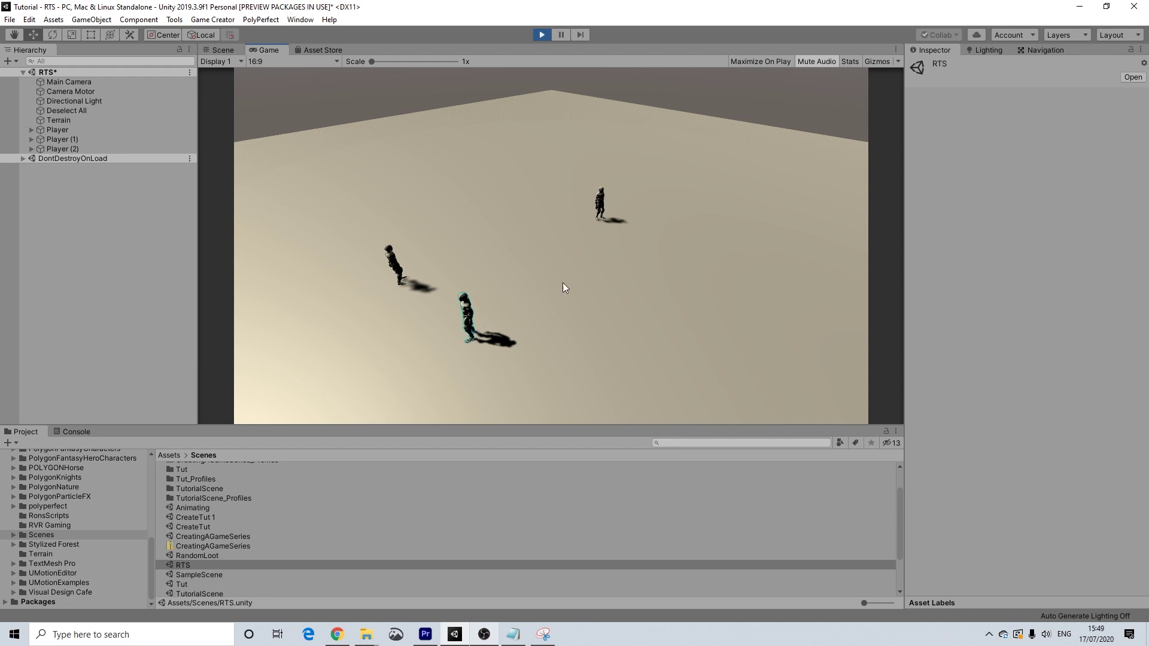
{"action": "right_click", "coordinate": [572, 277]}
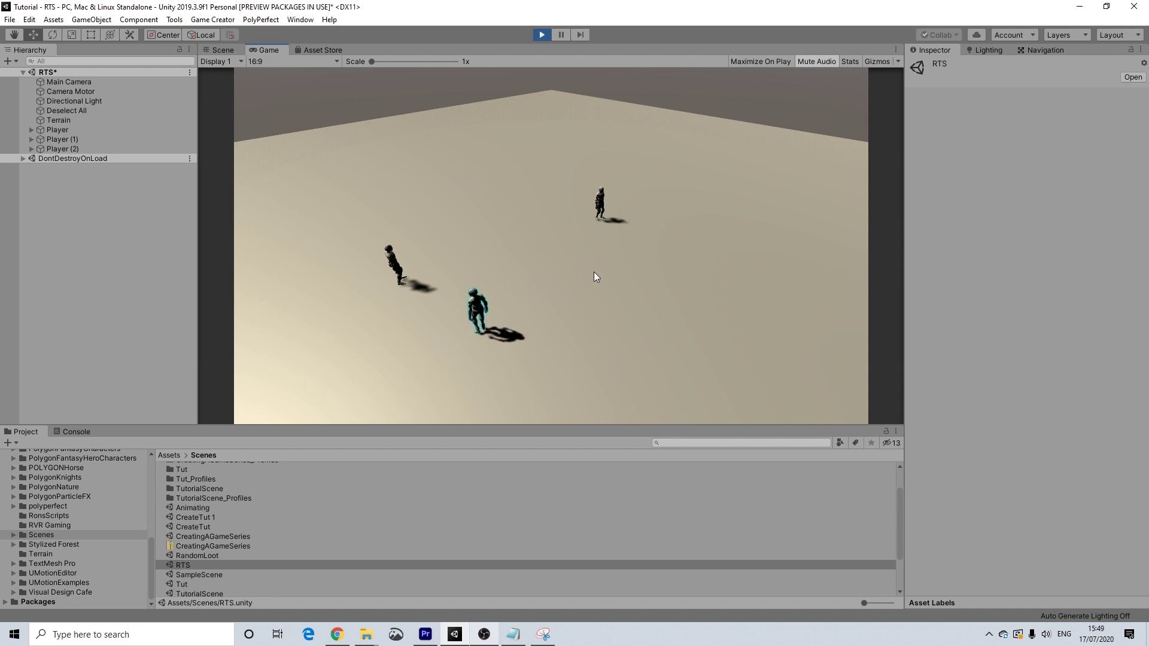
{"action": "right_click", "coordinate": [473, 236]}
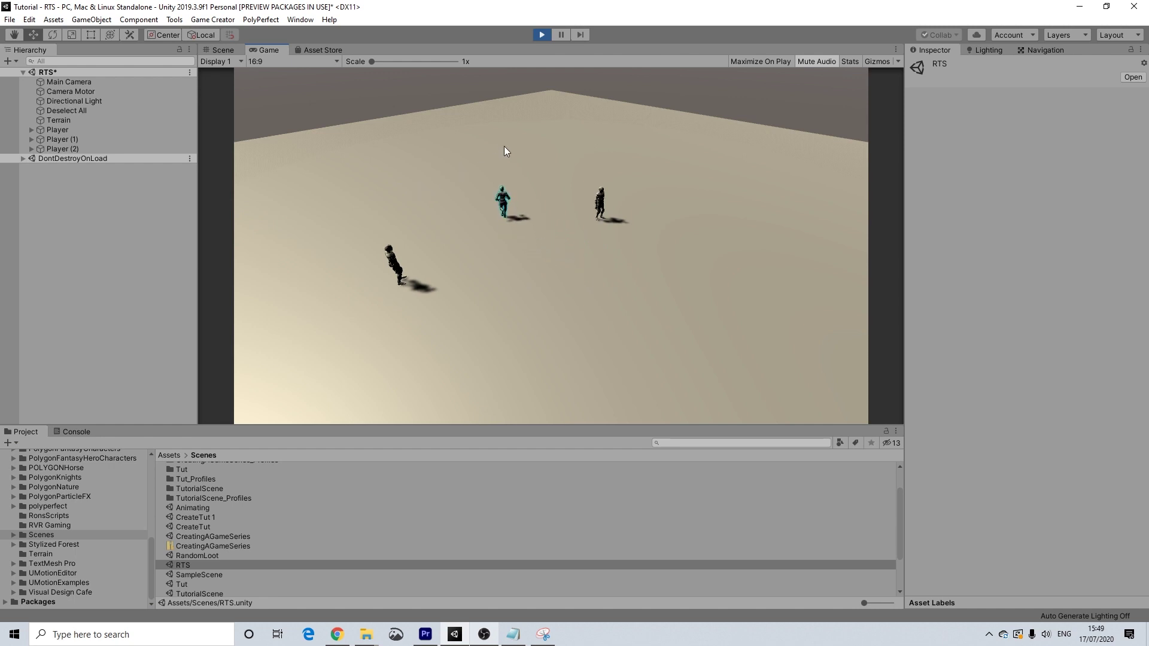
{"action": "right_click", "coordinate": [480, 243]}
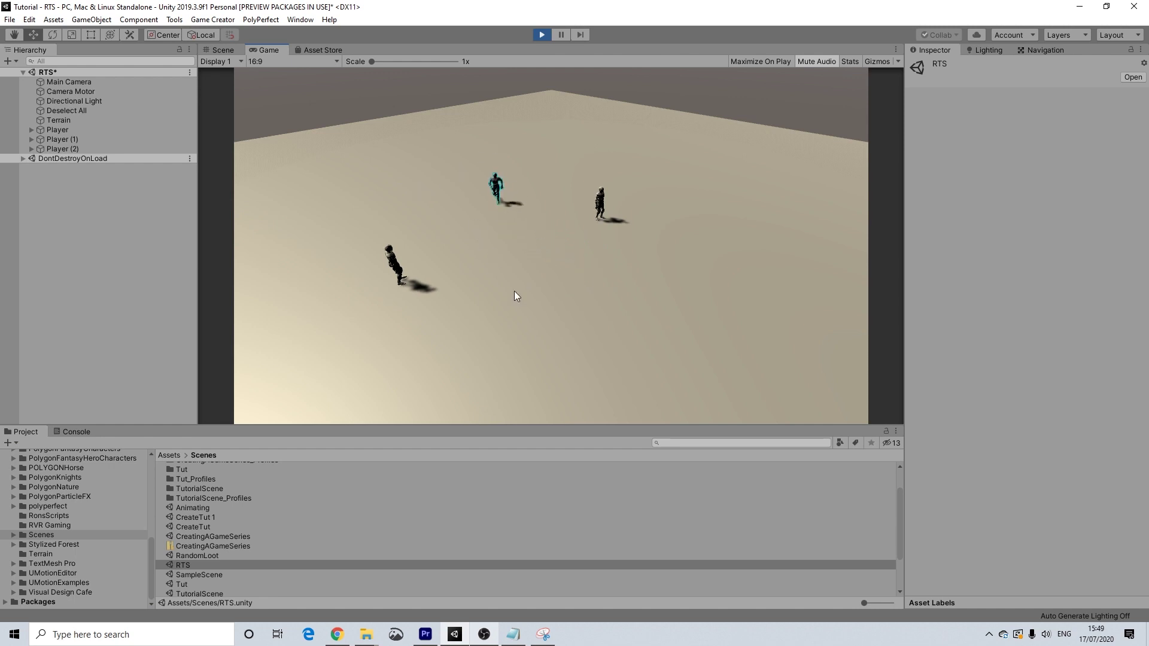
{"action": "right_click", "coordinate": [567, 304]}
{"action": "right_click", "coordinate": [469, 267]}
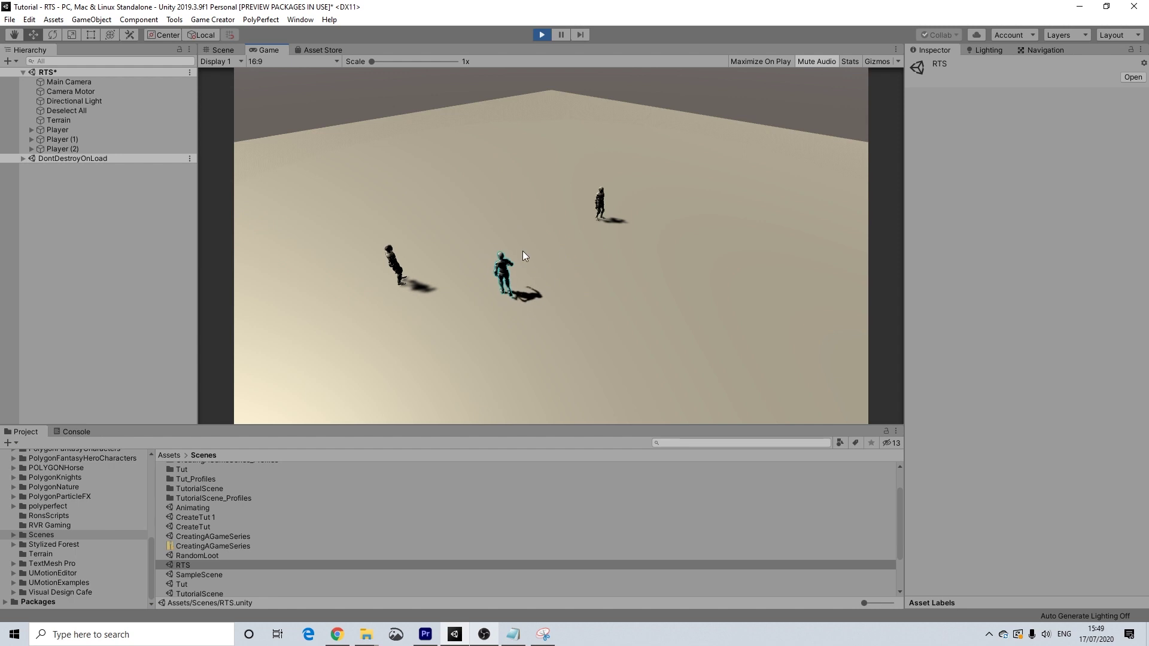
{"action": "right_click", "coordinate": [601, 297]}
{"action": "right_click", "coordinate": [521, 319]}
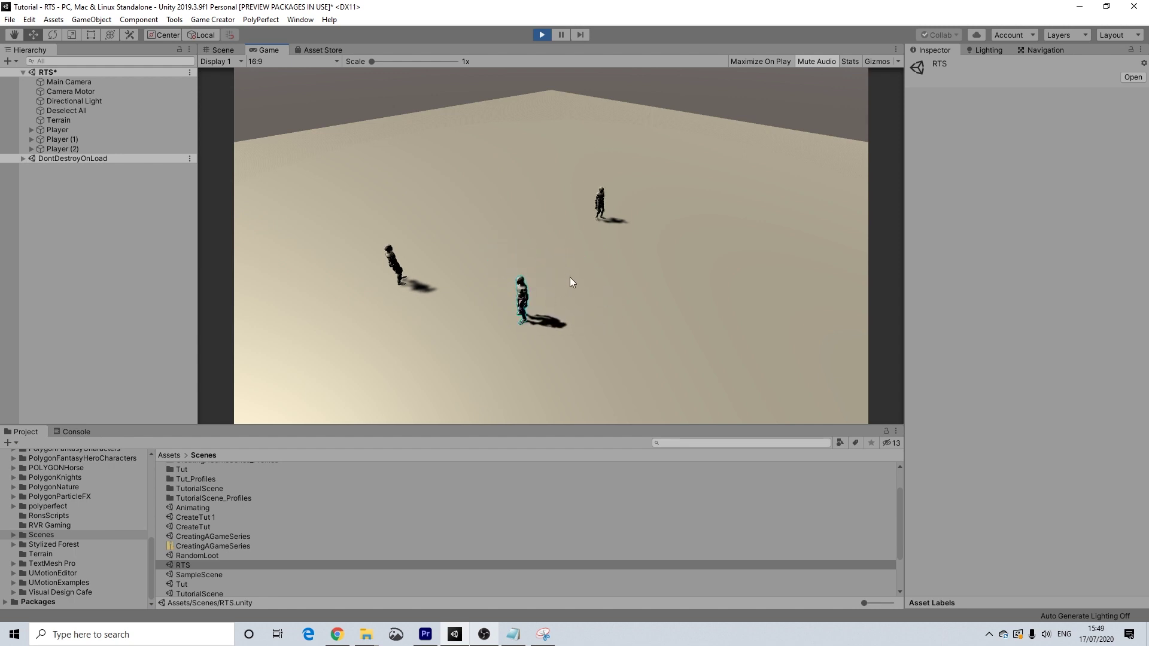
{"action": "right_click", "coordinate": [507, 203]}
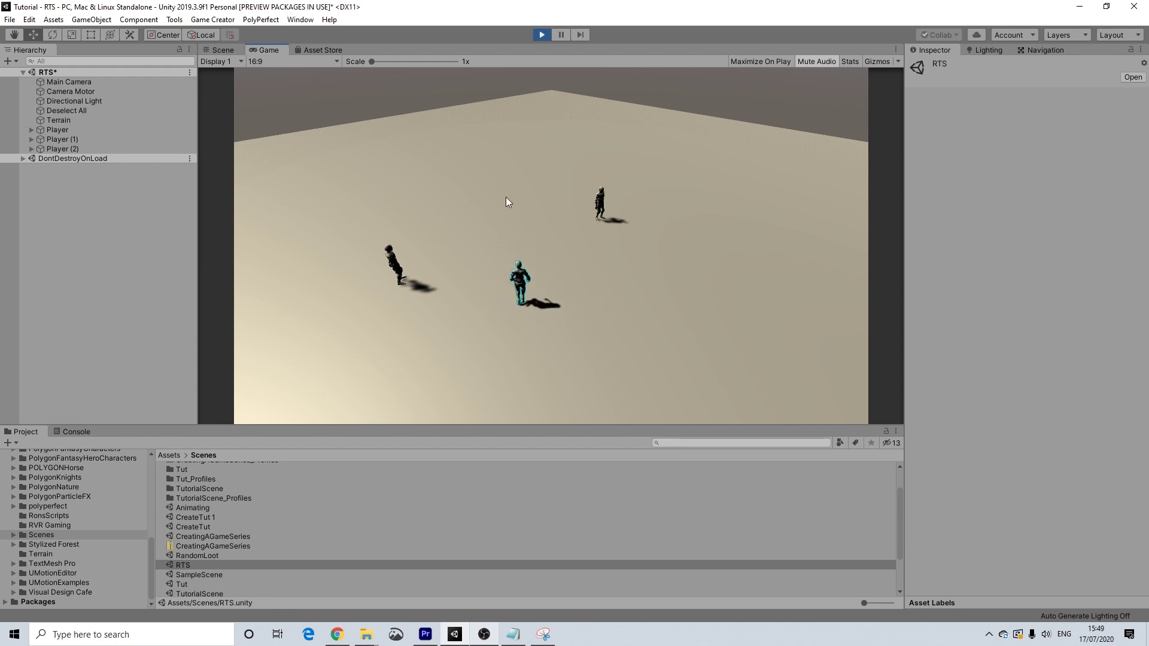
{"action": "right_click", "coordinate": [516, 256]}
{"action": "left_click", "coordinate": [513, 232]}
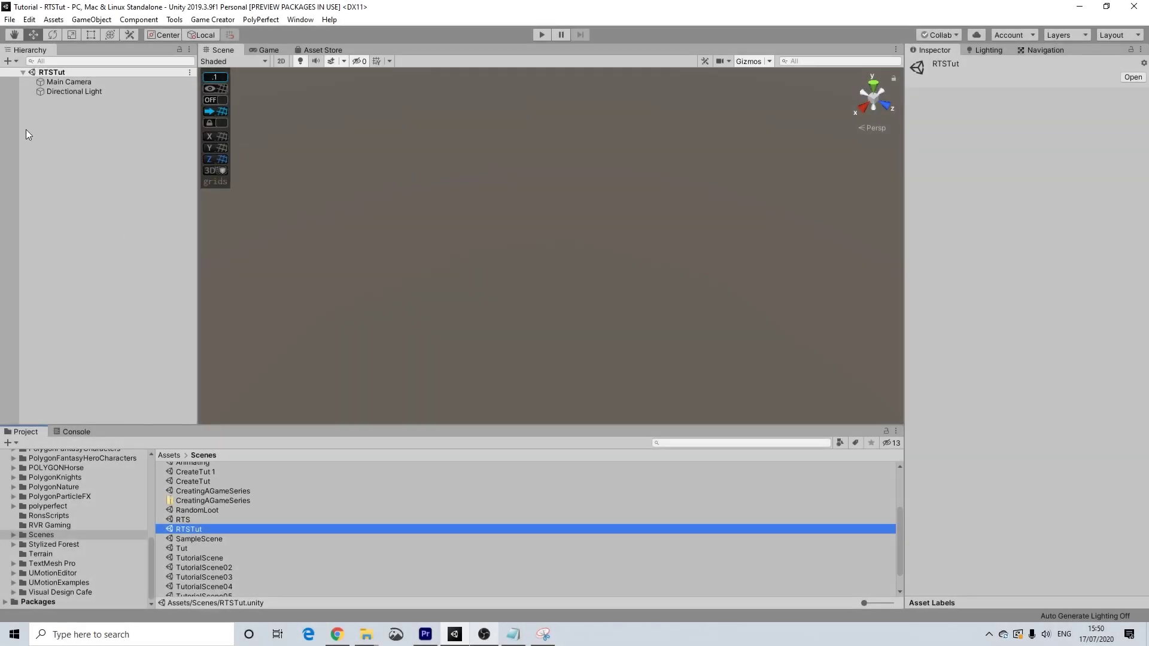
- Add a 3D plane to the RTSTut scene
{"action": "right_click", "coordinate": [64, 117]}
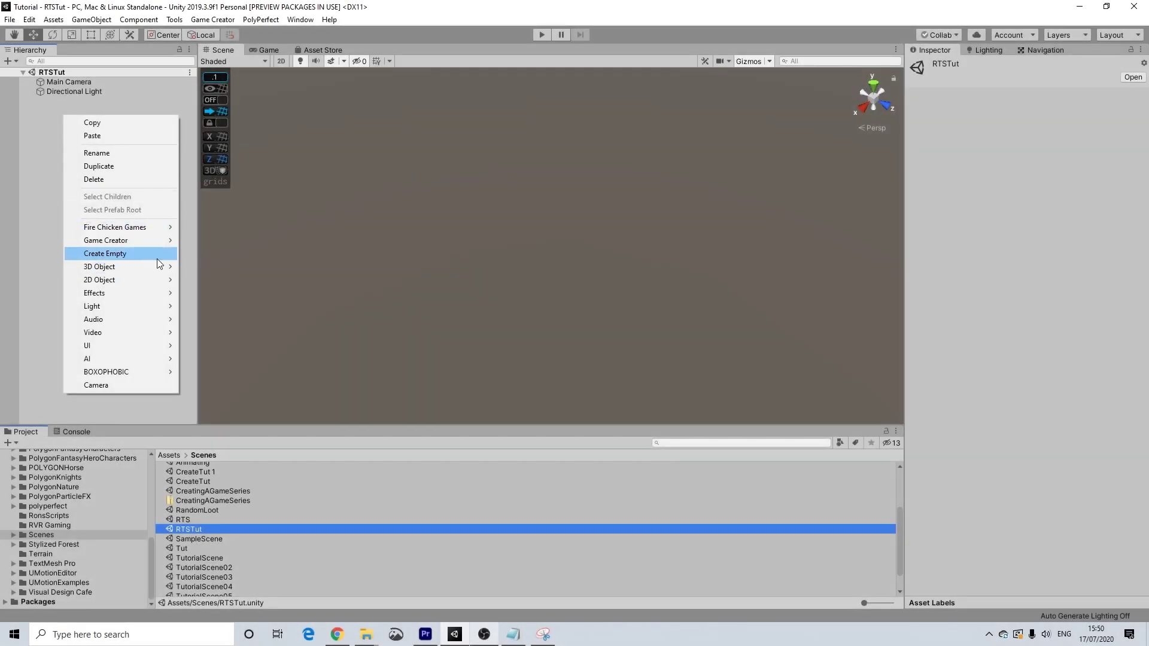
{"action": "mouse_move", "coordinate": [163, 266]}
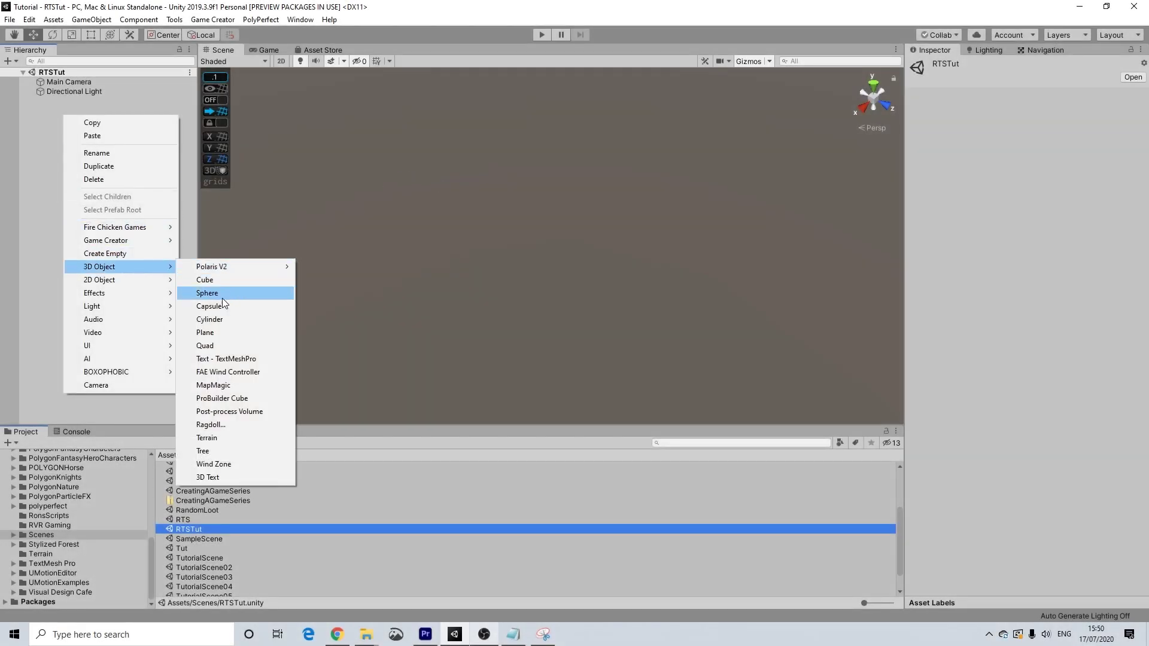
{"action": "left_click", "coordinate": [206, 332]}
- Try scaling the plane to 10 on the X and Z axes
{"action": "left_click", "coordinate": [1028, 137]}
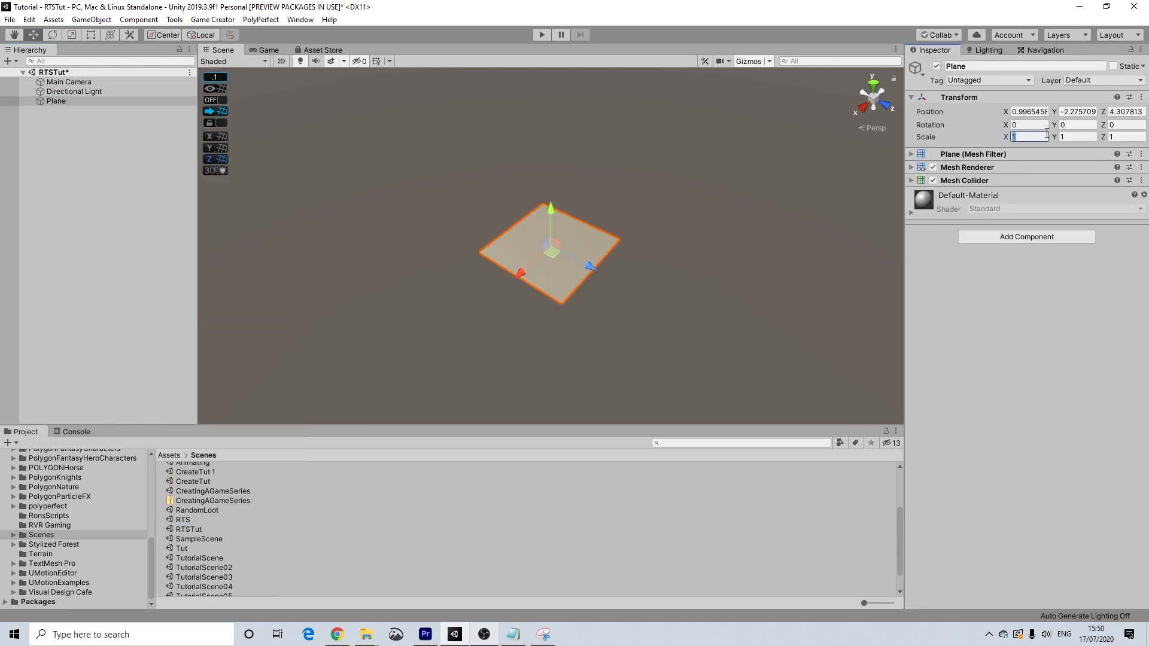
{"action": "type", "text": "6"}
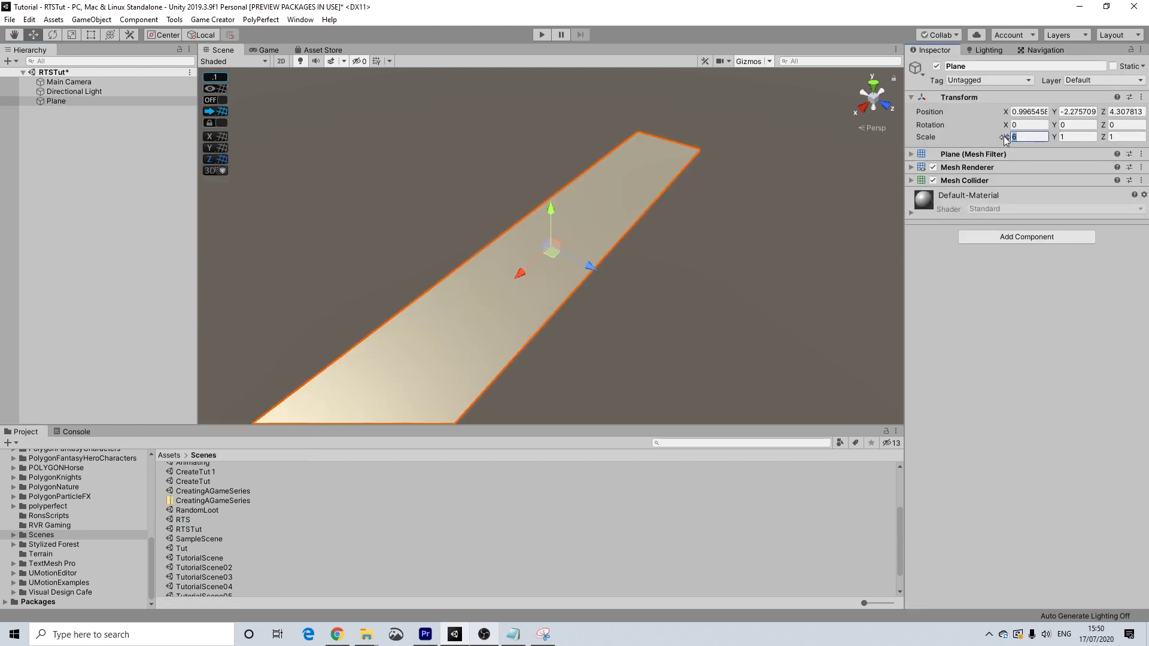
{"action": "key", "text": "BackSpace"}
{"action": "type", "text": "10"}
{"action": "left_click", "coordinate": [1129, 137]}
{"action": "type", "text": "10"}
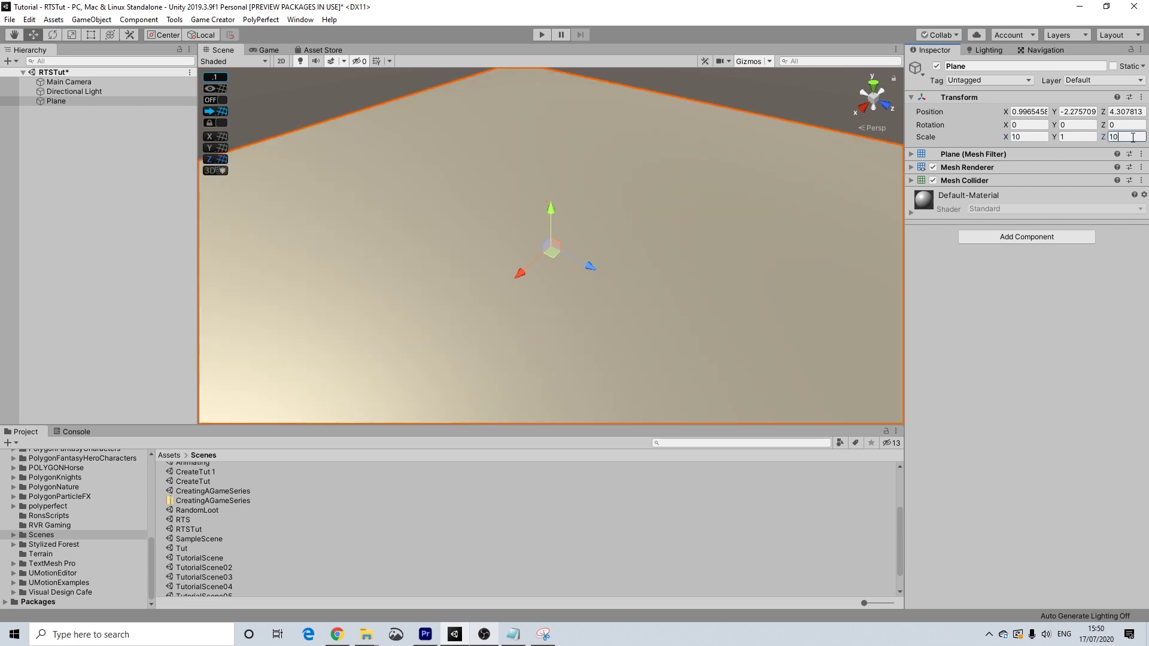
- Set the plane's scale to 6 on both the X and Z axes
{"action": "left_click", "coordinate": [1020, 137]}
{"action": "type", "text": "6"}
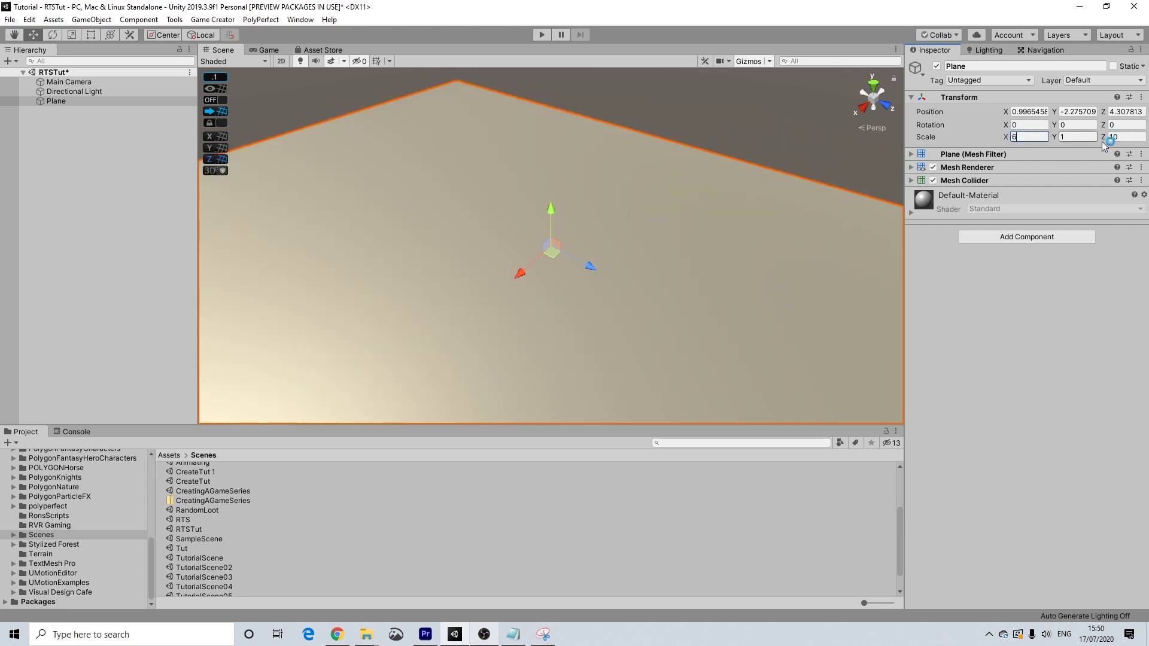
{"action": "left_click", "coordinate": [1119, 137]}
{"action": "type", "text": "6"}
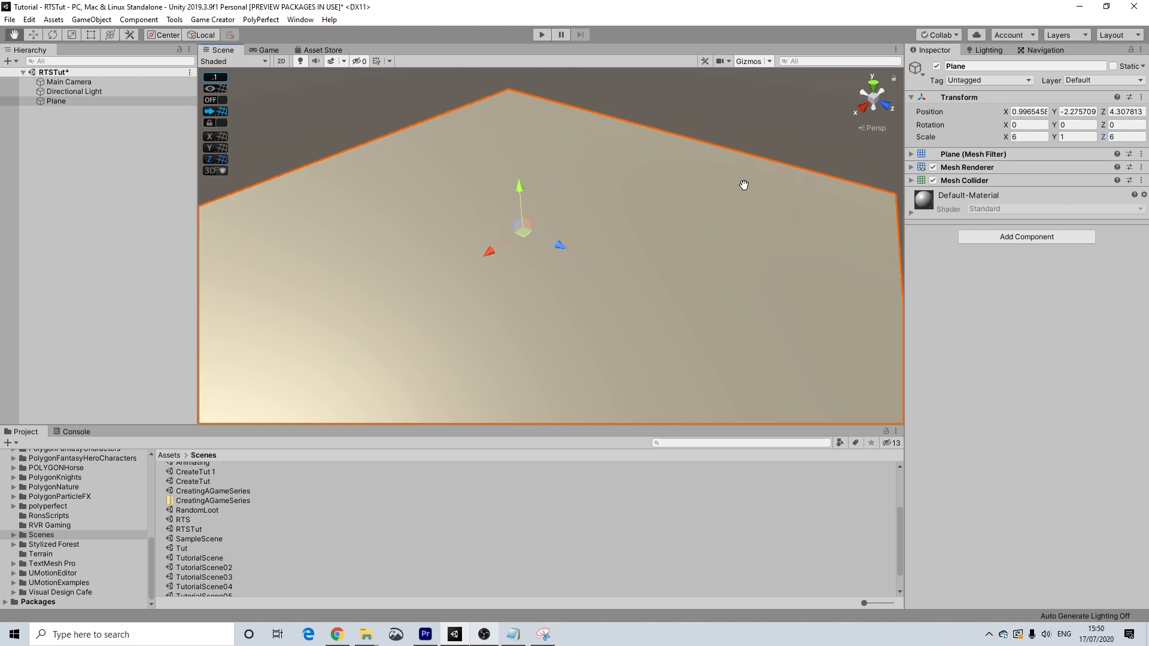
- Place the plane at the world origin by setting its X, Y and Z position to 0
{"action": "left_click", "coordinate": [1028, 111]}
{"action": "type", "text": "0"}
{"action": "left_click", "coordinate": [1077, 111]}
{"action": "type", "text": "0"}
{"action": "left_click", "coordinate": [1125, 111]}
{"action": "type", "text": "0"}
{"action": "middle_click_drag", "start_coordinate": [564, 150], "coordinate": [503, 214]}
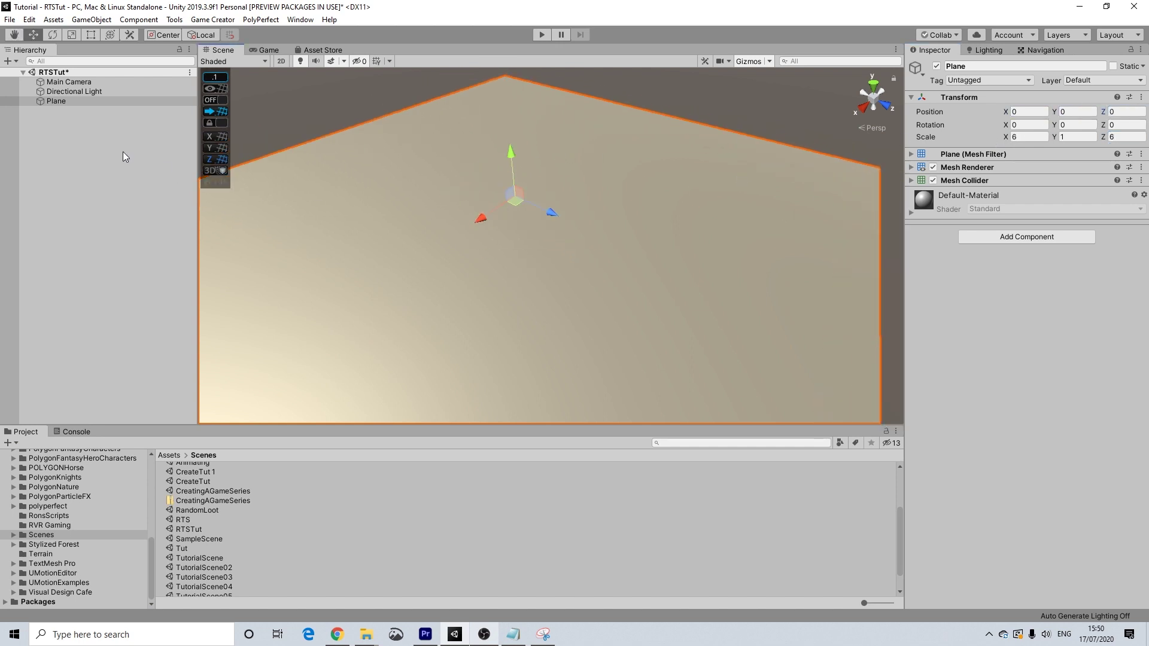
- Rename the plane as Terrain
{"action": "right_click", "coordinate": [62, 102]}
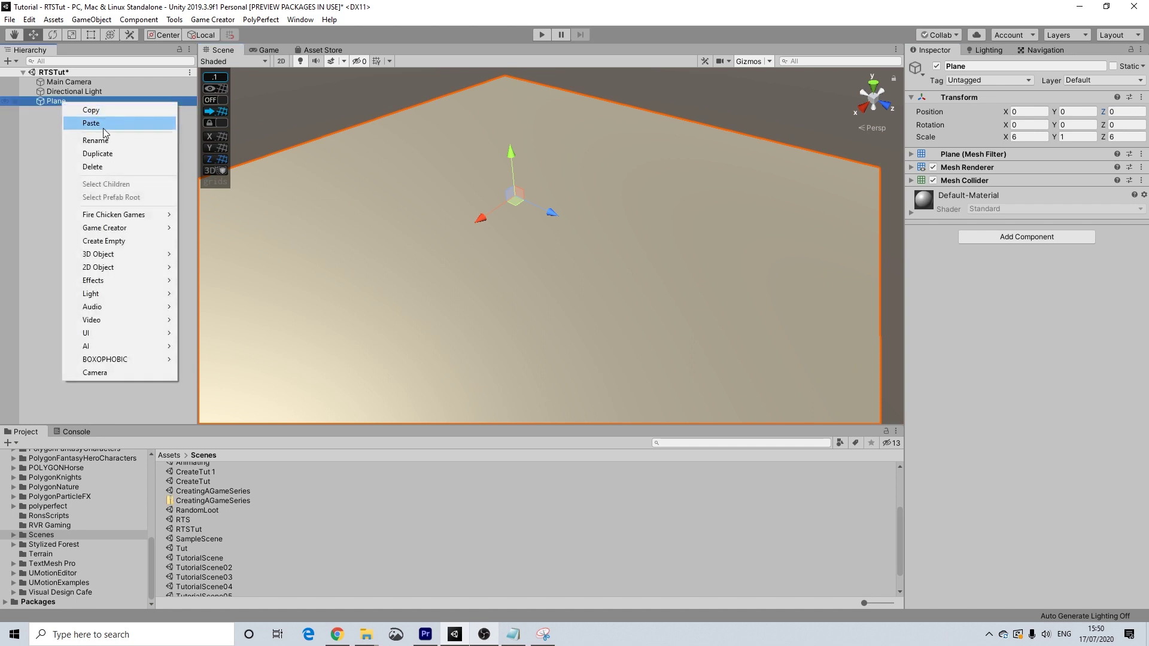
{"action": "left_click", "coordinate": [94, 140]}
{"action": "type", "text": "Terrain"}
{"action": "key", "text": "Return"}
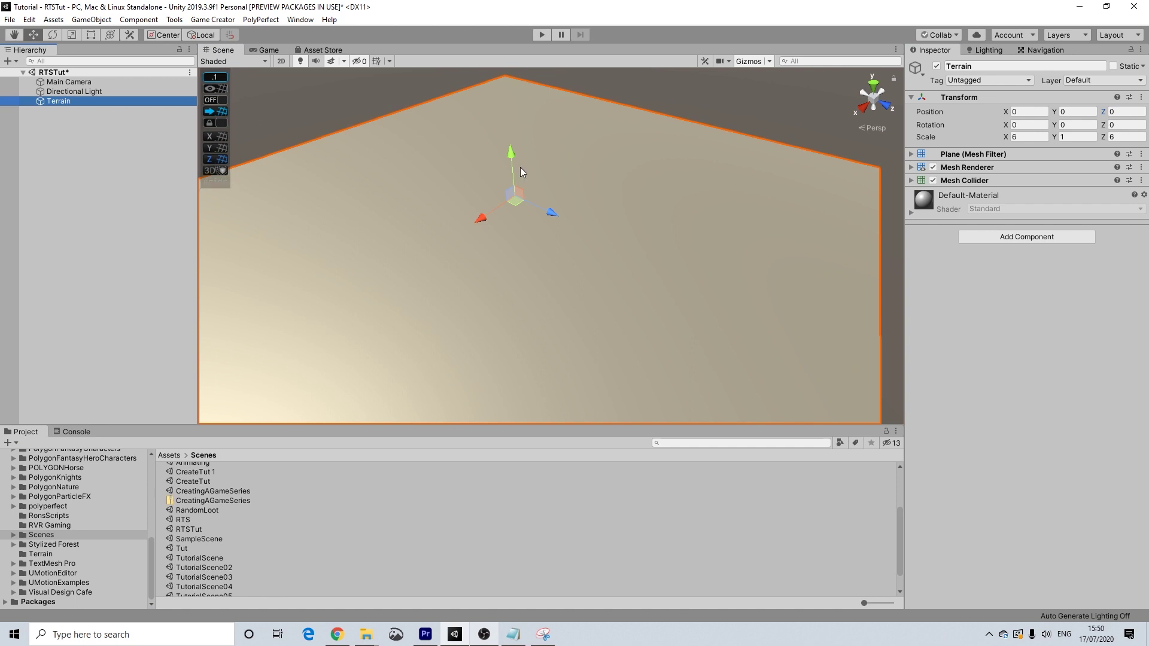
- Add a Game Creator Player character to the scene as a separate root object
{"action": "right_click", "coordinate": [66, 128]}
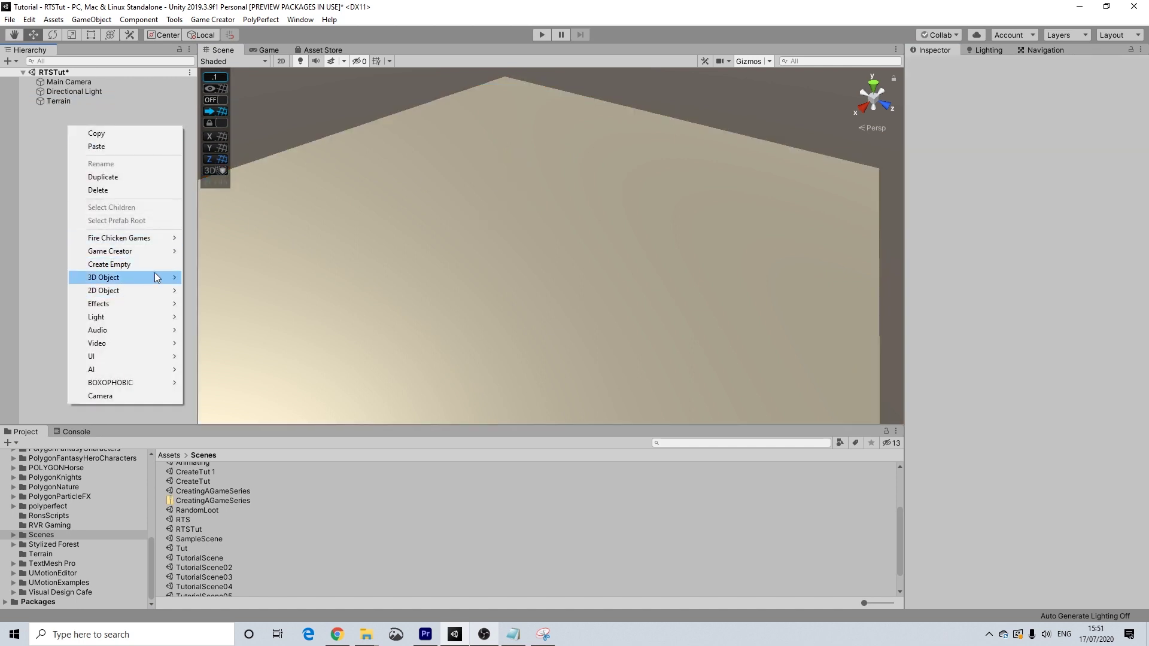
{"action": "mouse_move", "coordinate": [153, 259]}
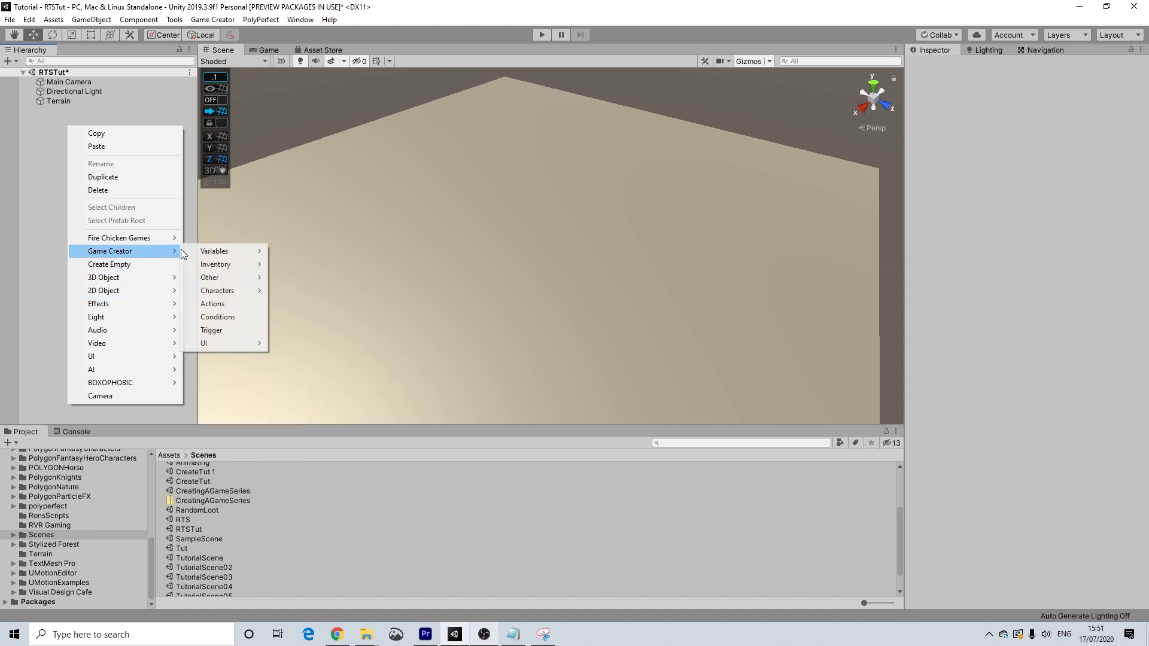
{"action": "mouse_move", "coordinate": [242, 295]}
{"action": "left_click", "coordinate": [296, 304]}
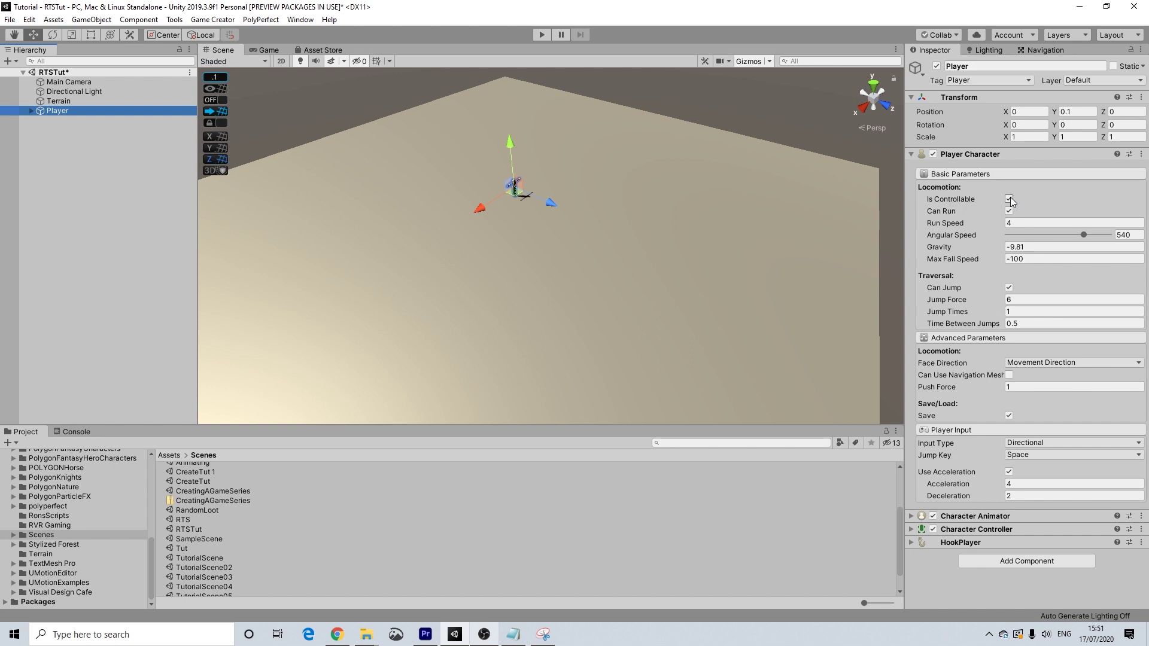
- Disable Is Controllable on the Player character and enable its use of the navigation mesh
{"action": "left_click", "coordinate": [1009, 200]}
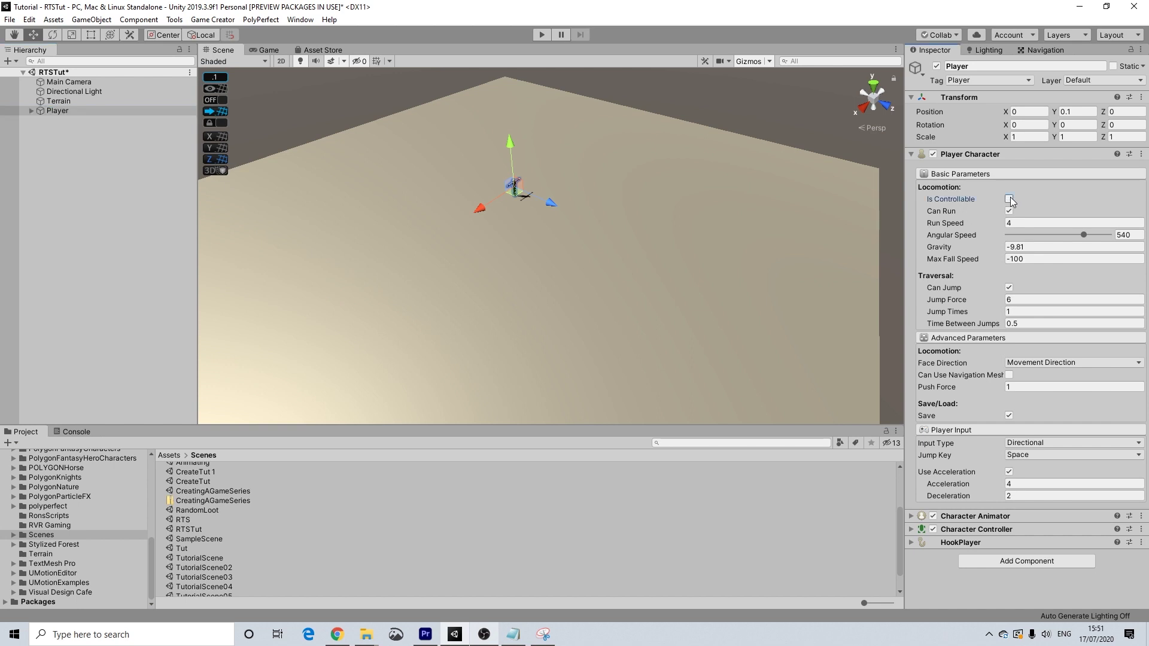
{"action": "left_click", "coordinate": [1028, 361]}
{"action": "left_click", "coordinate": [1028, 366]}
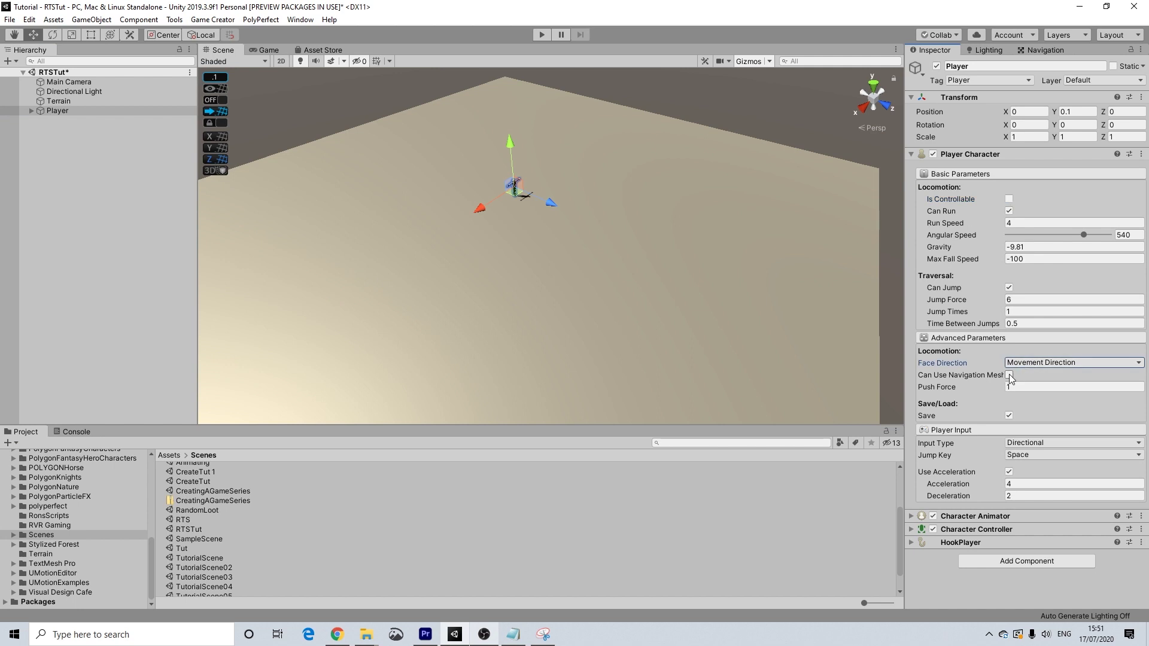
{"action": "left_click", "coordinate": [1010, 375]}
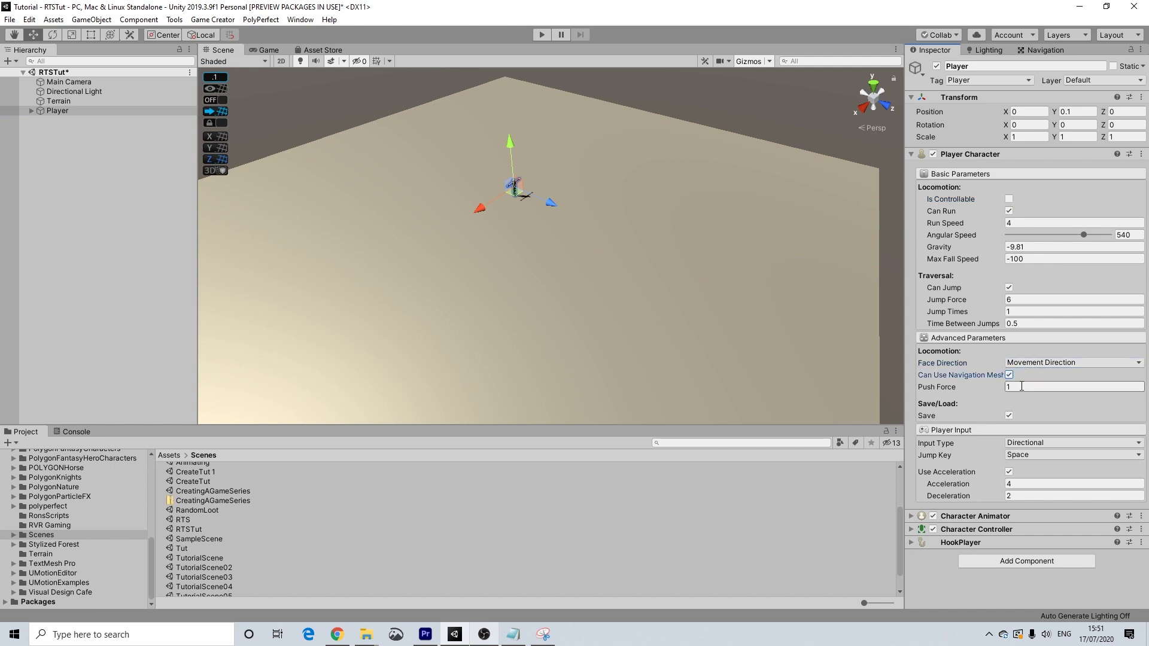
- Set the Player's input type to Point And Click and collapse its Player Character component
{"action": "left_click", "coordinate": [1030, 445]}
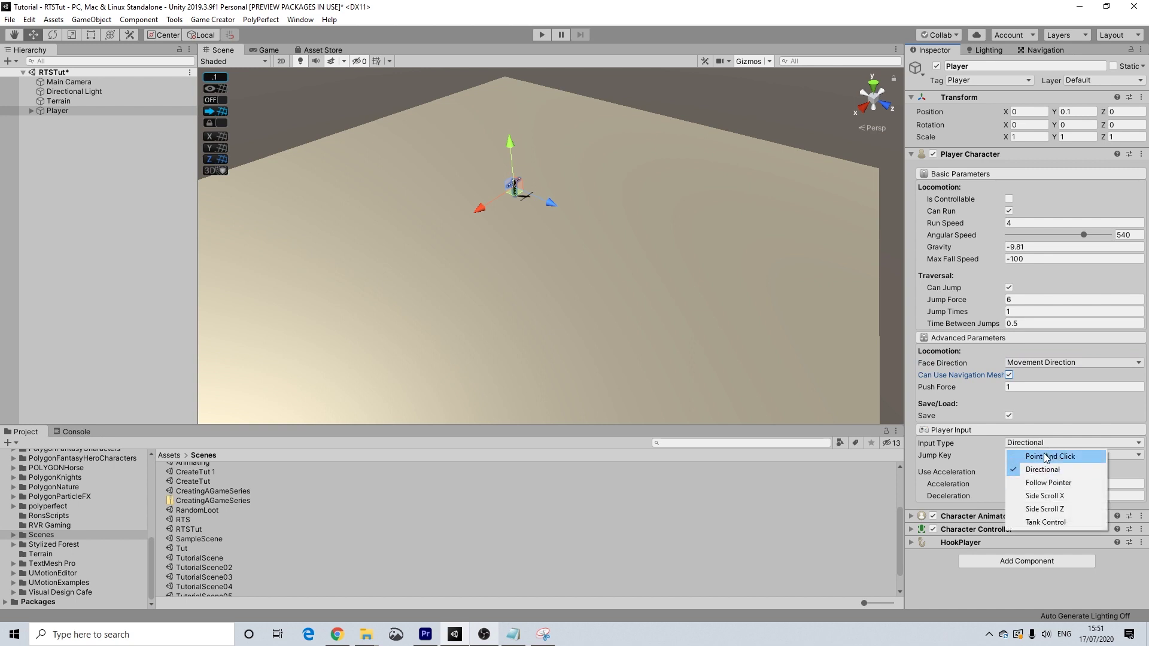
{"action": "left_click", "coordinate": [1049, 456]}
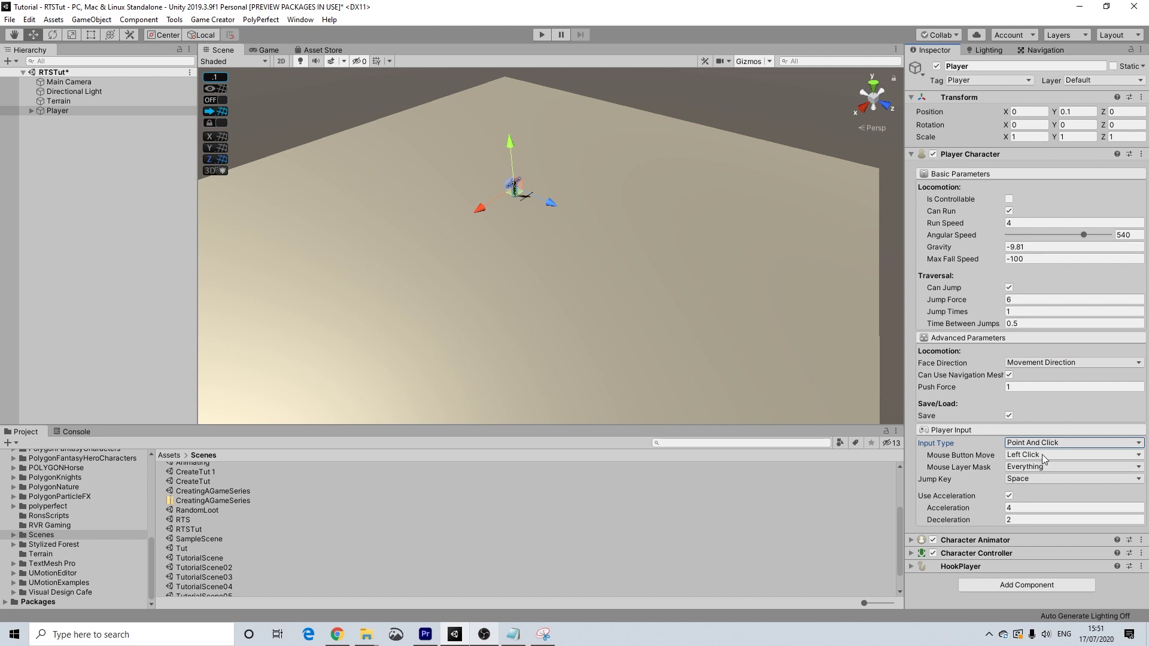
{"action": "left_click", "coordinate": [1036, 456]}
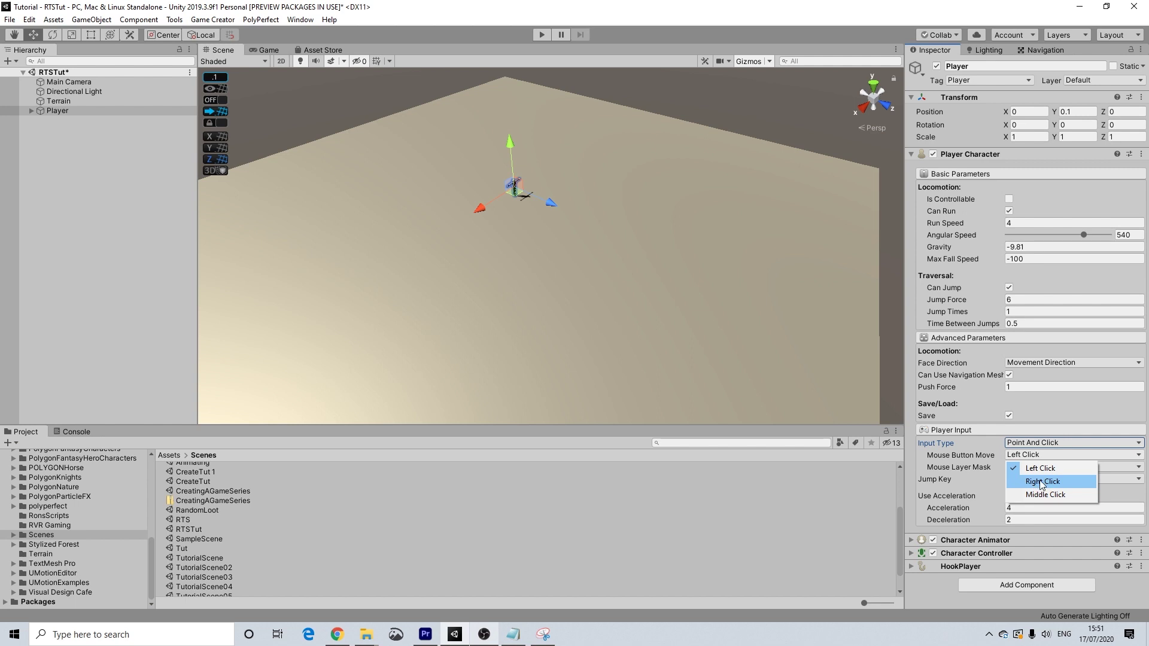
{"action": "left_click", "coordinate": [997, 450]}
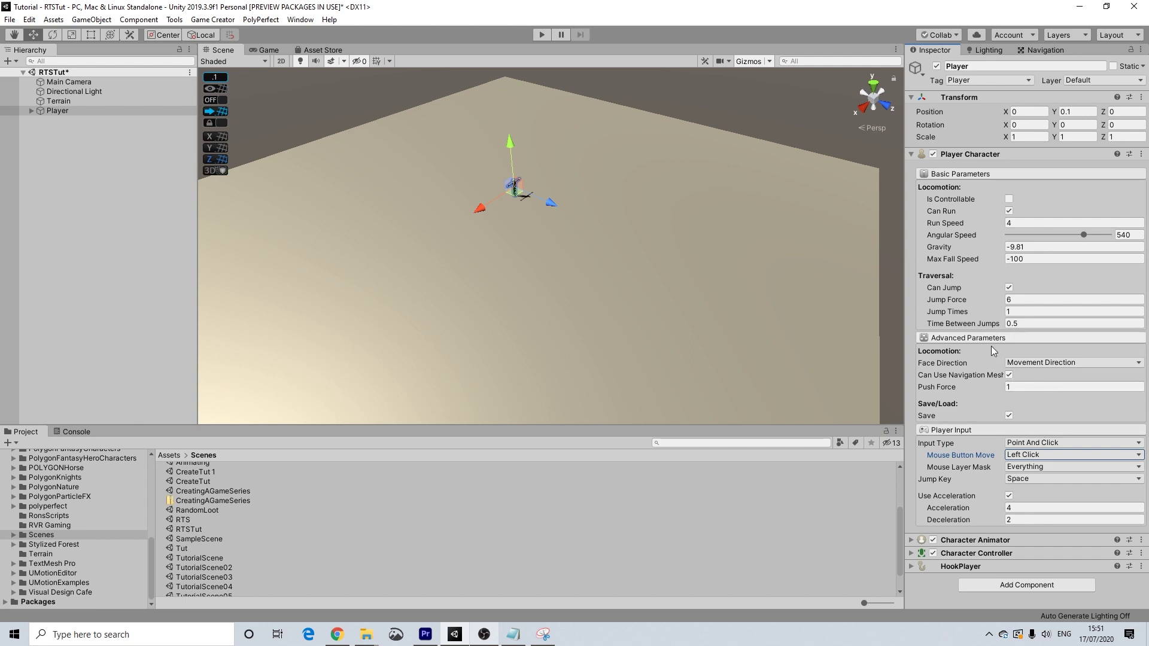
{"action": "left_click", "coordinate": [997, 155]}
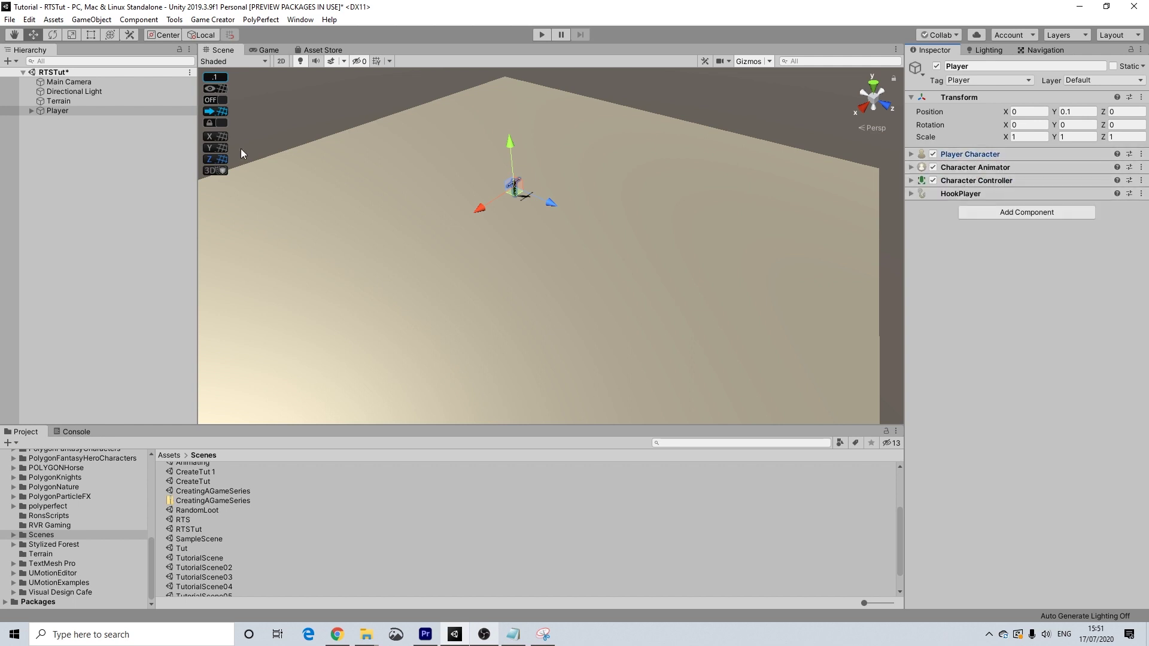
- Add a Game Creator Camera Motor to the scene and place it above Terrain in the hierarchy
{"action": "right_click", "coordinate": [56, 159]}
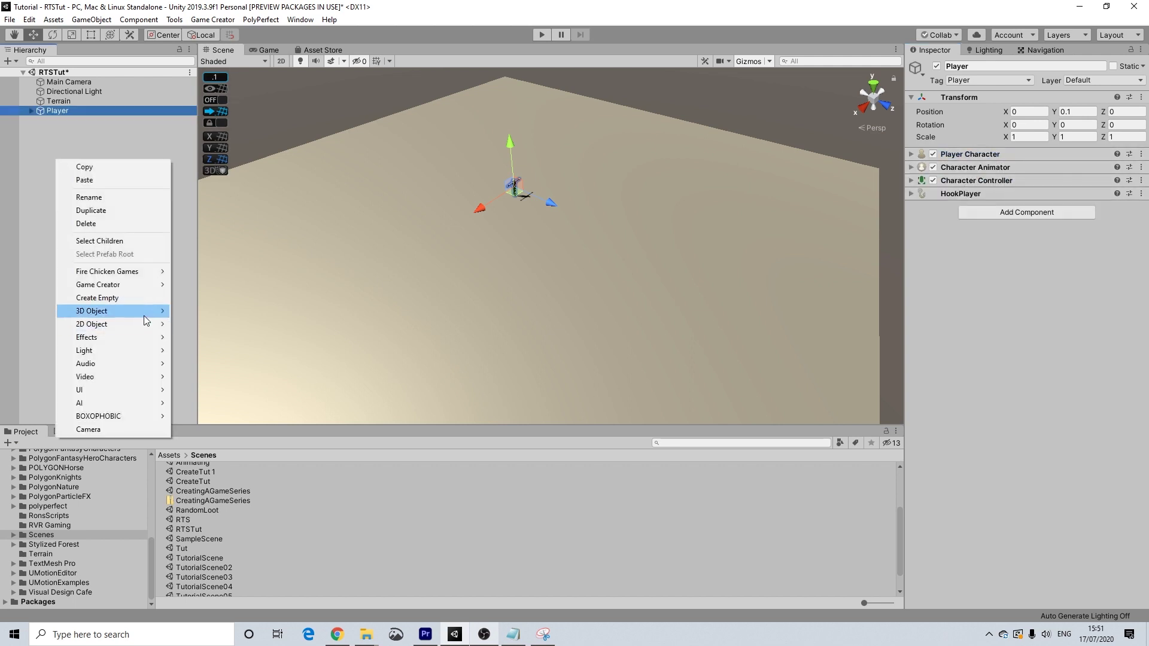
{"action": "mouse_move", "coordinate": [157, 285]}
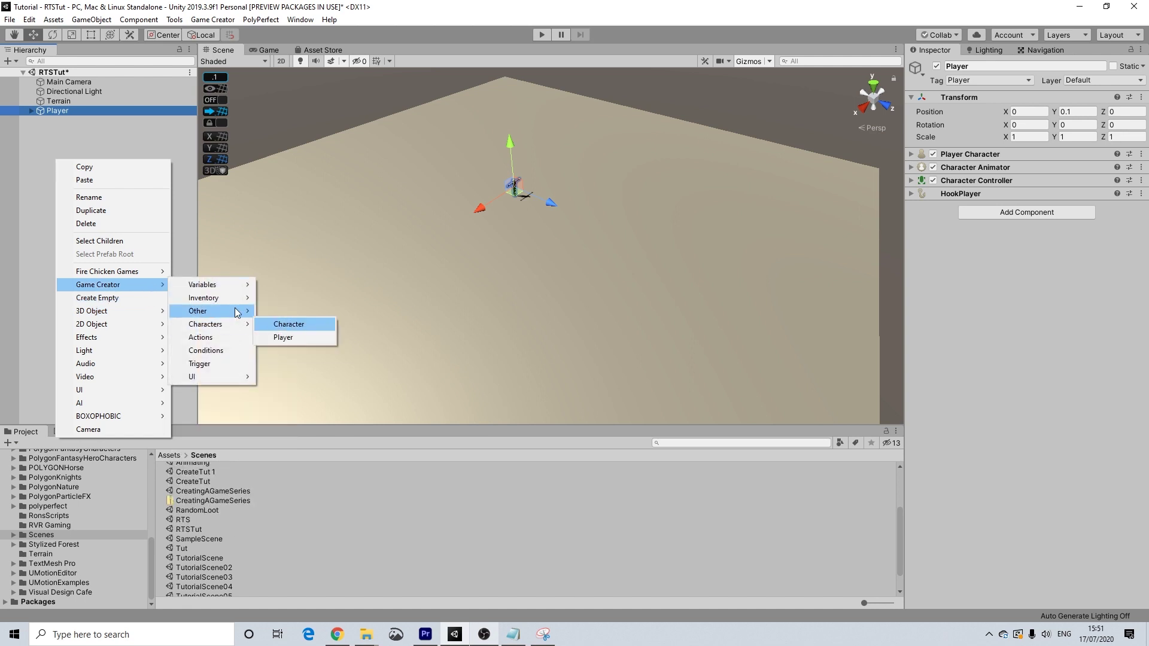
{"action": "mouse_move", "coordinate": [237, 312]}
{"action": "left_click", "coordinate": [293, 351]}
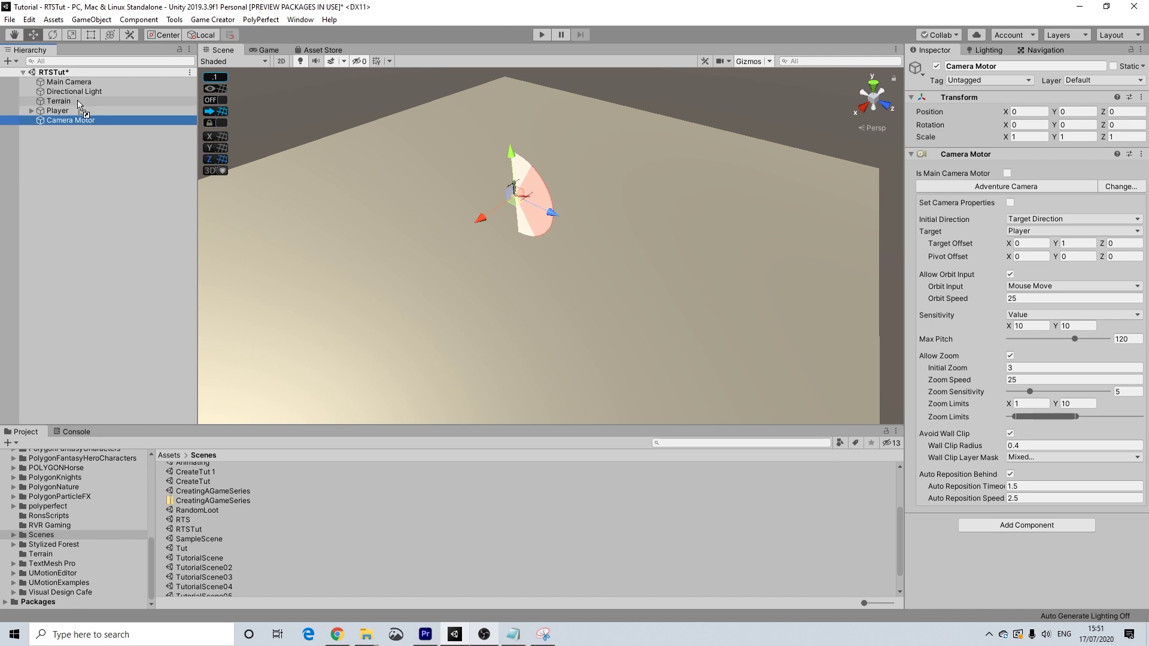
{"action": "left_click_drag", "start_coordinate": [79, 104], "coordinate": [78, 101]}
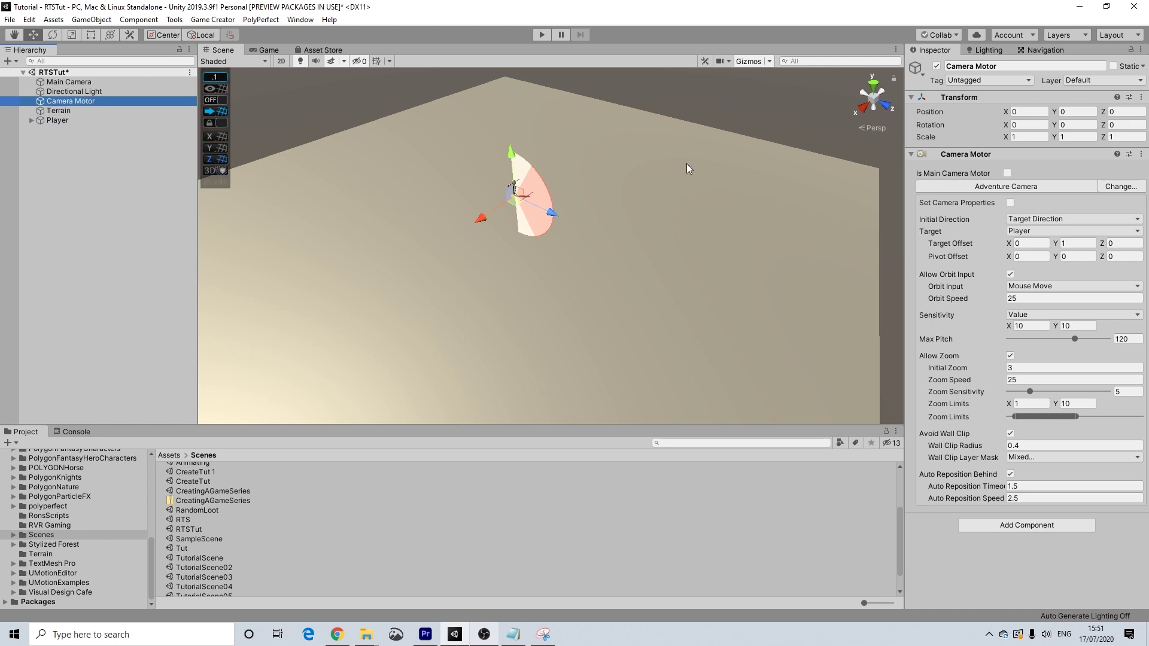
- Change the Camera Motor's type to Follow Camera and anchor it to the Terrain game object
{"action": "left_click", "coordinate": [1029, 219]}
{"action": "left_click", "coordinate": [1029, 224]}
{"action": "left_click", "coordinate": [1120, 186]}
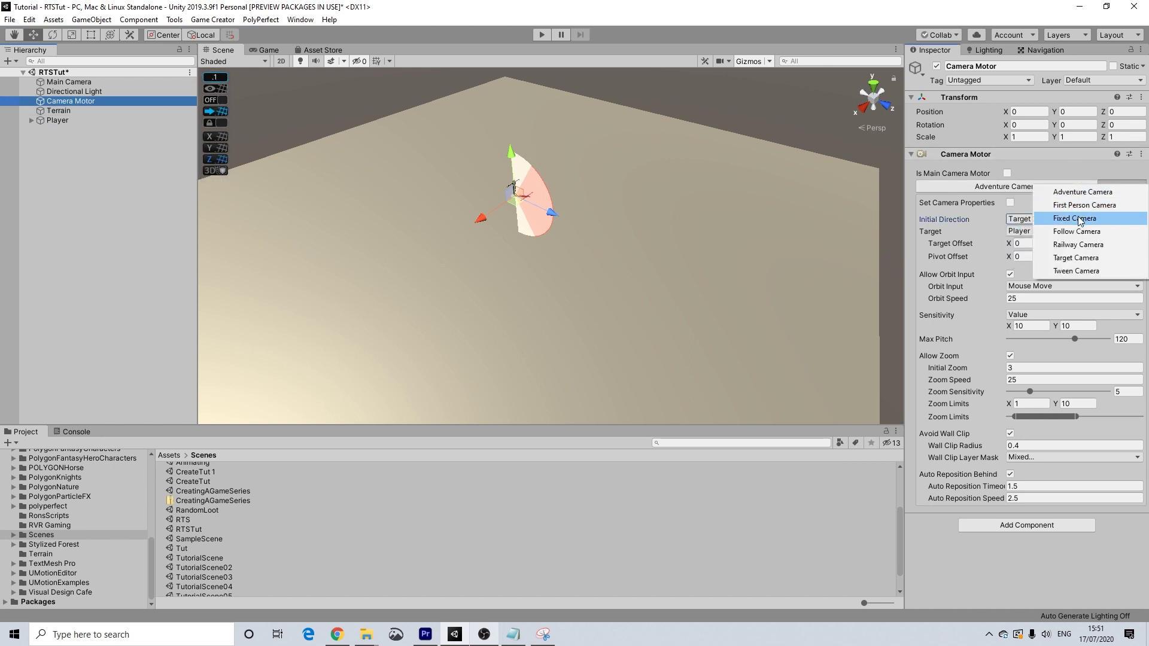
{"action": "left_click", "coordinate": [1069, 232]}
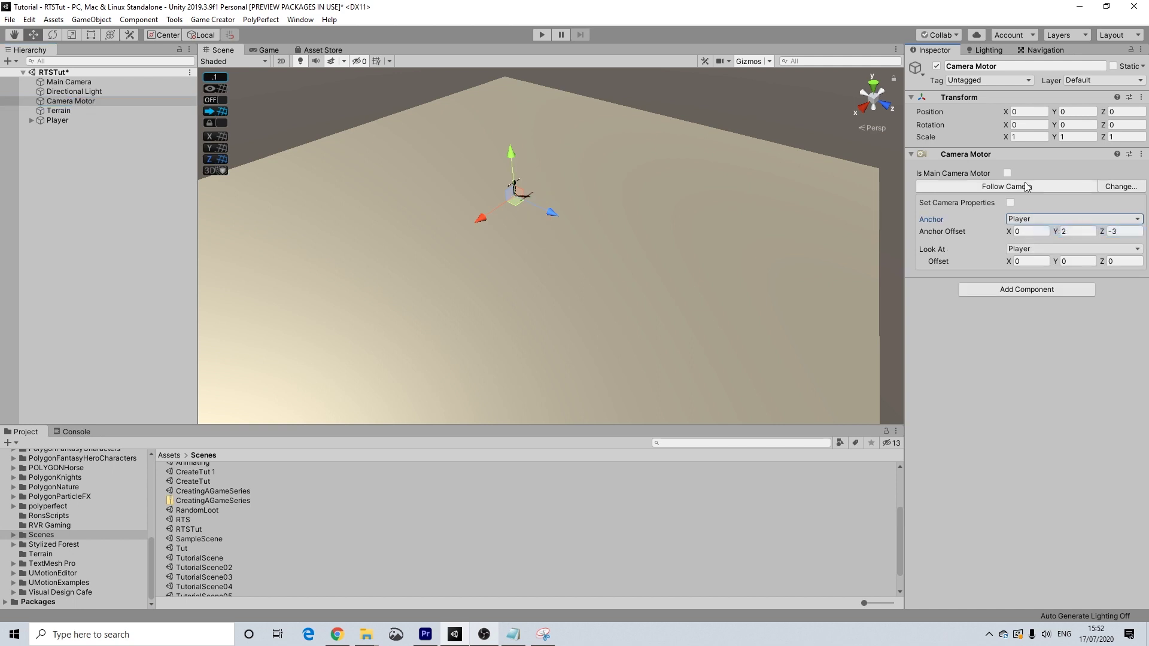
{"action": "left_click", "coordinate": [1038, 219]}
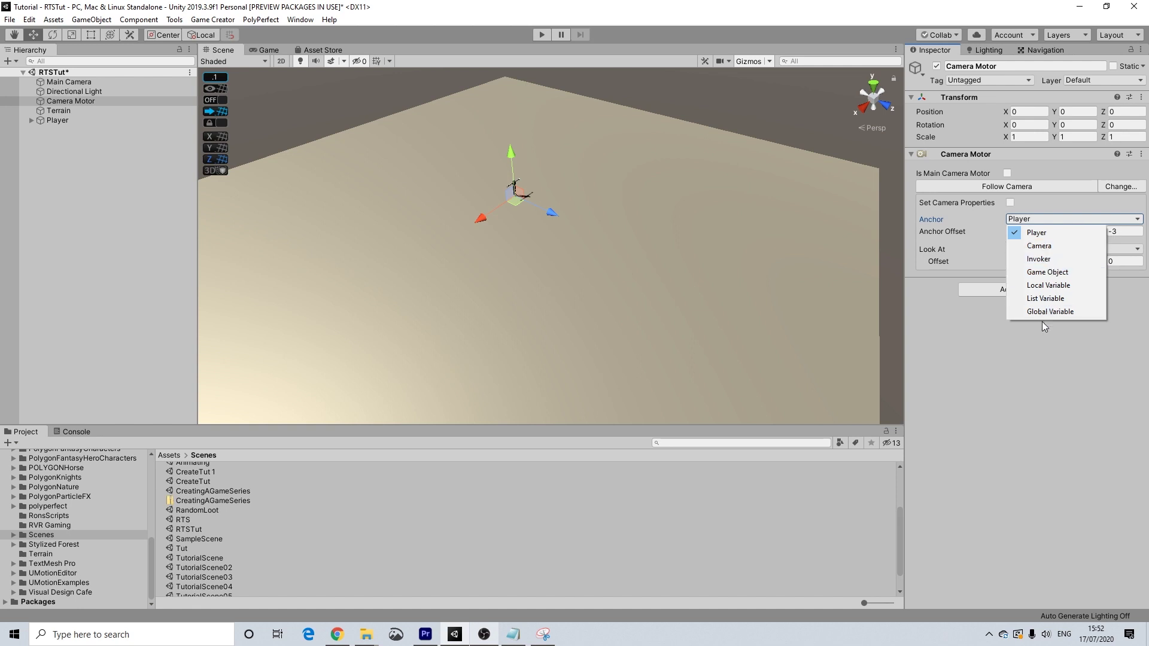
{"action": "left_click", "coordinate": [1047, 273]}
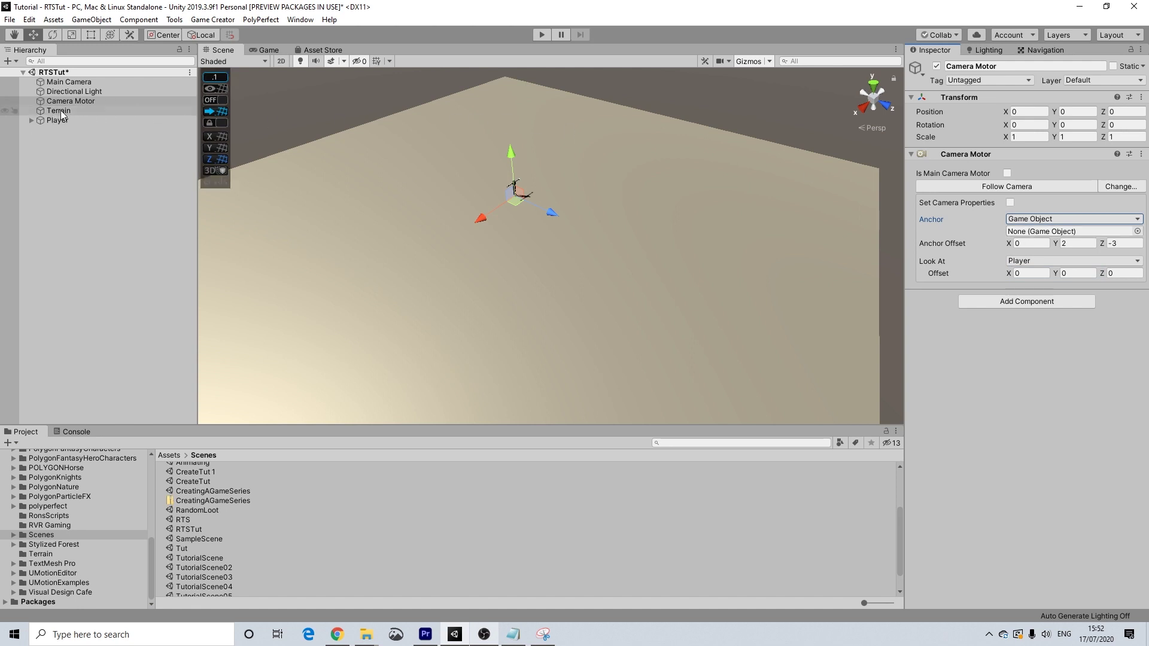
{"action": "left_click_drag", "start_coordinate": [60, 111], "coordinate": [1051, 238]}
- Set the camera's Anchor Offset to 8, 8, 8 and its Look At target to Camera
{"action": "left_click", "coordinate": [1049, 242]}
{"action": "type", "text": "8"}
{"action": "key", "text": "Tab"}
{"action": "type", "text": "8"}
{"action": "key", "text": "Tab"}
{"action": "type", "text": "8"}
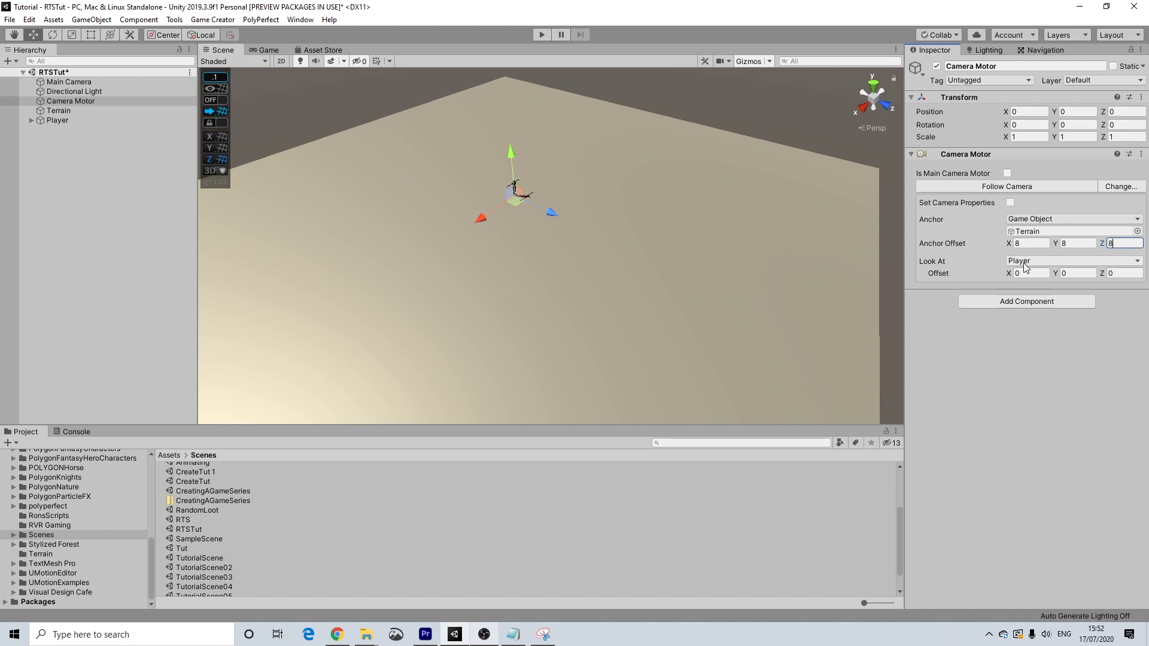
{"action": "left_click", "coordinate": [1025, 267]}
{"action": "left_click", "coordinate": [1071, 285]}
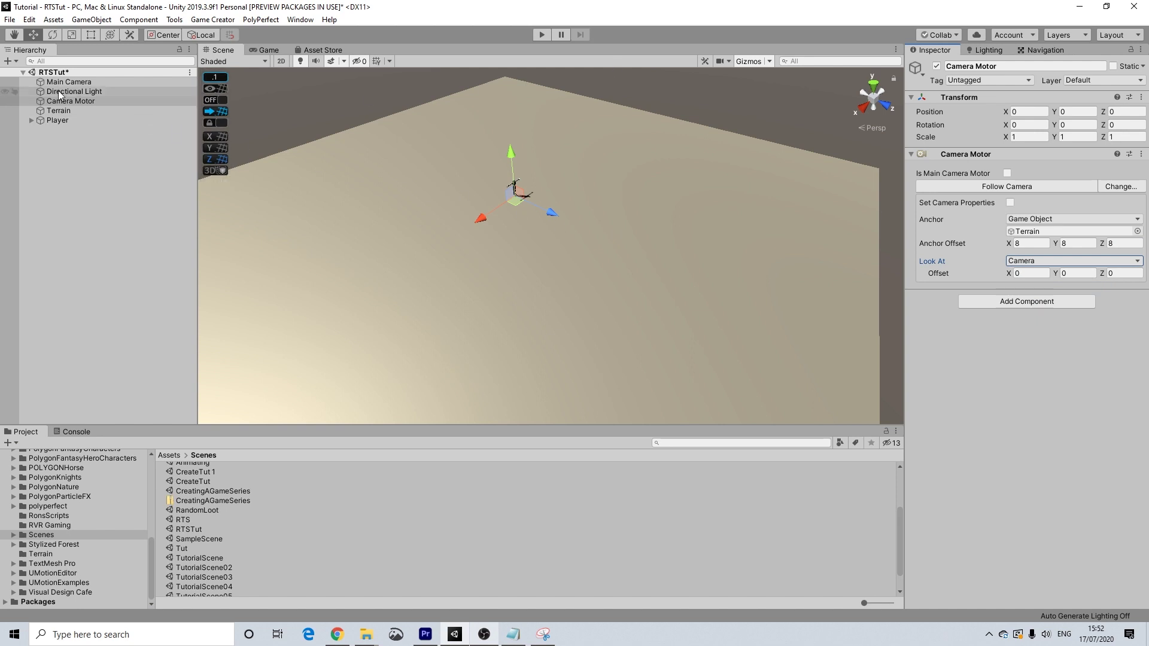
- Play-test the scene, try lowering the camera's Anchor Offset Y to about 5.39, reset it to 8 and stop playing
{"action": "left_click", "coordinate": [541, 35]}
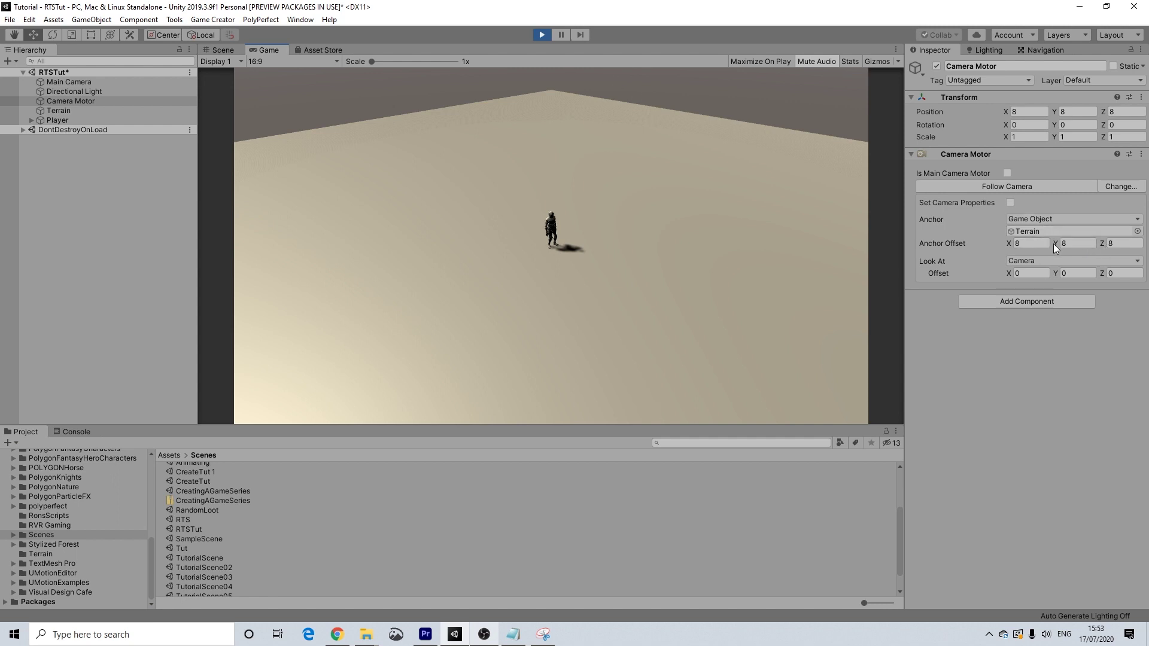
{"action": "mouse_move", "coordinate": [1054, 243]}
{"action": "left_mouse_down"}
{"action": "mouse_move", "coordinate": [1064, 244]}
{"action": "mouse_move", "coordinate": [1018, 242]}
{"action": "mouse_move", "coordinate": [1039, 243]}
{"action": "left_mouse_up"}
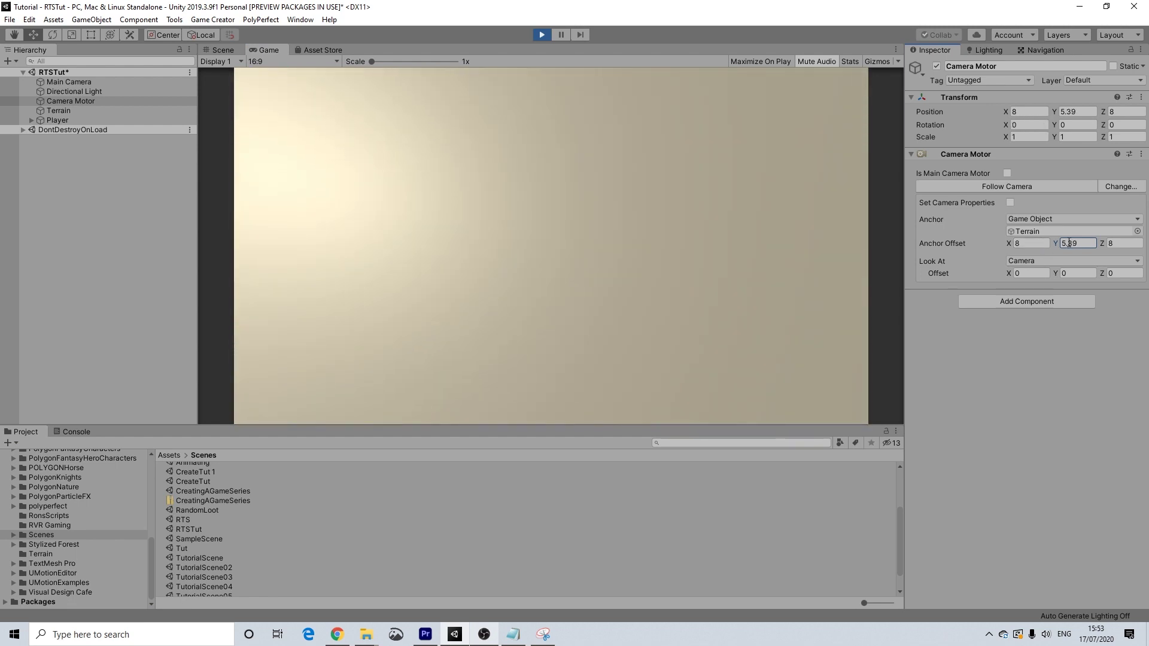
{"action": "left_click", "coordinate": [1071, 243]}
{"action": "type", "text": "8"}
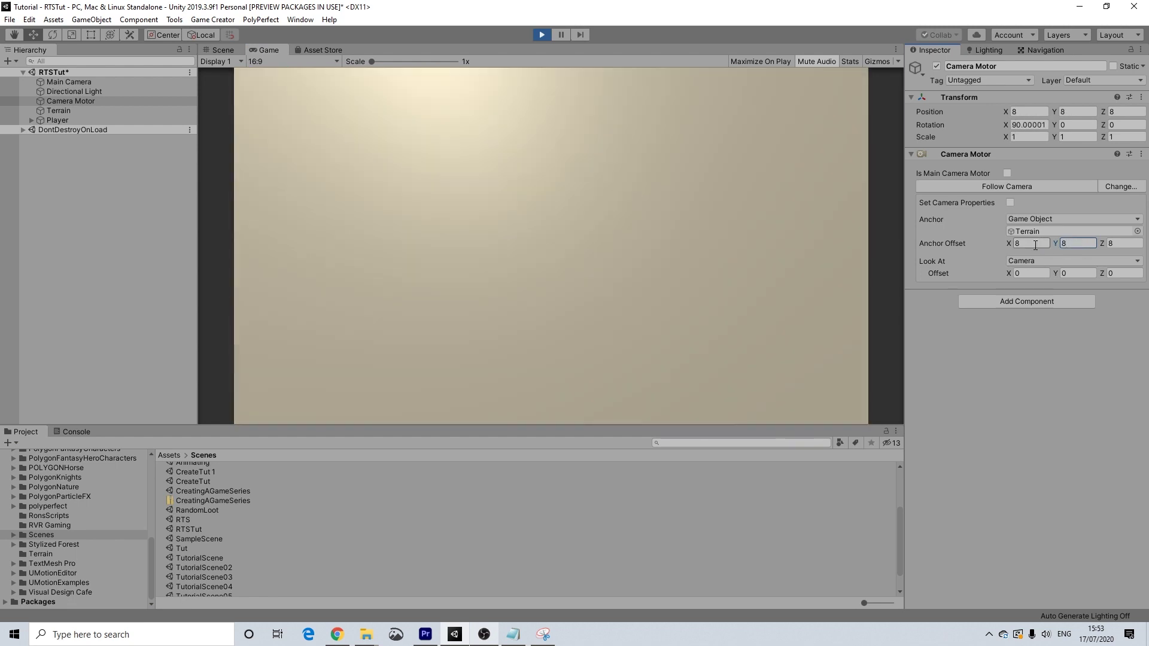
{"action": "left_click", "coordinate": [542, 35]}
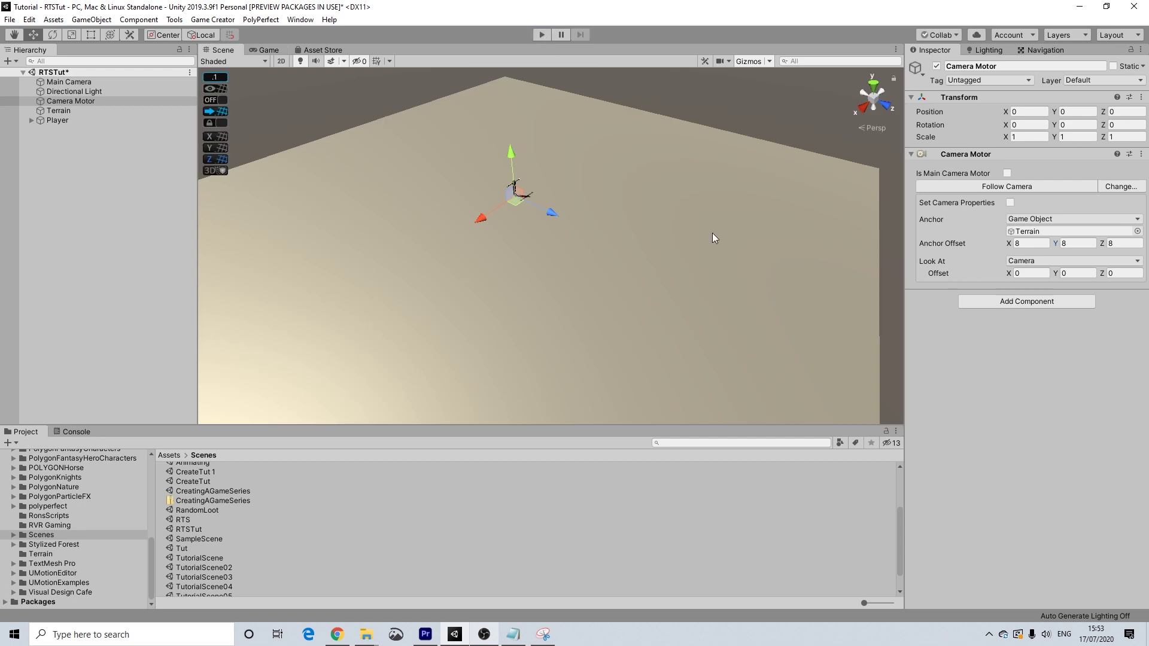
- Add a Trigger component to the Player and set its event to On Mouse Left Click
{"action": "left_click", "coordinate": [71, 140]}
{"action": "left_click", "coordinate": [63, 120]}
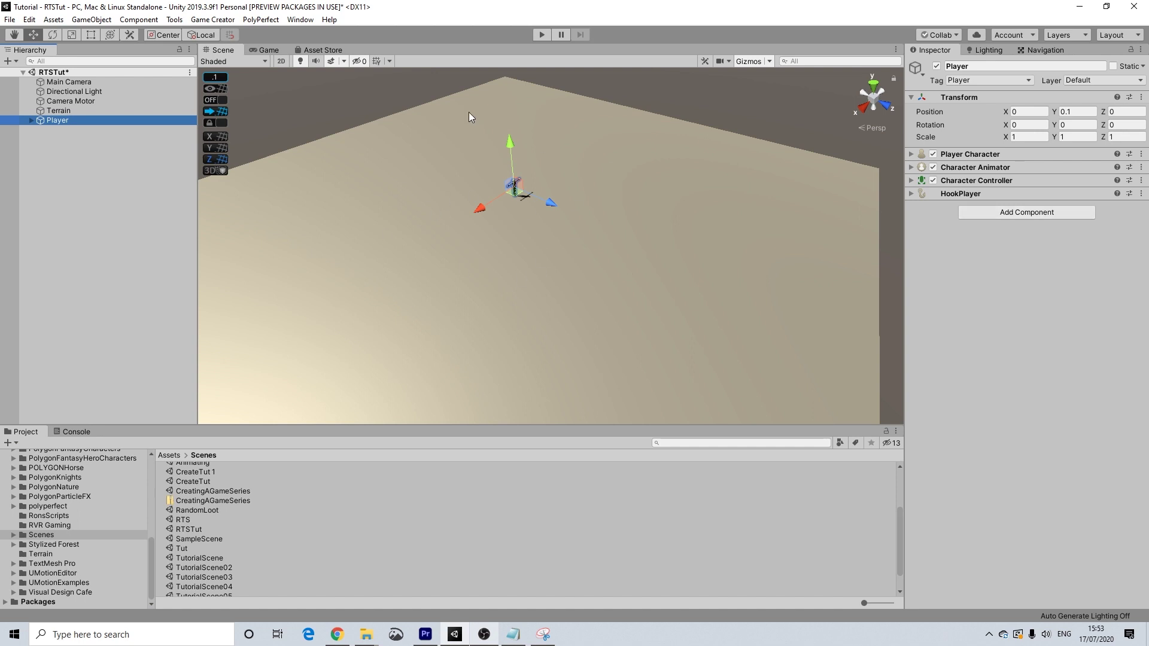
{"action": "middle_click_drag", "start_coordinate": [468, 112], "coordinate": [578, 238]}
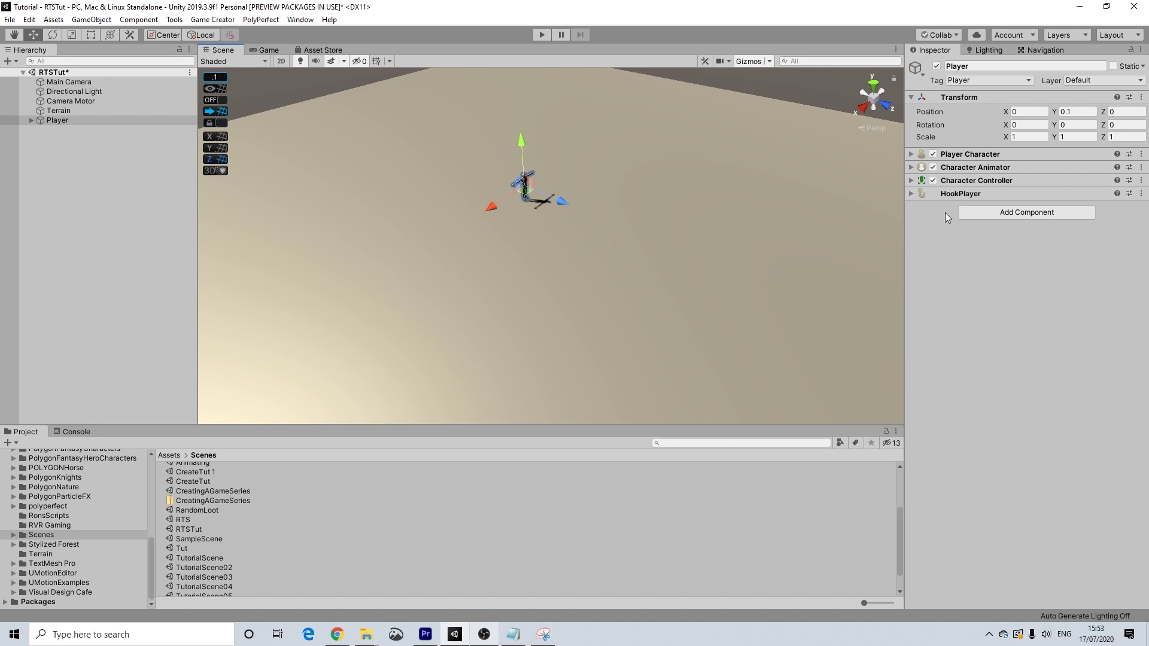
{"action": "left_click", "coordinate": [984, 213]}
{"action": "type", "text": "a"}
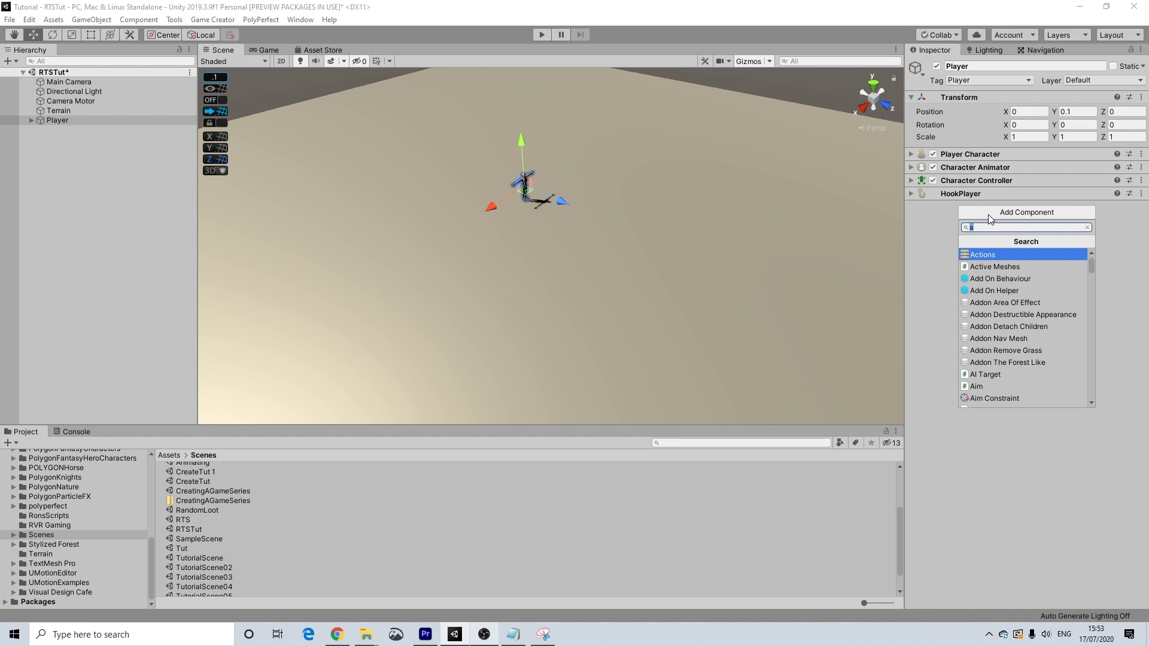
{"action": "type", "text": "trigg"}
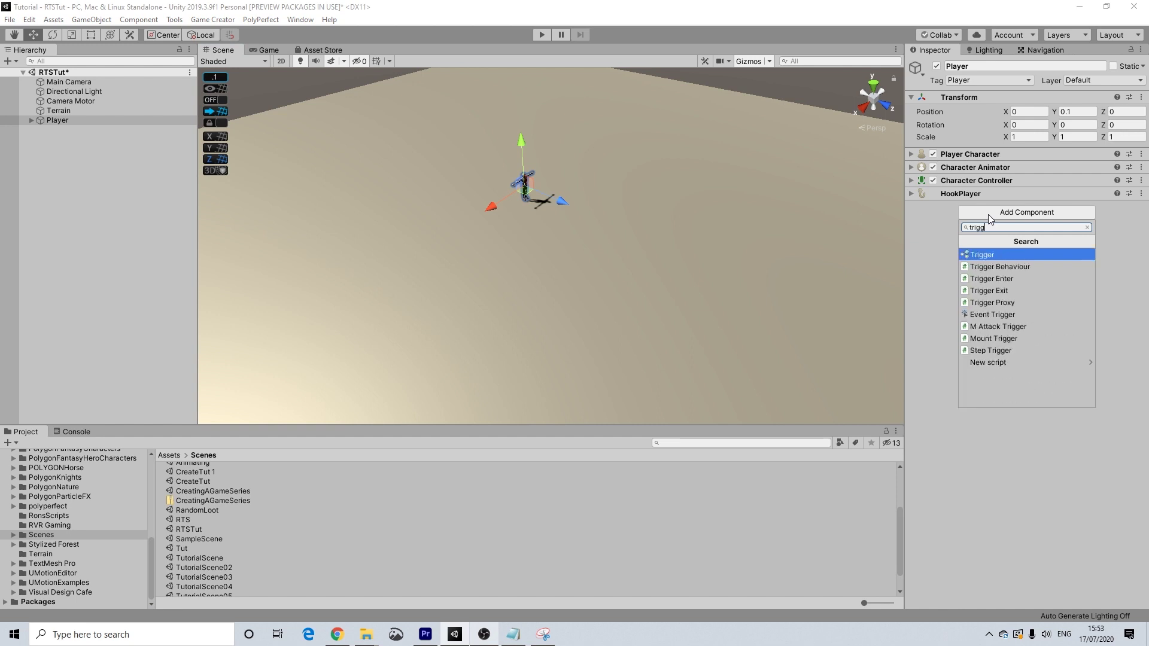
{"action": "key", "text": "Return"}
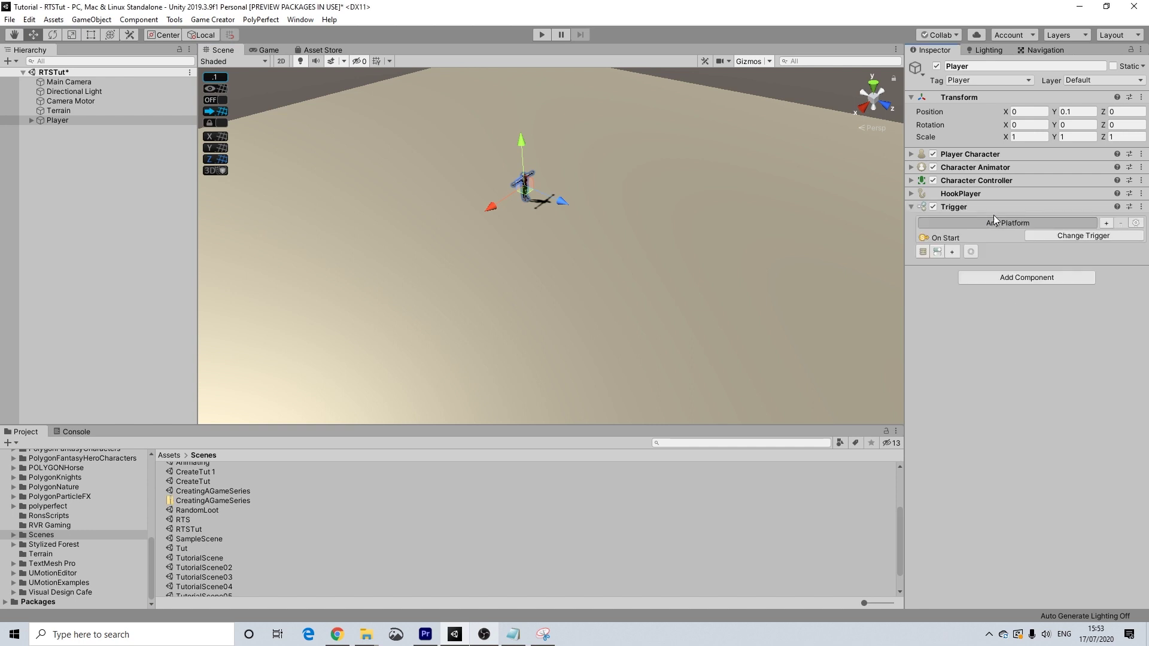
{"action": "left_click", "coordinate": [1047, 240]}
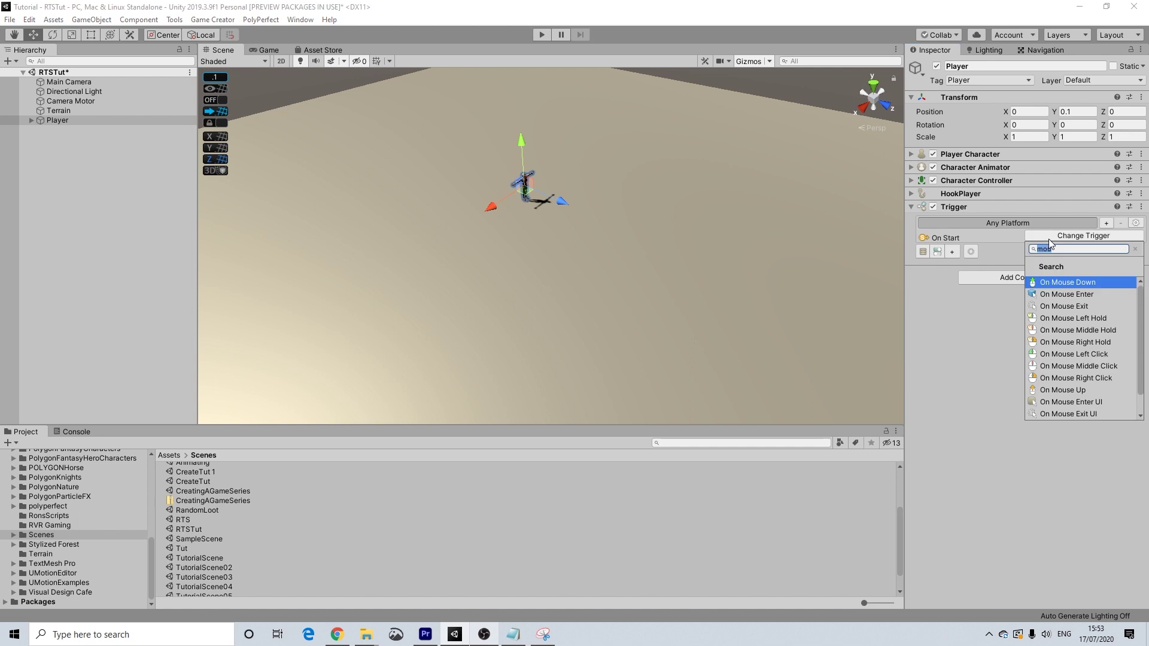
{"action": "left_click", "coordinate": [1058, 354]}
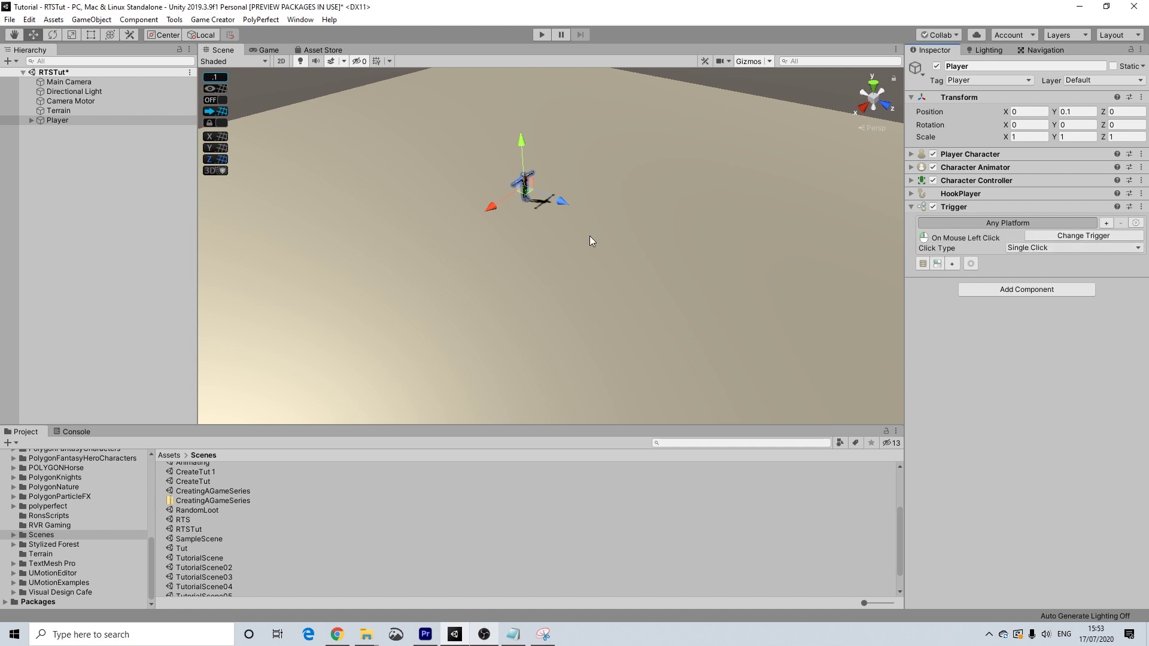
- Create an Actions object for the Player's trigger and rename it as Select
{"action": "scroll", "coordinate": [611, 198], "scroll_direction": "down", "scroll_amount": 2}
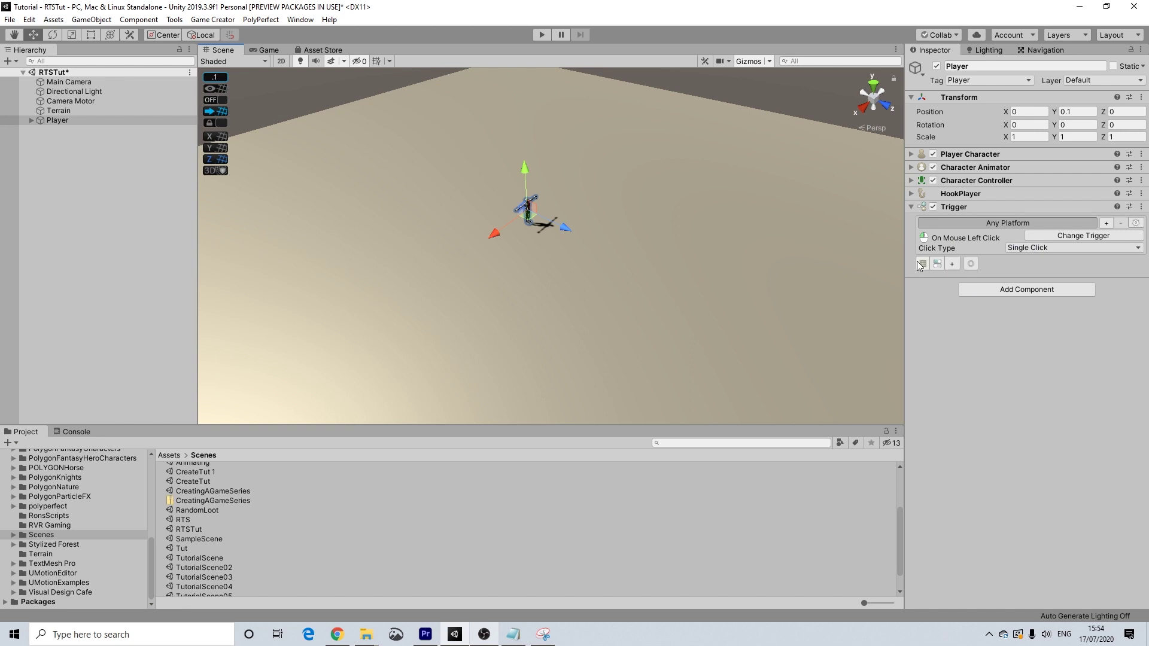
{"action": "left_click", "coordinate": [953, 264]}
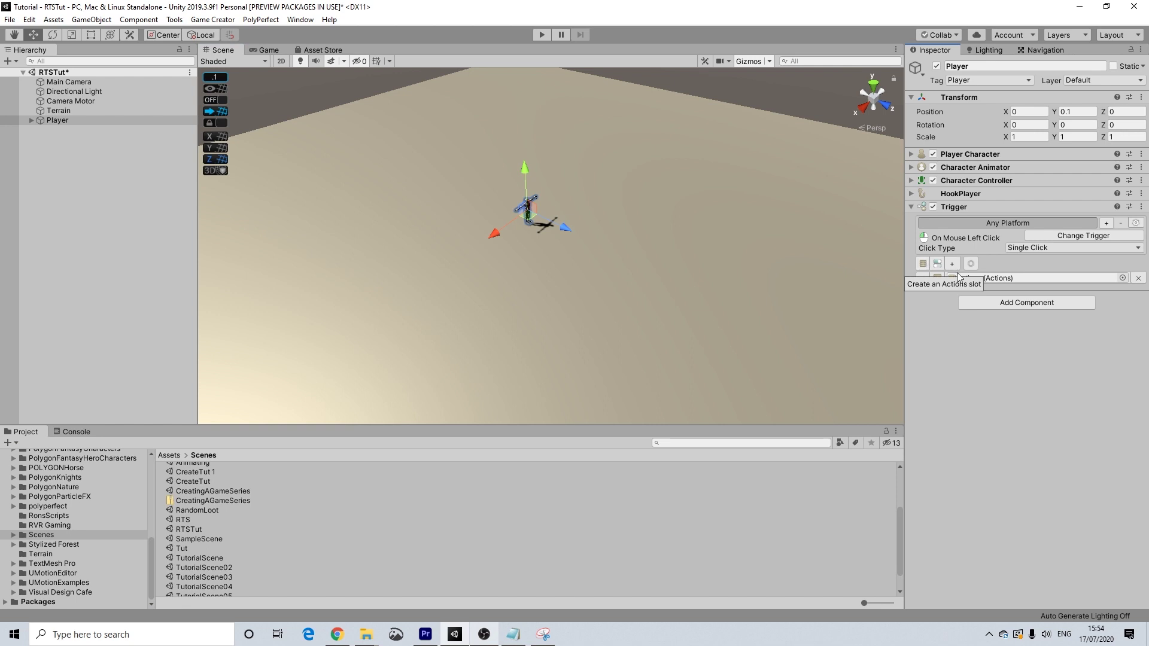
{"action": "left_click", "coordinate": [32, 120]}
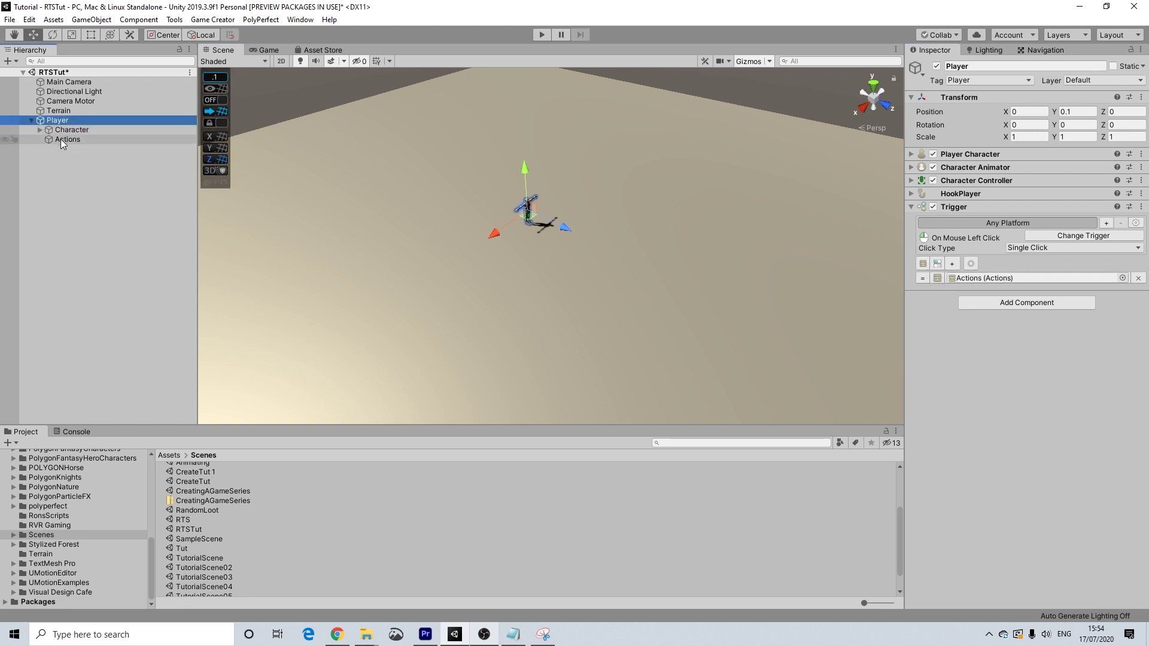
{"action": "left_click", "coordinate": [60, 139]}
{"action": "left_click", "coordinate": [954, 68]}
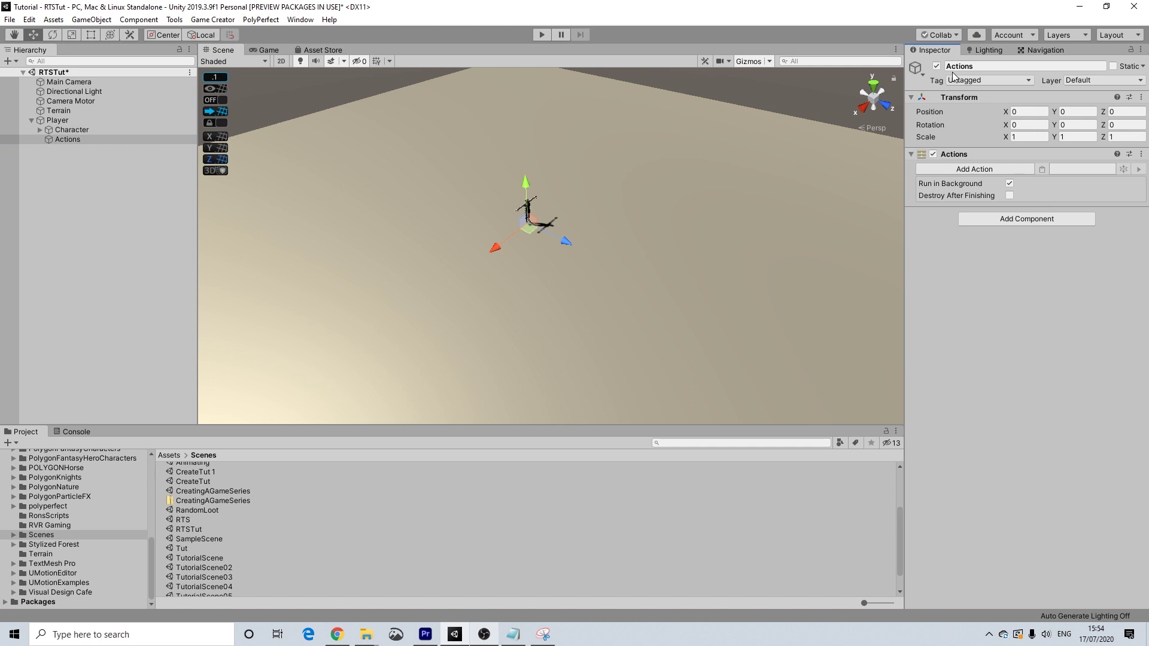
{"action": "type", "text": "sEelc"}
{"action": "key", "text": "BackSpace"}
{"action": "key", "text": "BackSpace"}
{"action": "key", "text": "BackSpace"}
{"action": "key", "text": "BackSpace"}
{"action": "key", "text": "BackSpace"}
{"action": "type", "text": "Select"}
{"action": "key", "text": "Return"}
- Add a Change Property action to Select that enables Is Controllable, with Invoker as its target
{"action": "left_click", "coordinate": [959, 169]}
{"action": "type", "text": "prop"}
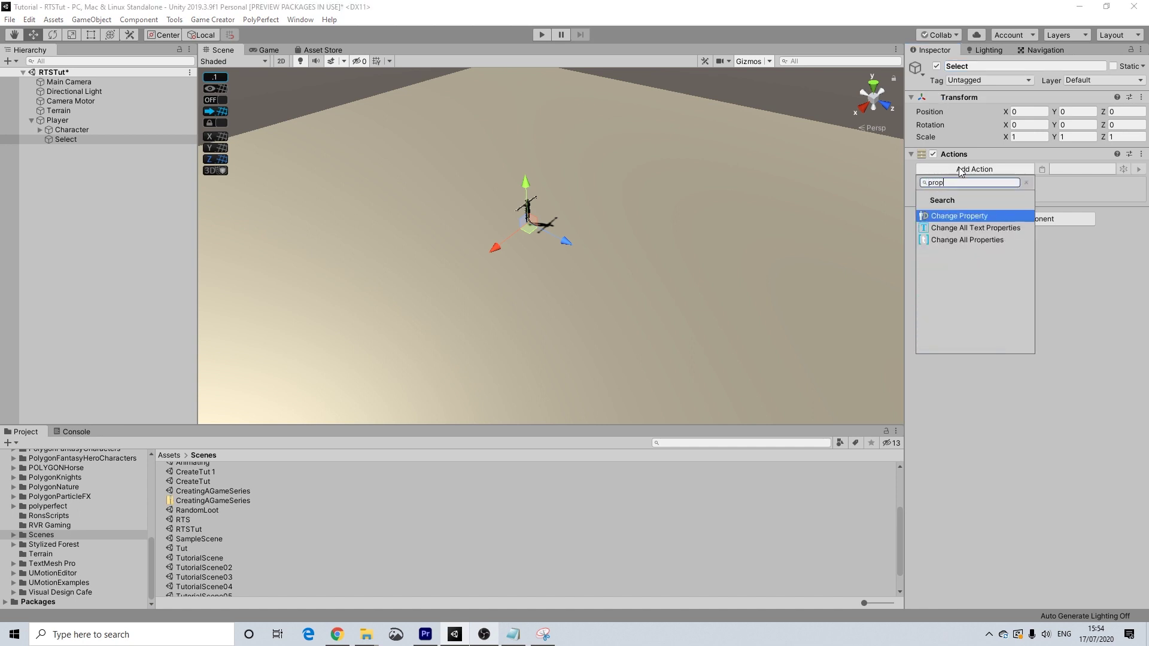
{"action": "type", "text": "e"}
{"action": "key", "text": "Return"}
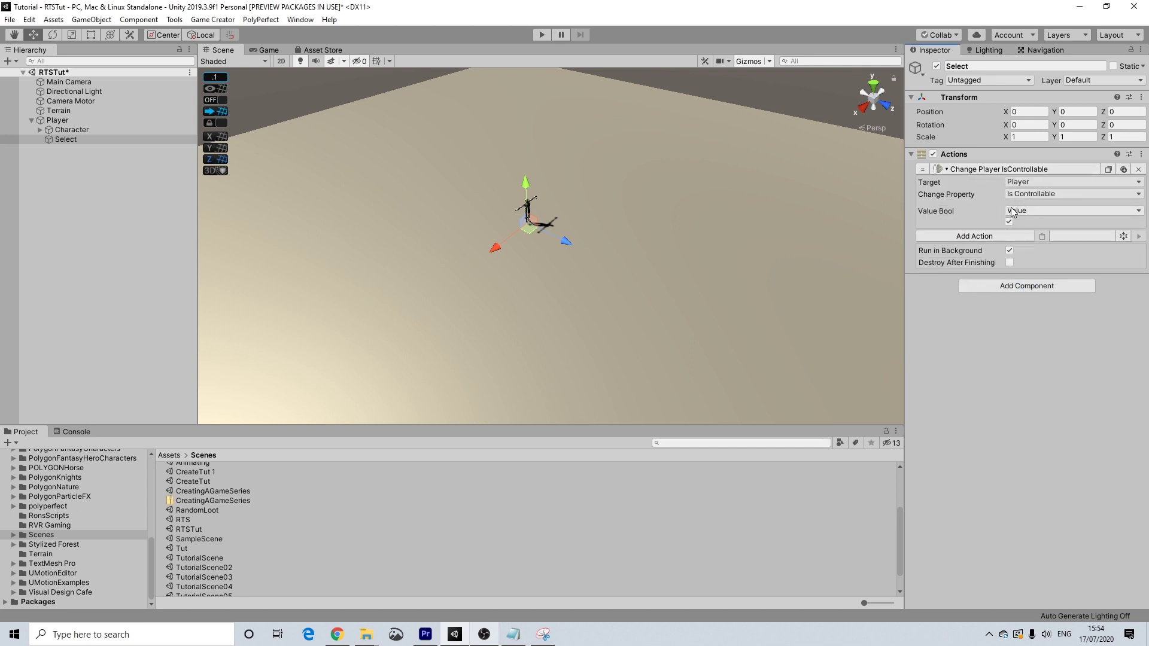
{"action": "left_click", "coordinate": [1025, 183]}
{"action": "left_click", "coordinate": [1022, 205]}
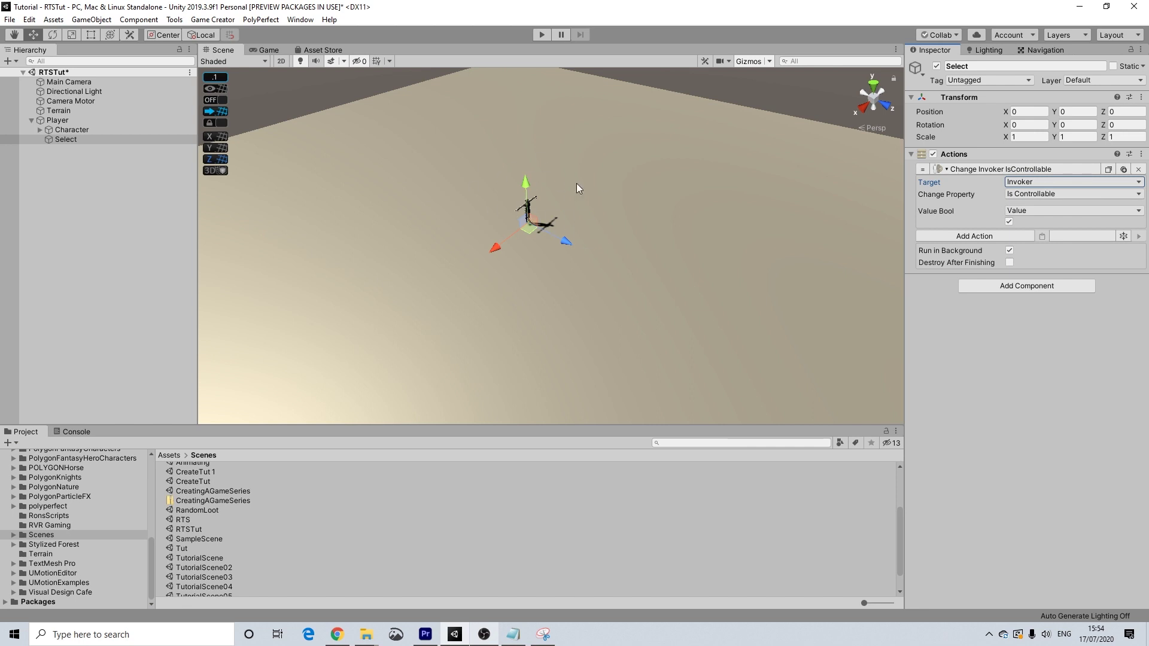
- Add a HighLight Object On action to Select and set its highlight colour to a darkened cyan
{"action": "left_click", "coordinate": [974, 236]}
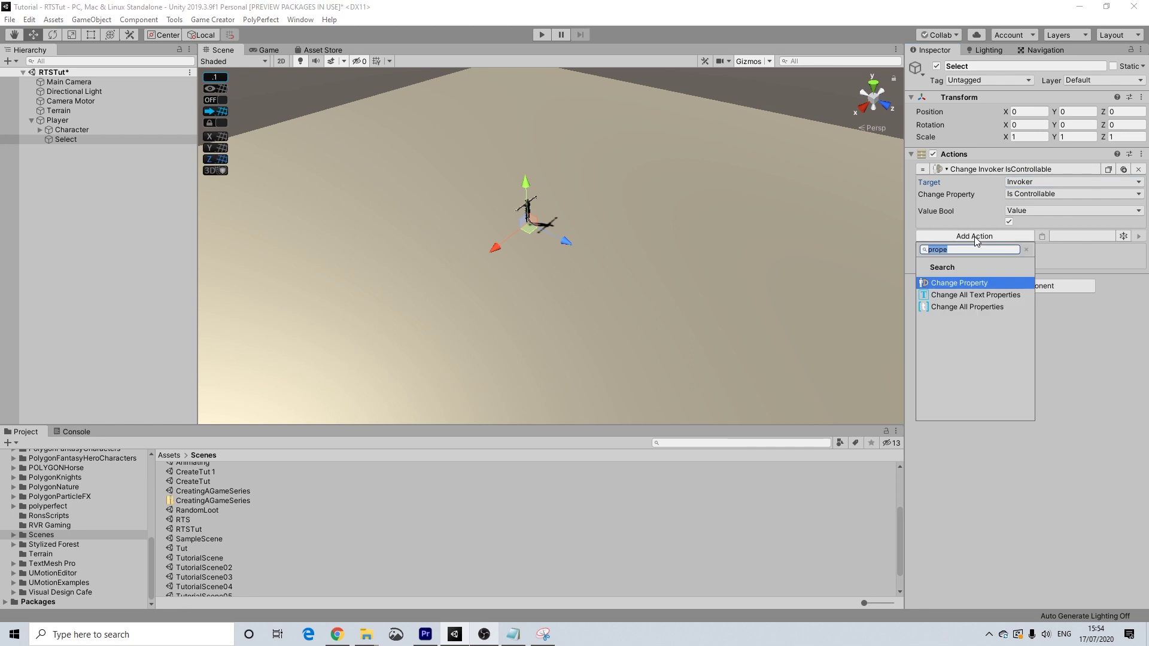
{"action": "type", "text": "high"}
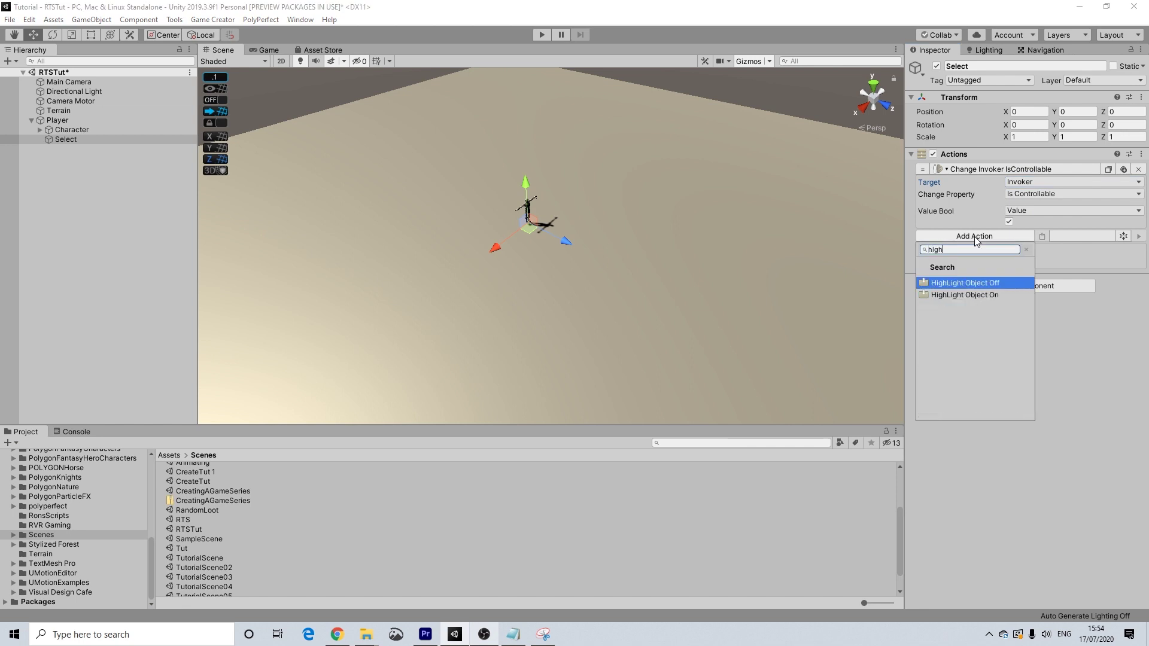
{"action": "key", "text": "Down"}
{"action": "key", "text": "Return"}
{"action": "left_click", "coordinate": [1029, 277]}
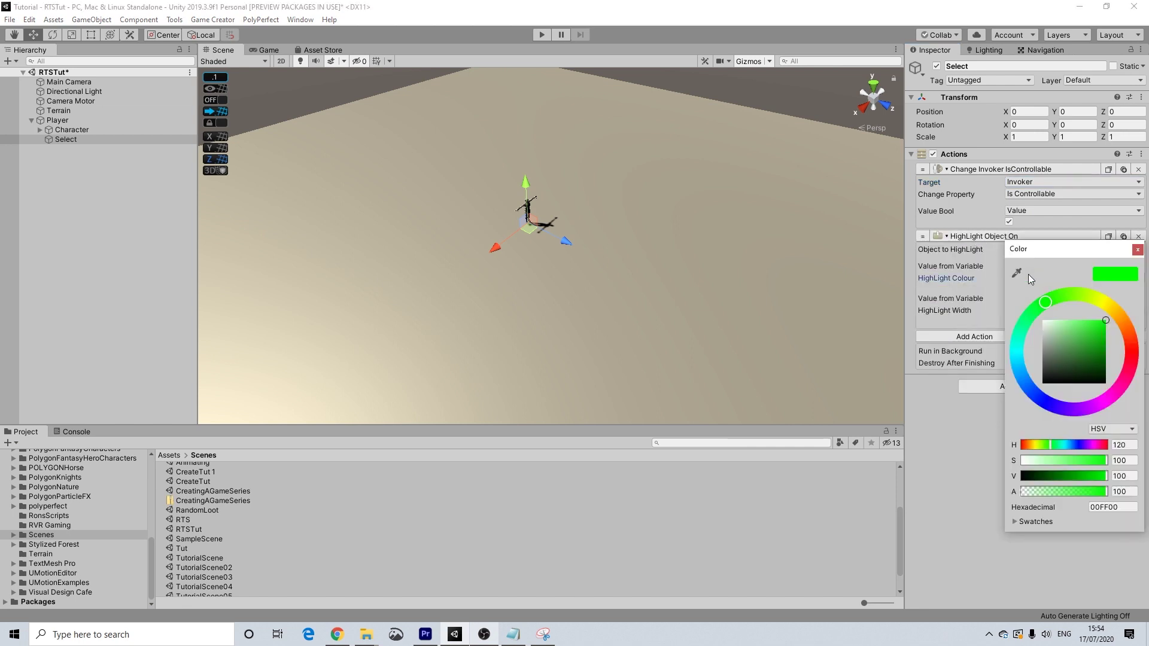
{"action": "left_click", "coordinate": [1023, 354]}
{"action": "left_click_drag", "start_coordinate": [1069, 347], "coordinate": [1146, 348]}
{"action": "left_click", "coordinate": [1137, 250]}
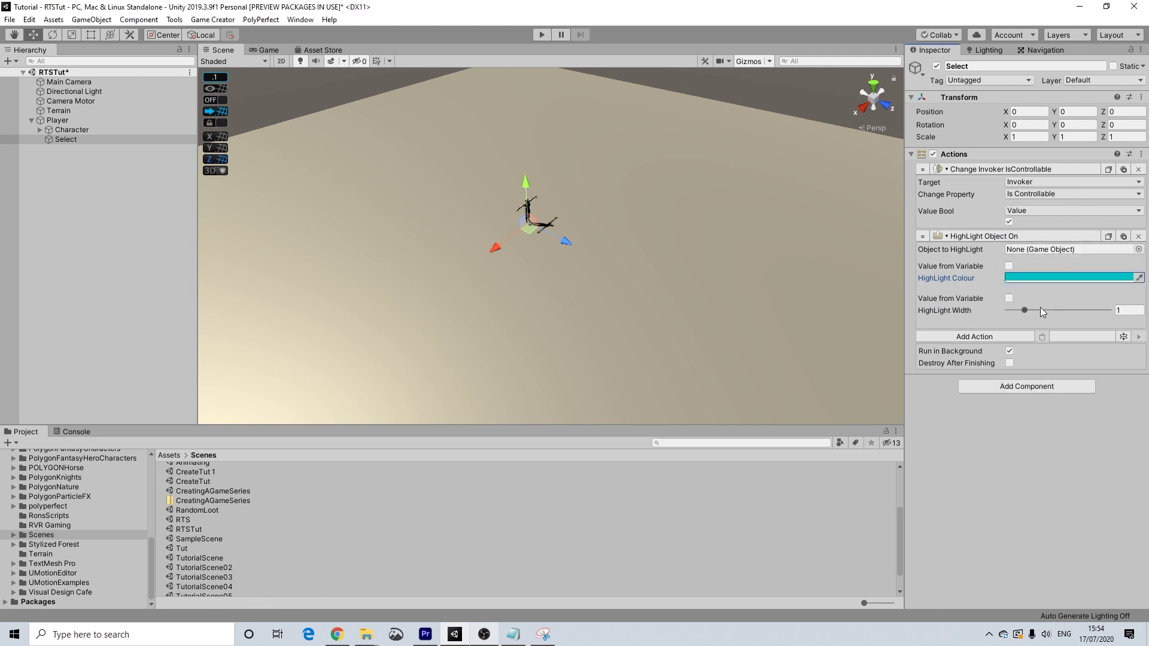
- Set the highlight width to 2 and assign the Player as the object to highlight
{"action": "type", "text": "2"}
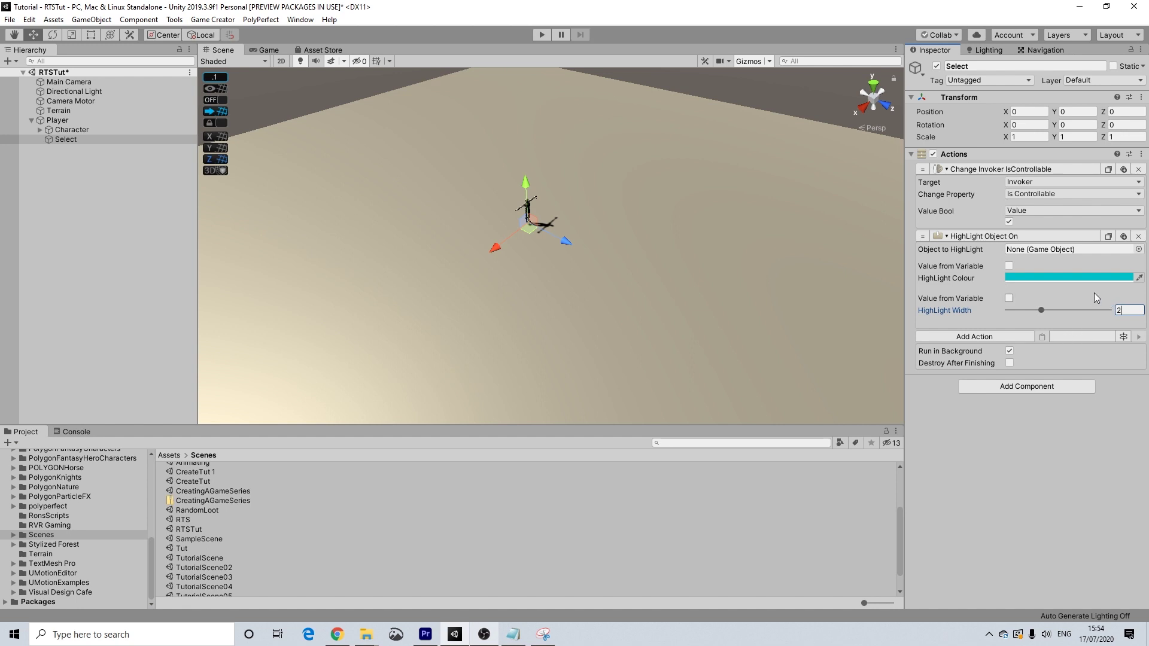
{"action": "left_click", "coordinate": [1083, 443]}
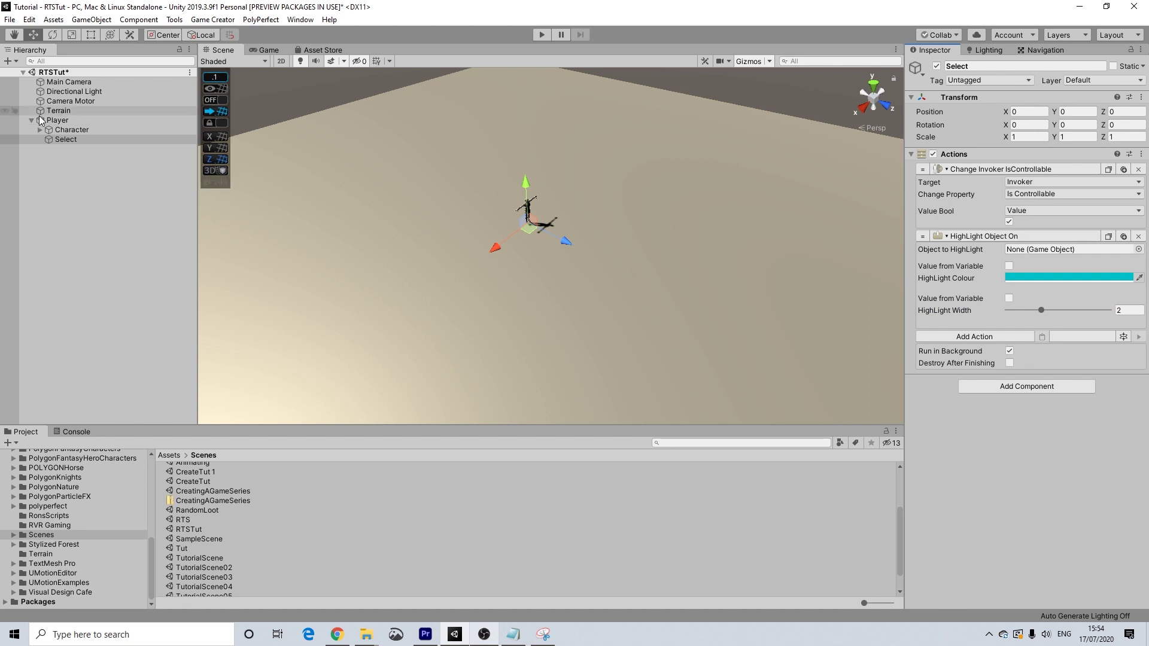
{"action": "left_click_drag", "start_coordinate": [69, 139], "coordinate": [1043, 248]}
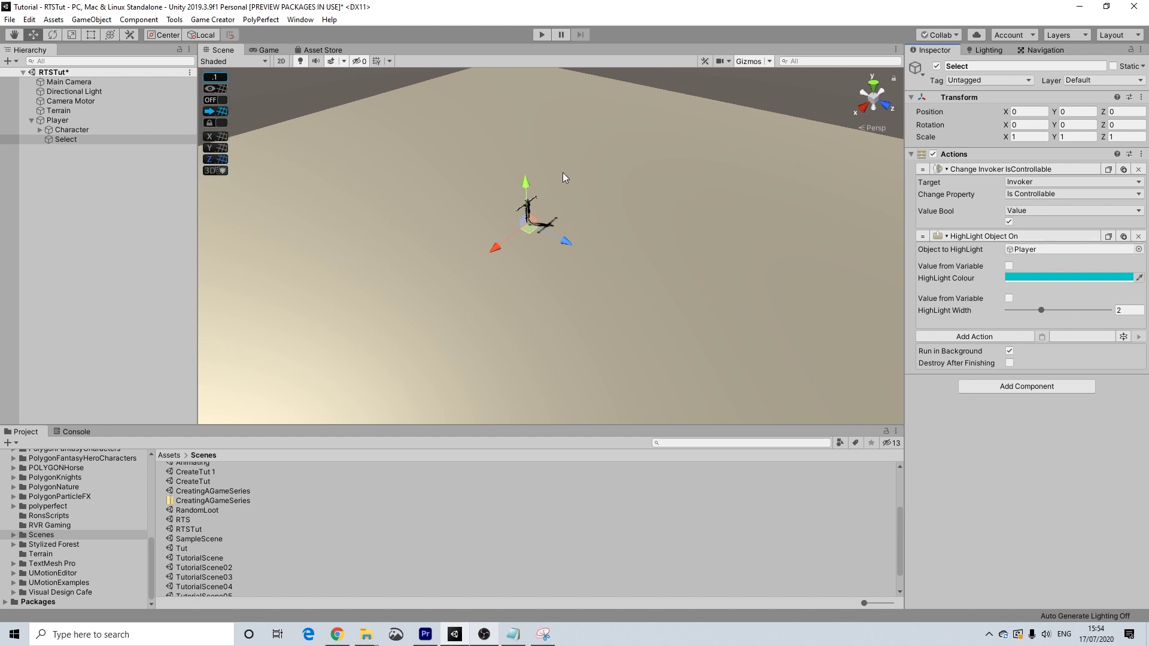
- Duplicate the Select actions object, rename the copy as Deselect and turn off its Is Controllable value
{"action": "left_click", "coordinate": [67, 140]}
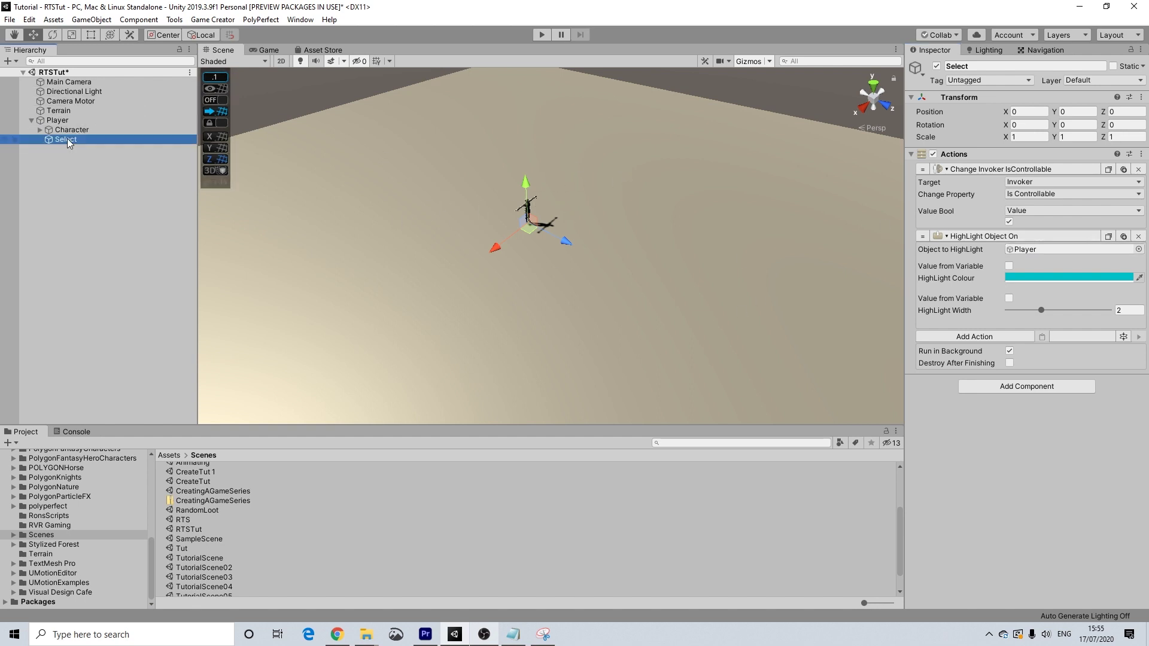
{"action": "key", "text": "ctrl+d"}
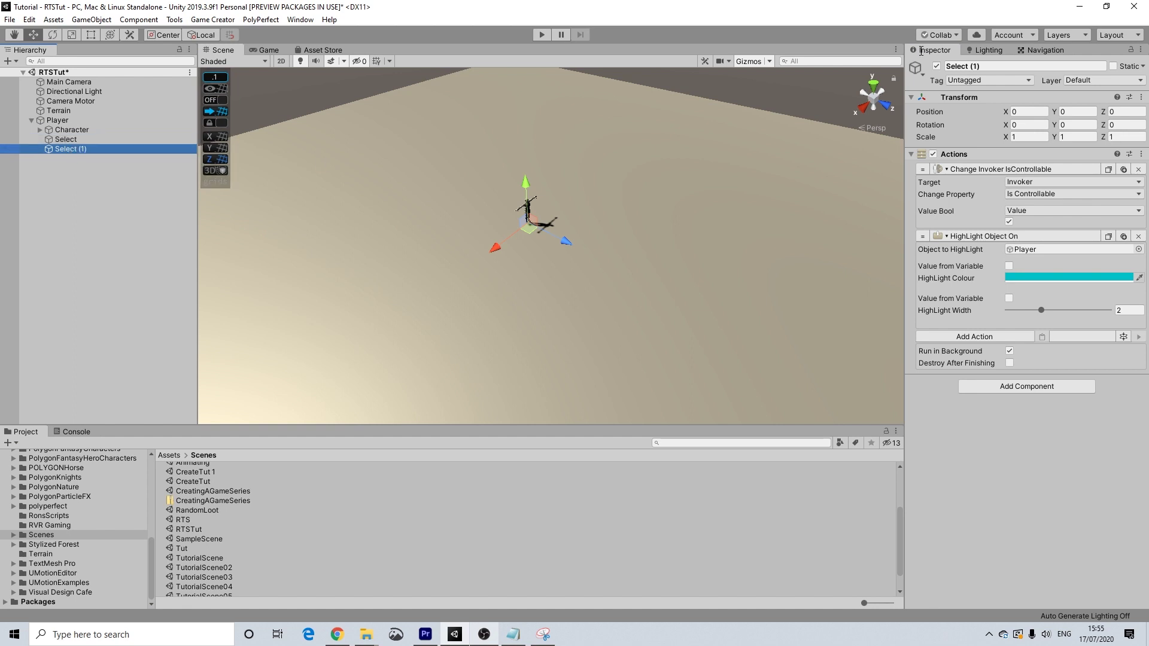
{"action": "left_click", "coordinate": [975, 66]}
{"action": "type", "text": "Des"}
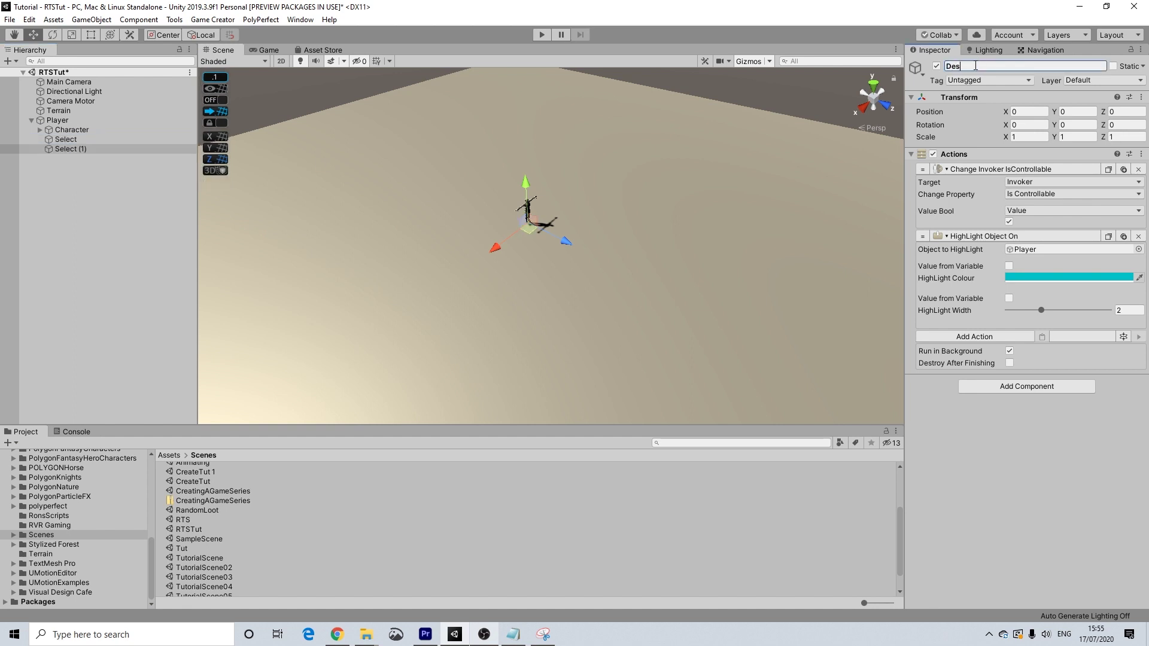
{"action": "type", "text": "elect"}
{"action": "key", "text": "Return"}
{"action": "left_click", "coordinate": [1008, 222]}
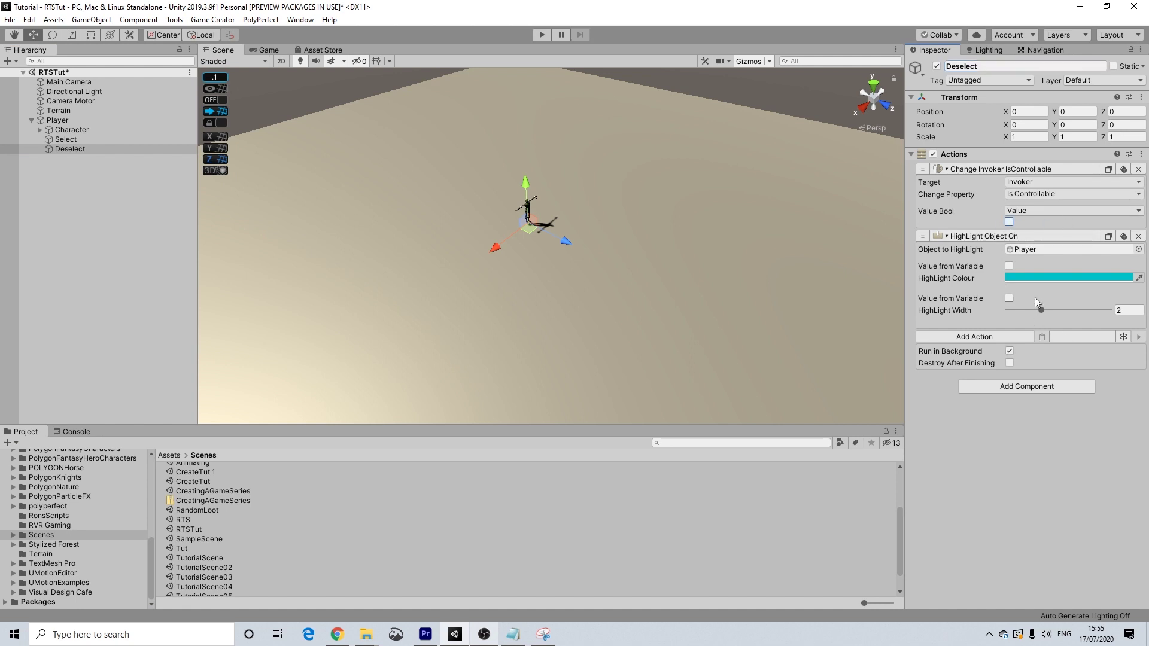
- Replace Deselect's HighLight Object On action with a HighLight Object Off action that targets the Player
{"action": "left_click", "coordinate": [994, 337]}
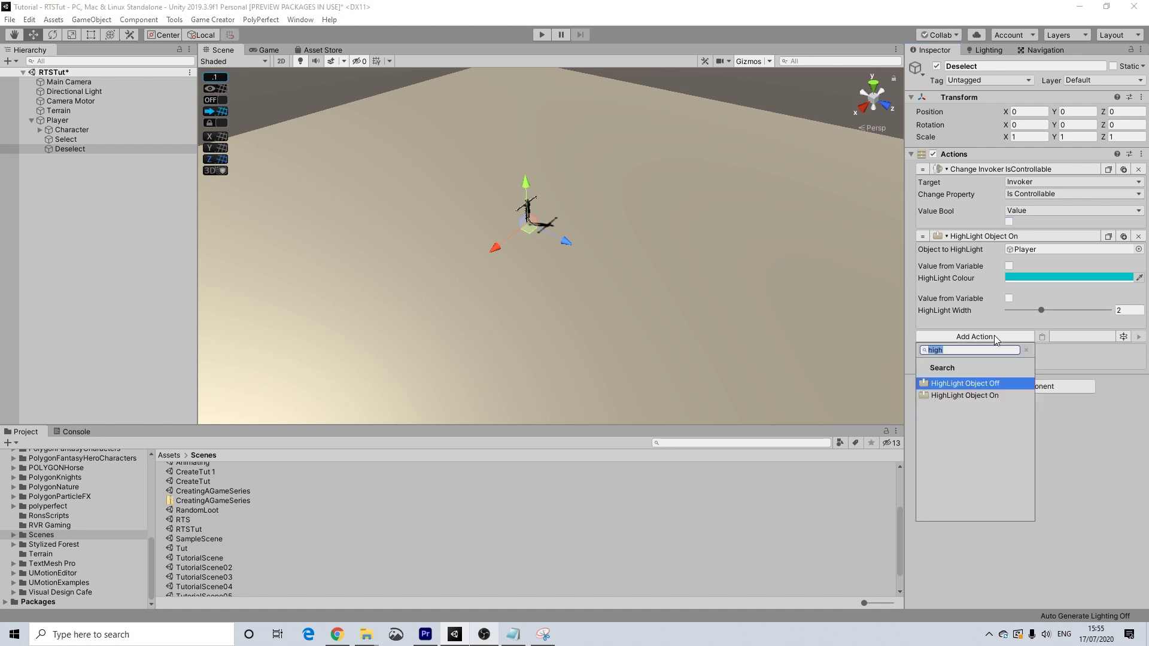
{"action": "left_click", "coordinate": [974, 388]}
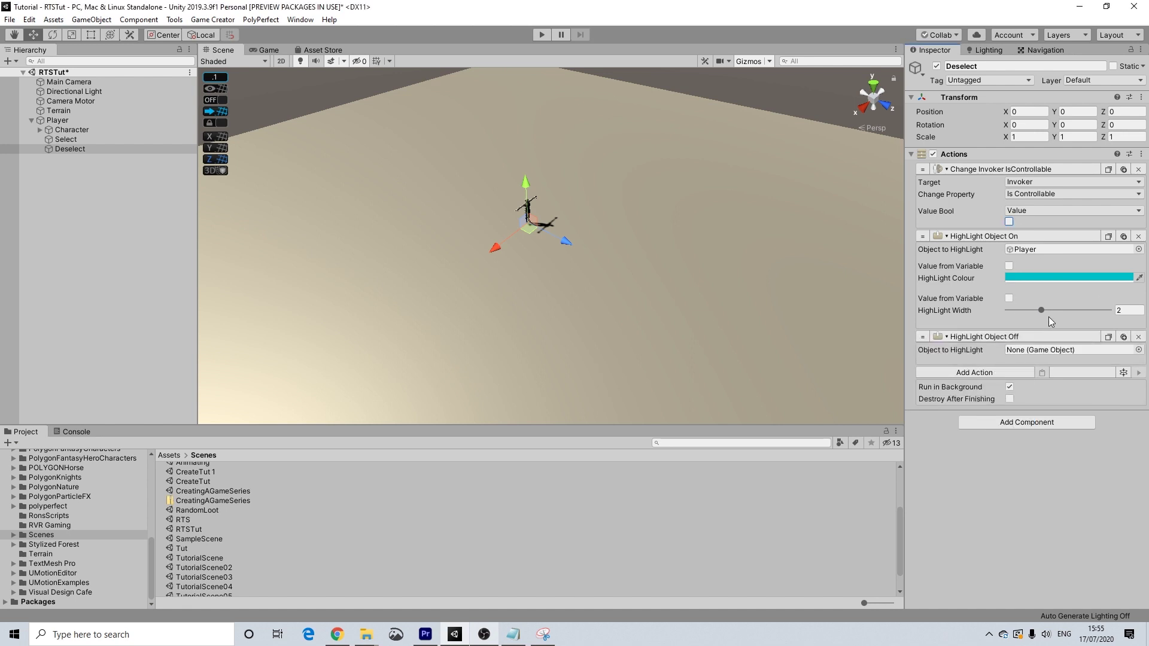
{"action": "left_click", "coordinate": [1139, 236]}
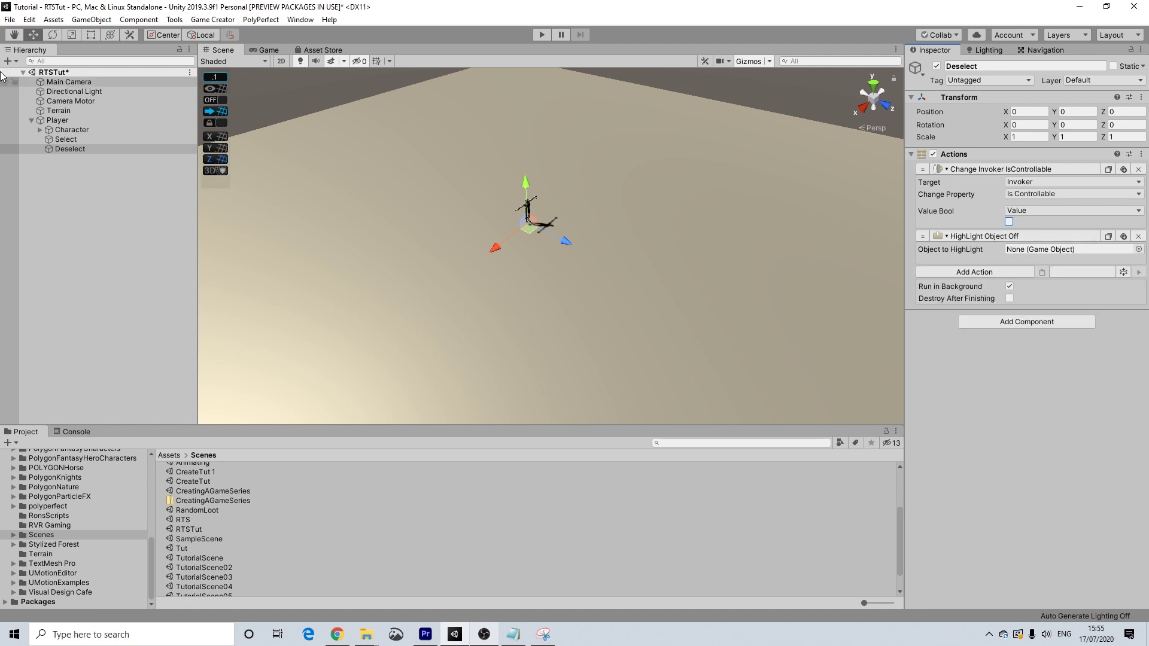
{"action": "left_click_drag", "start_coordinate": [62, 123], "coordinate": [1032, 253]}
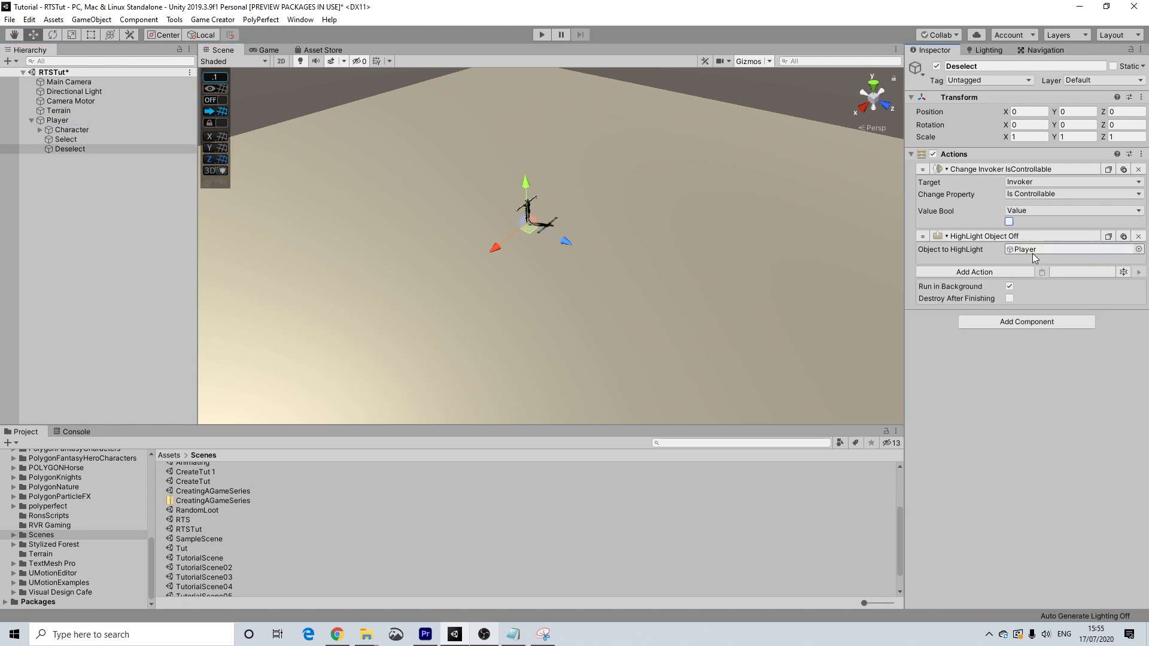
- Add a second Trigger to the Player that runs the Deselect actions on a single On Mouse Middle Click event
{"action": "left_click", "coordinate": [58, 120]}
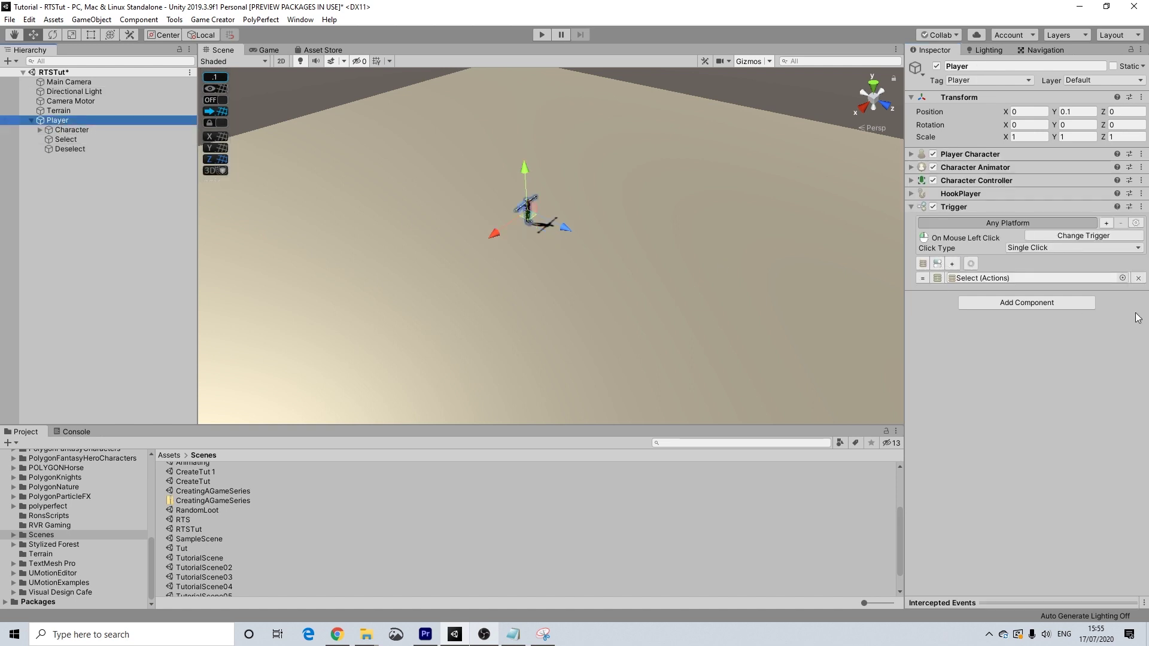
{"action": "left_click", "coordinate": [1026, 303]}
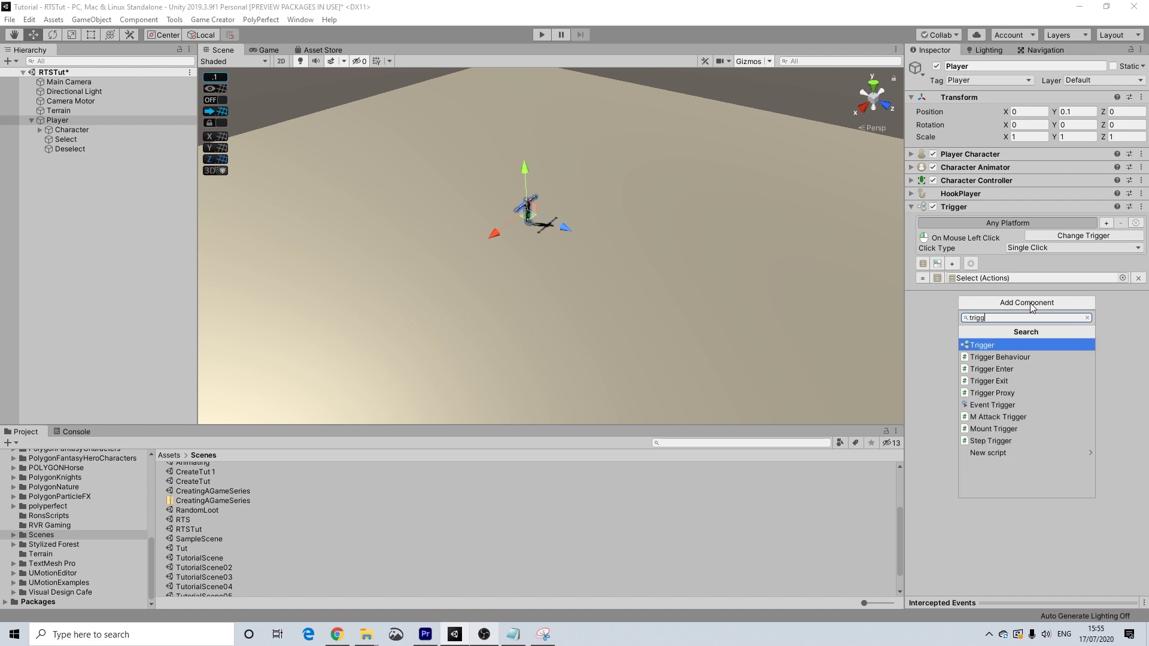
{"action": "key", "text": "Return"}
{"action": "left_click", "coordinate": [1050, 328]}
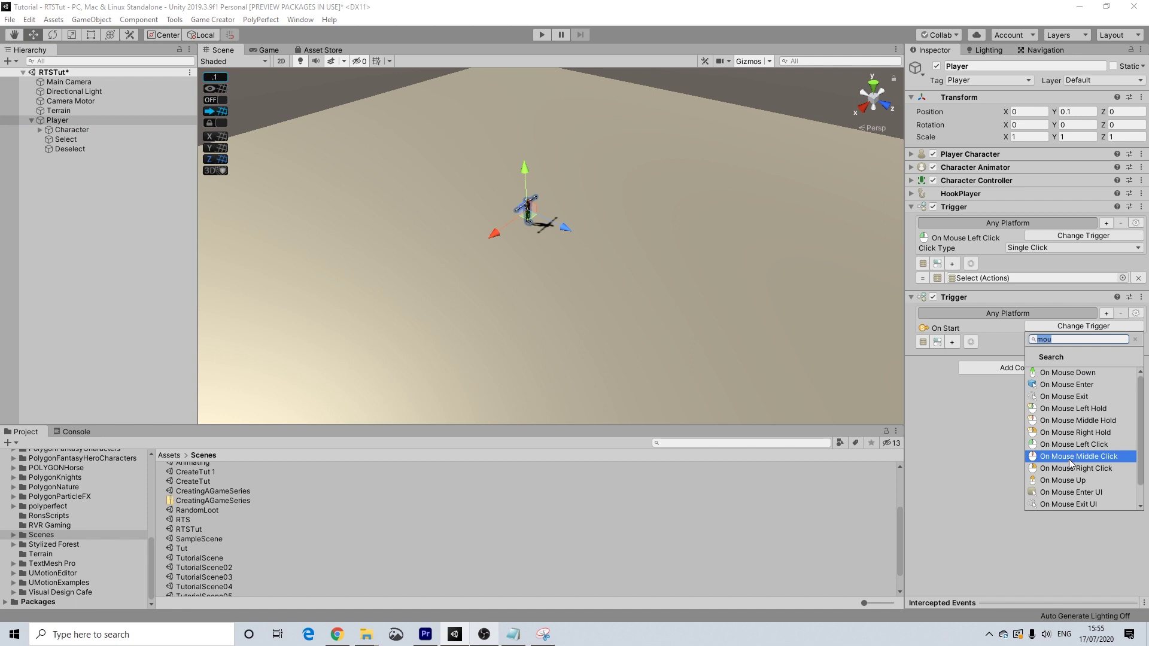
{"action": "left_click", "coordinate": [1069, 457]}
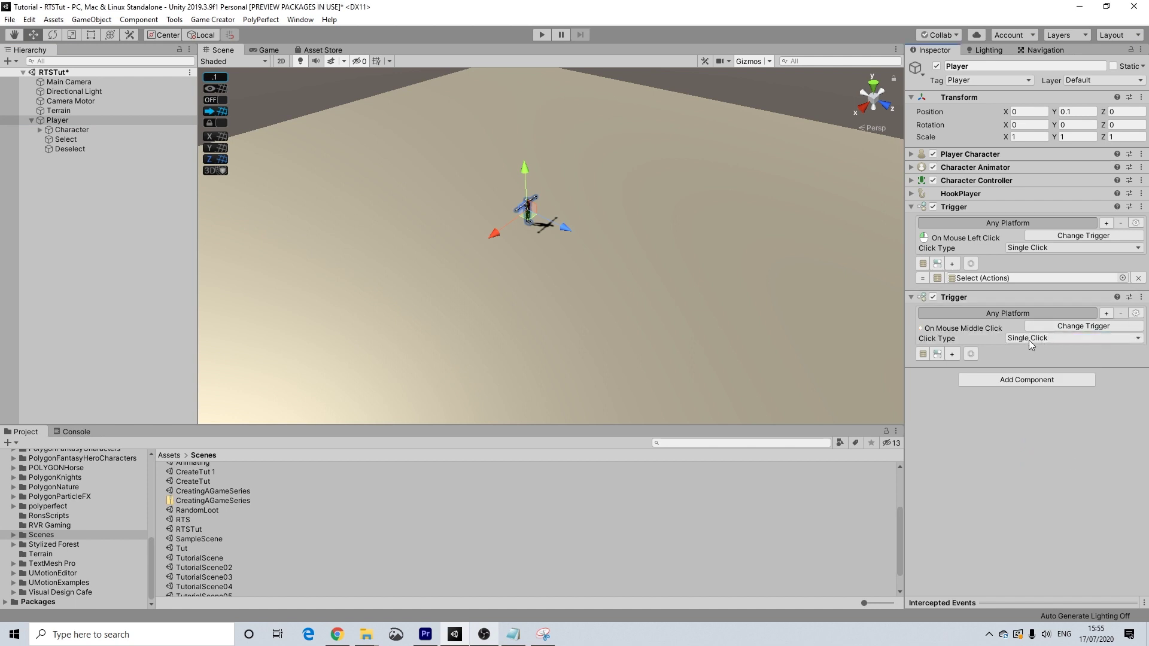
{"action": "left_click", "coordinate": [955, 353]}
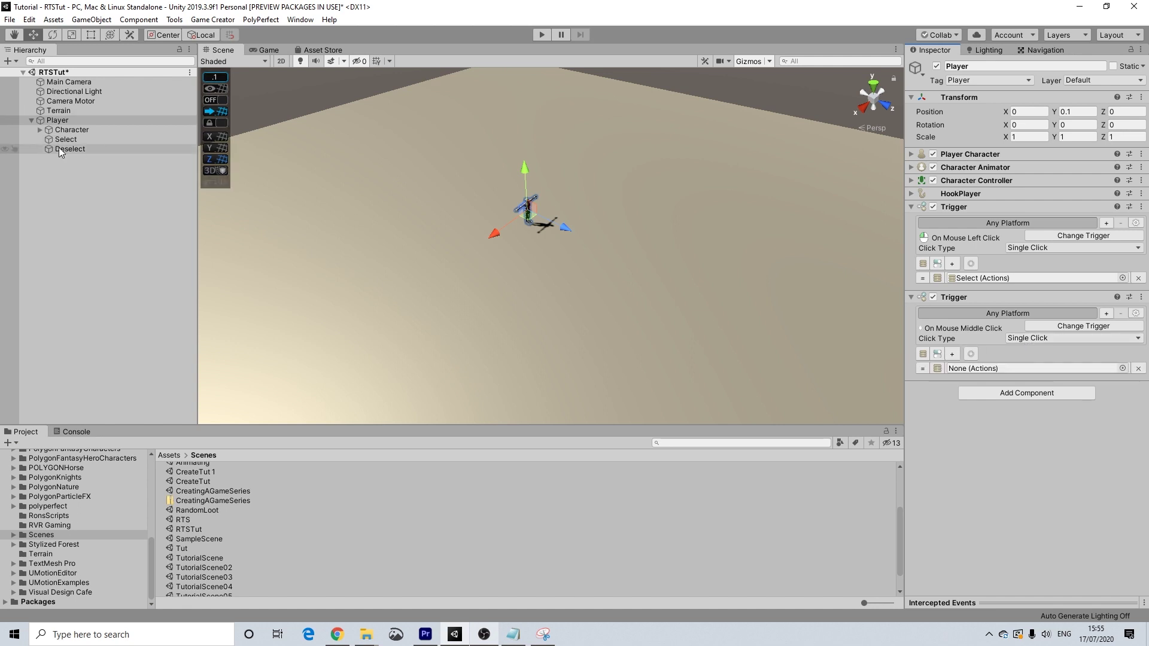
{"action": "left_click_drag", "start_coordinate": [58, 147], "coordinate": [1017, 367]}
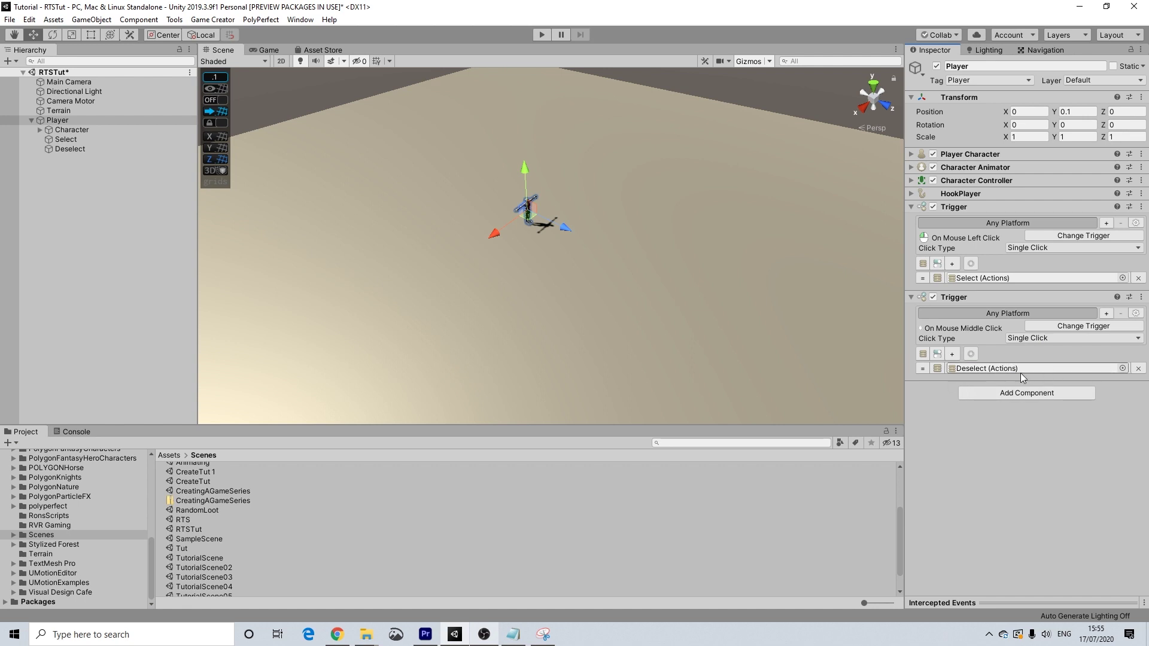
{"action": "left_click", "coordinate": [964, 208]}
{"action": "left_click", "coordinate": [968, 219]}
{"action": "left_click", "coordinate": [969, 208]}
{"action": "left_click", "coordinate": [969, 297]}
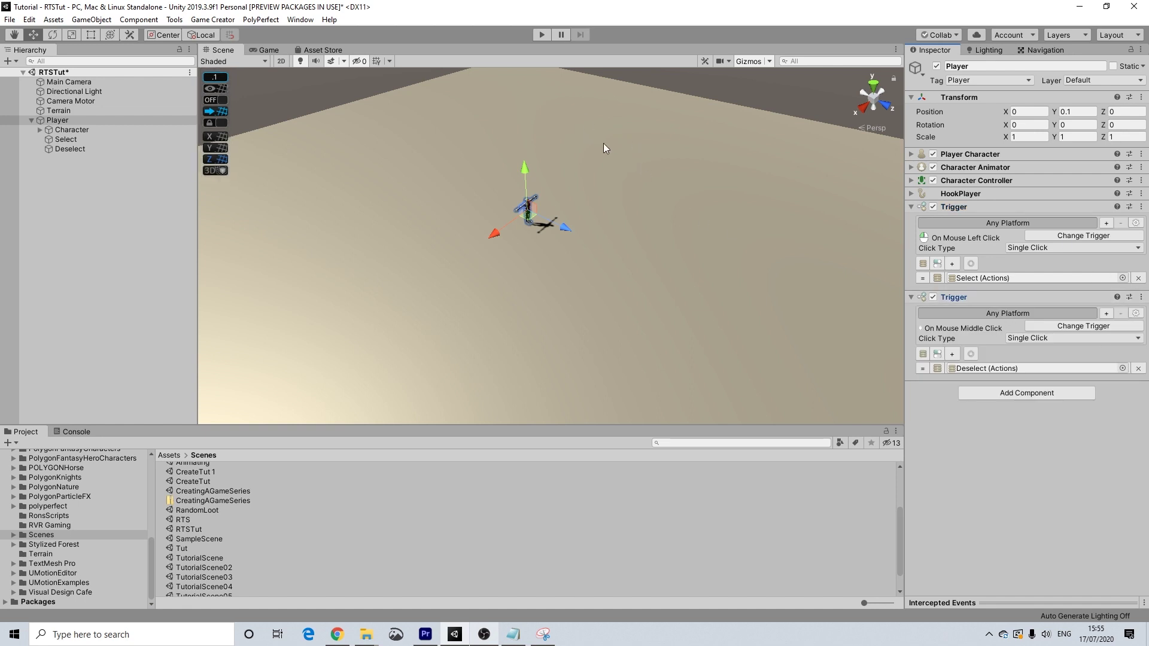
- Run the scene, select the character and send it to many different spots across the terrain
{"action": "left_click", "coordinate": [541, 35]}
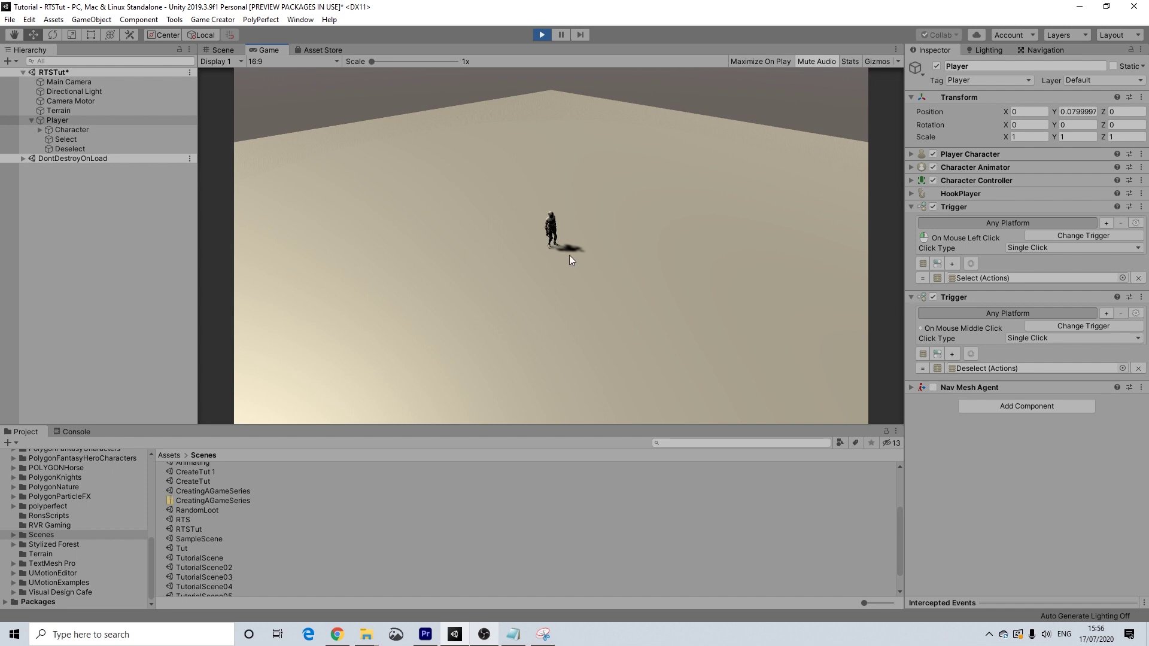
{"action": "left_click", "coordinate": [461, 261]}
{"action": "left_click", "coordinate": [792, 303]}
{"action": "left_click", "coordinate": [367, 274]}
{"action": "left_click", "coordinate": [728, 310]}
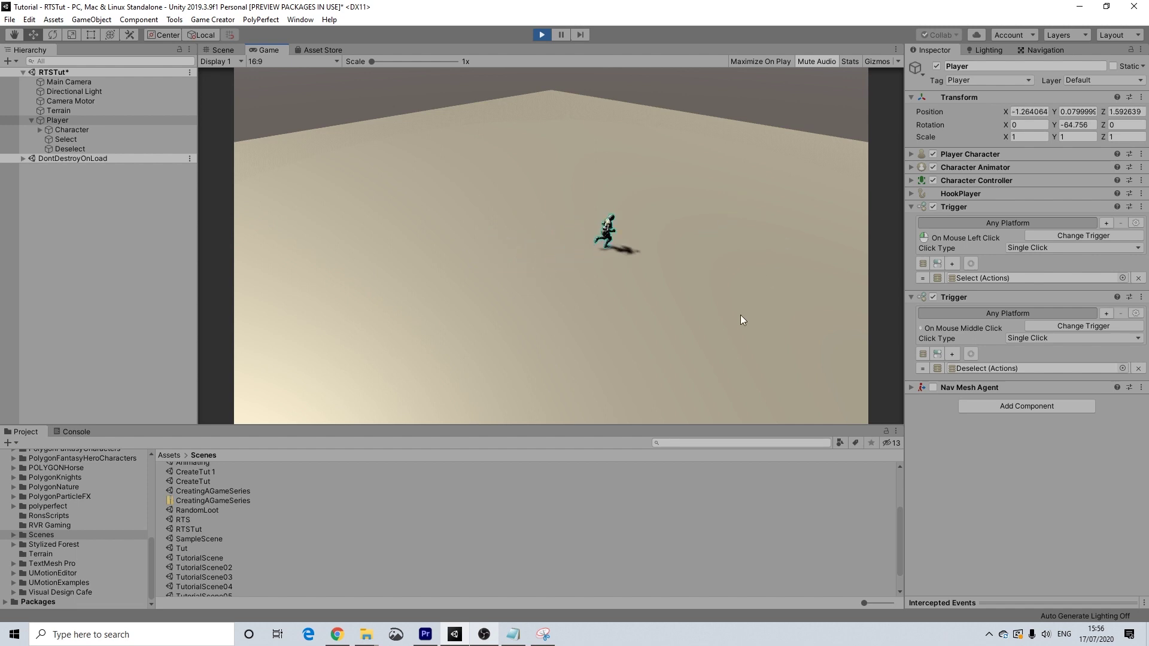
{"action": "left_click", "coordinate": [397, 320]}
{"action": "left_click", "coordinate": [374, 198]}
{"action": "left_click", "coordinate": [658, 182]}
{"action": "left_click", "coordinate": [715, 294]}
{"action": "left_click", "coordinate": [365, 199]}
{"action": "left_click", "coordinate": [577, 163]}
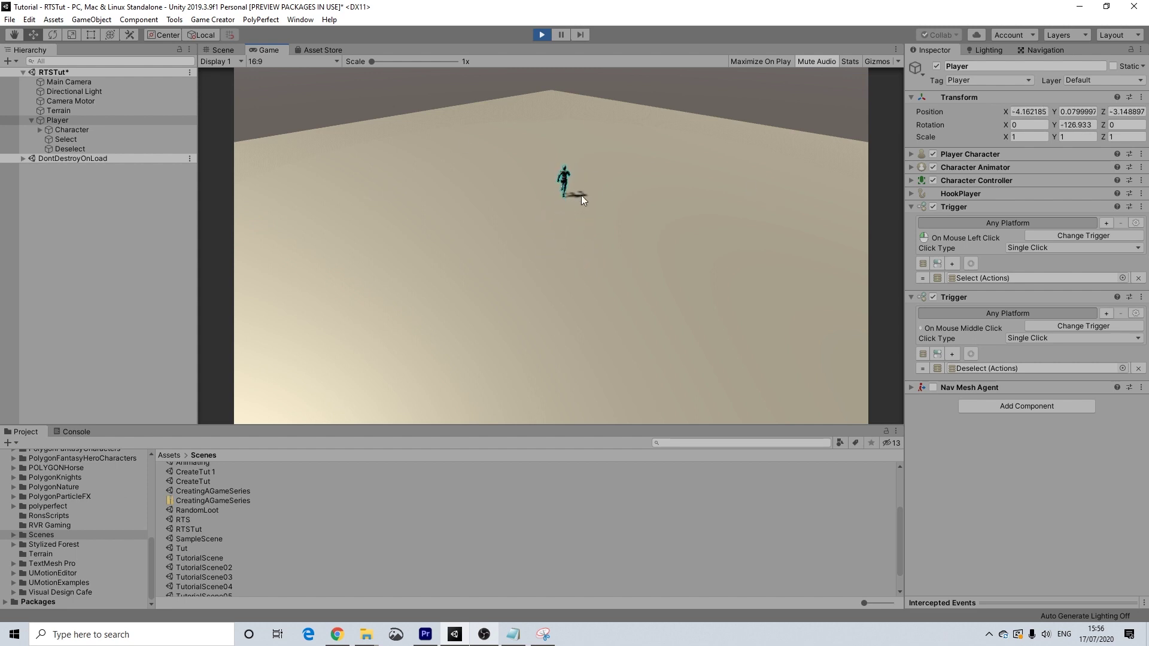
{"action": "left_click", "coordinate": [473, 298]}
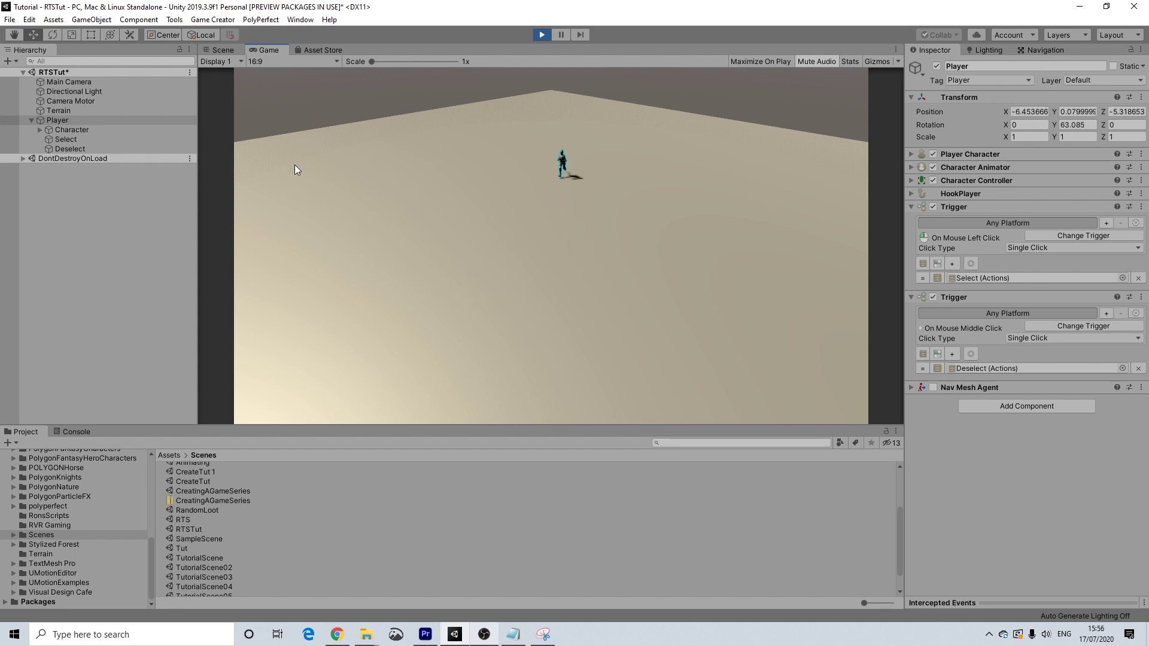
{"action": "left_click", "coordinate": [684, 318]}
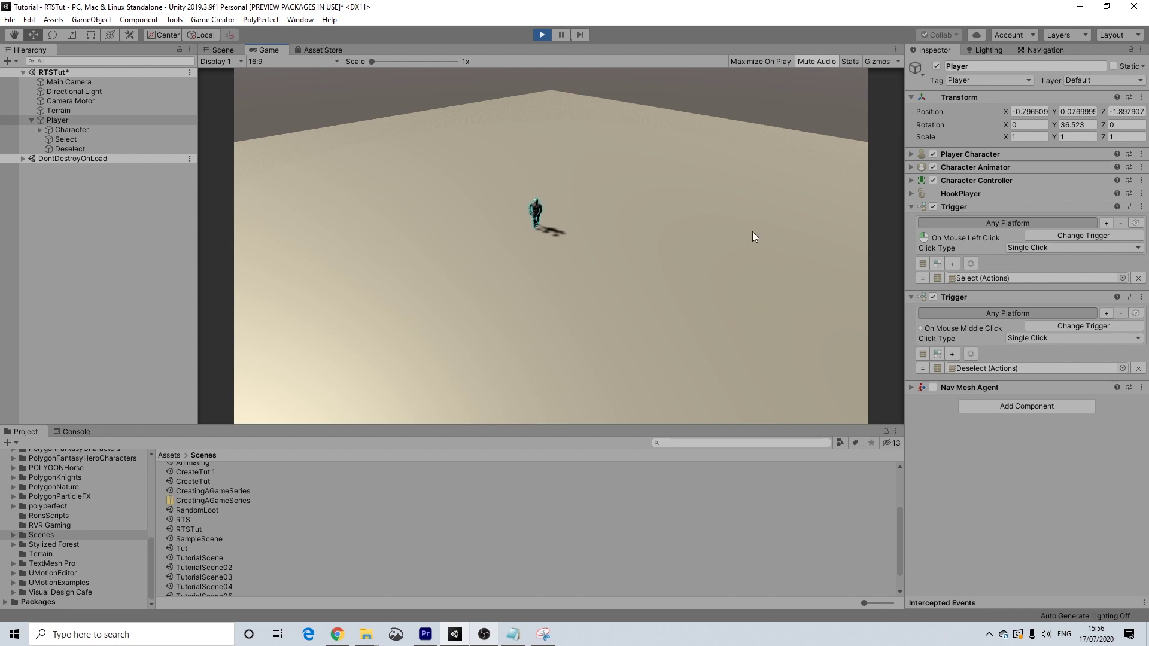
{"action": "left_click", "coordinate": [831, 272]}
{"action": "left_click", "coordinate": [598, 362]}
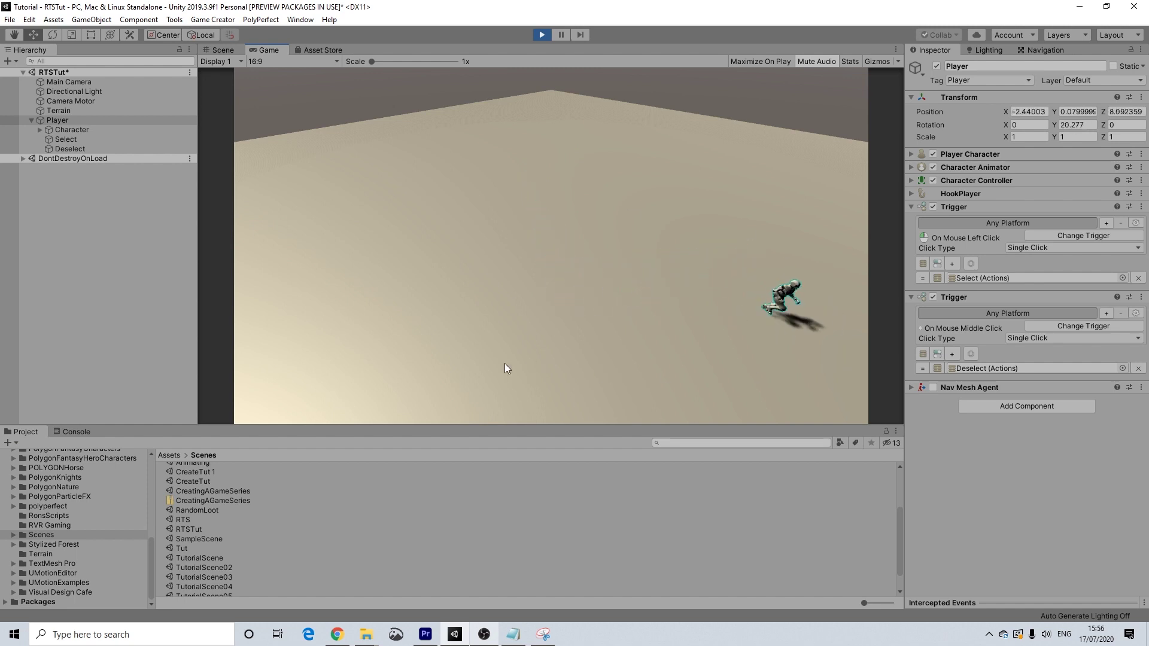
{"action": "left_click", "coordinate": [504, 160]}
{"action": "left_click", "coordinate": [609, 157]}
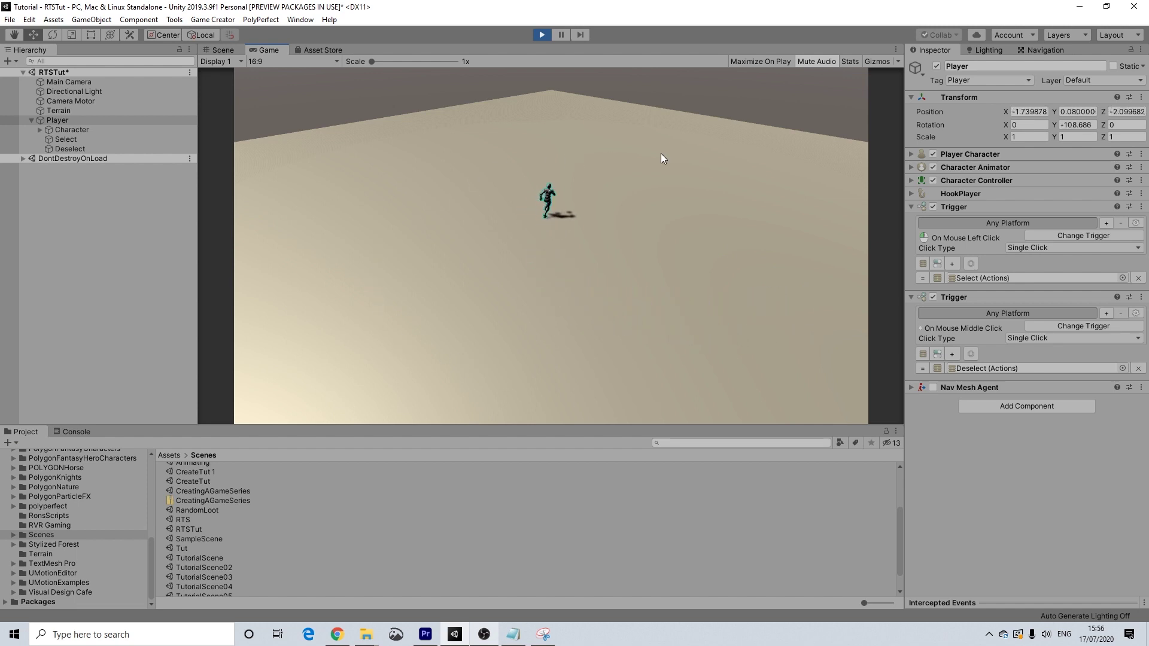
{"action": "left_click", "coordinate": [325, 175]}
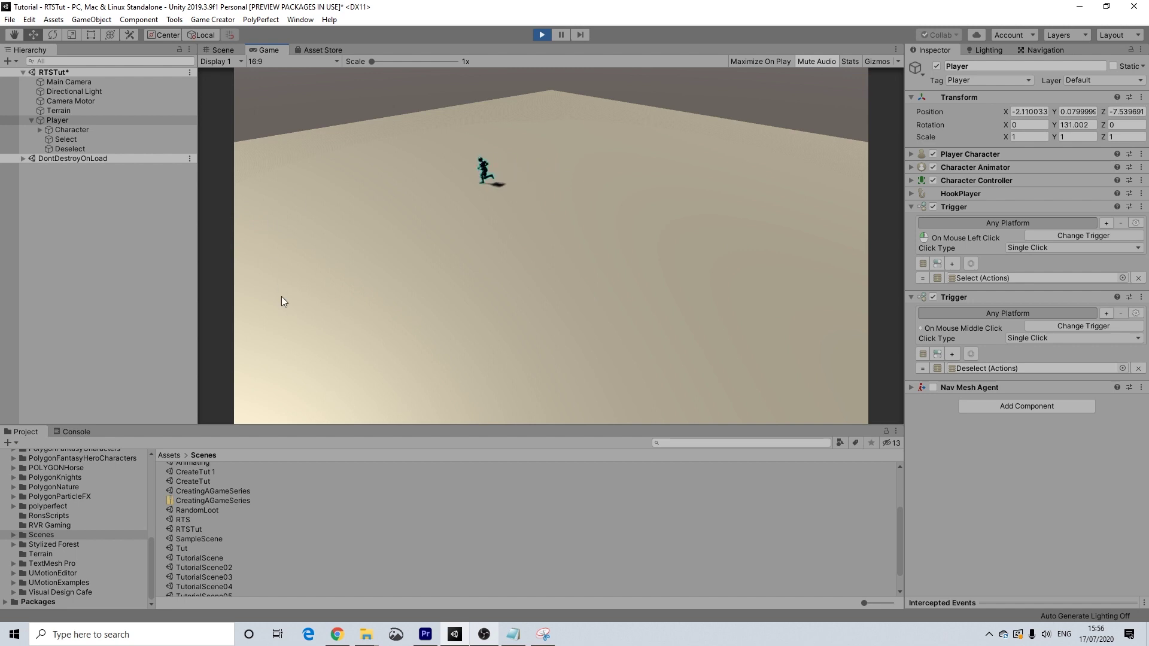
{"action": "left_click", "coordinate": [501, 357]}
{"action": "left_click", "coordinate": [771, 244]}
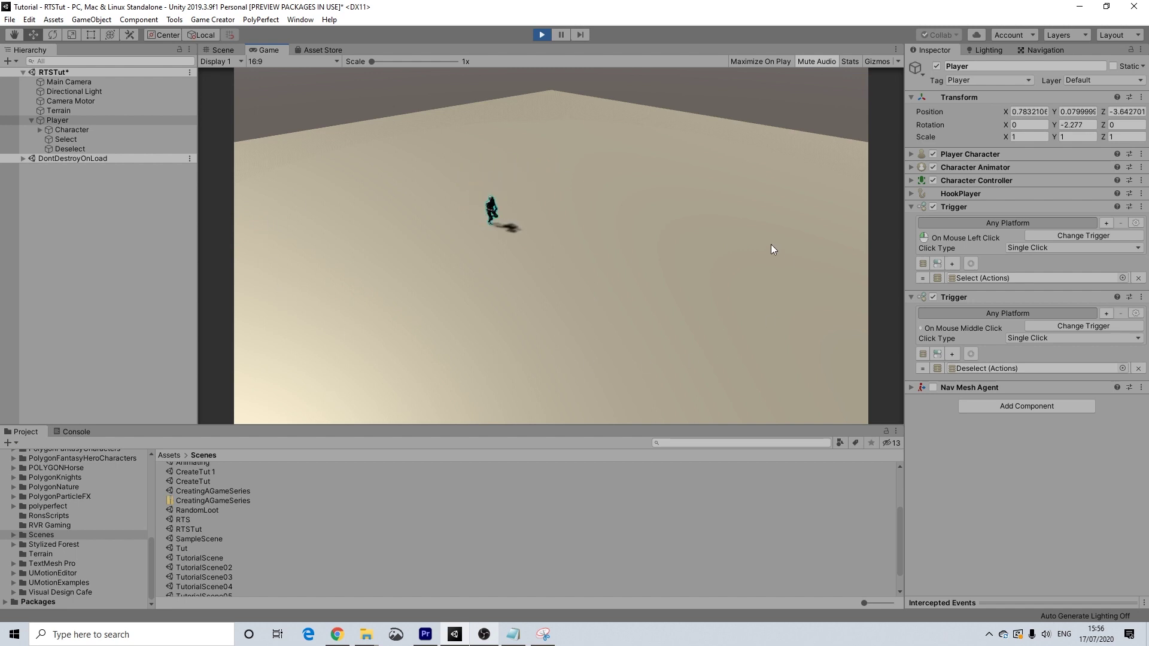
{"action": "left_click", "coordinate": [525, 134]}
- Test deselecting the character in the running scene and stop play mode
{"action": "left_click", "coordinate": [581, 257]}
{"action": "left_click", "coordinate": [543, 230]}
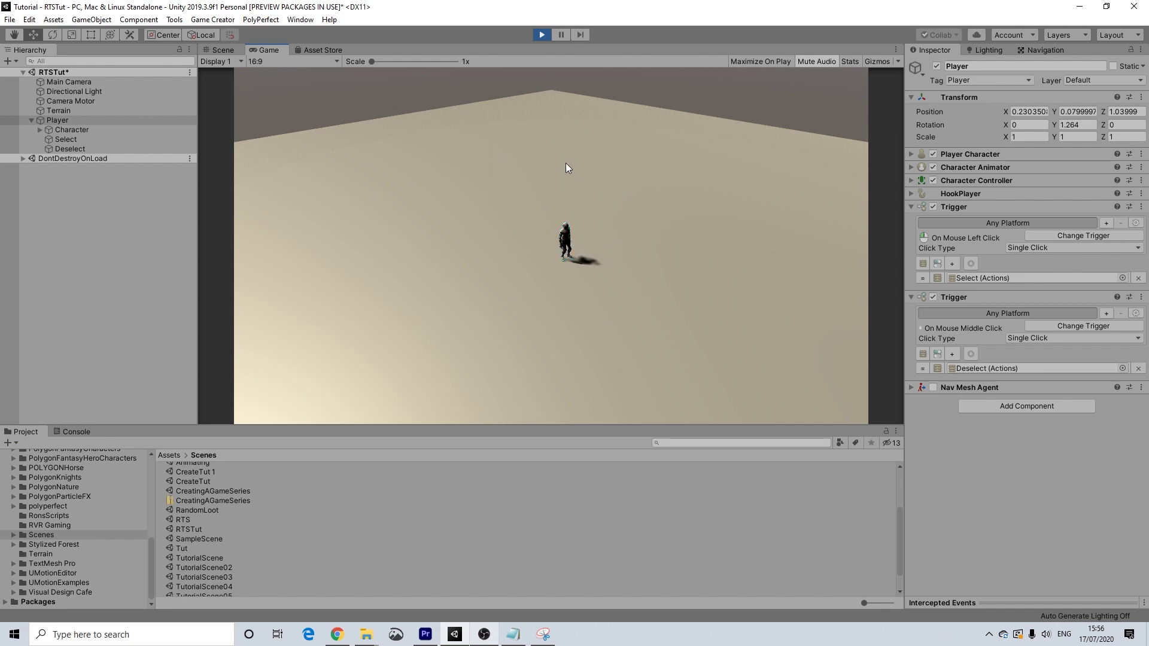
{"action": "left_click", "coordinate": [542, 35]}
- Collapse the Player in the hierarchy and duplicate it twice
{"action": "left_click", "coordinate": [34, 120]}
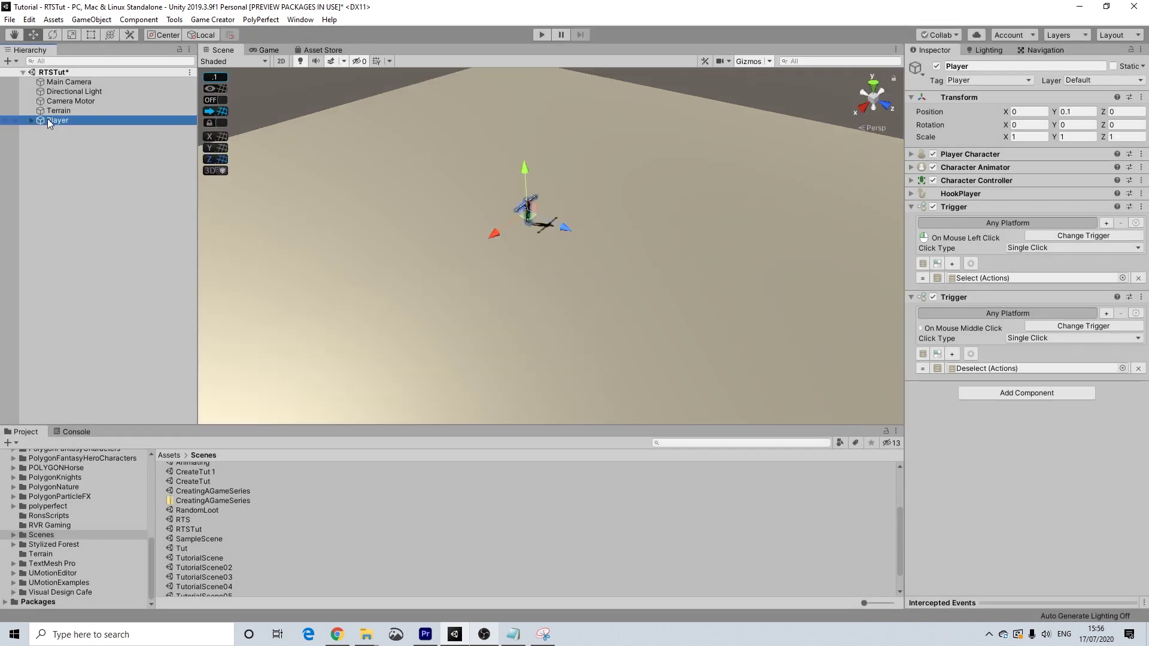
{"action": "key", "text": "ctrl+d"}
{"action": "key", "text": "ctrl+d"}
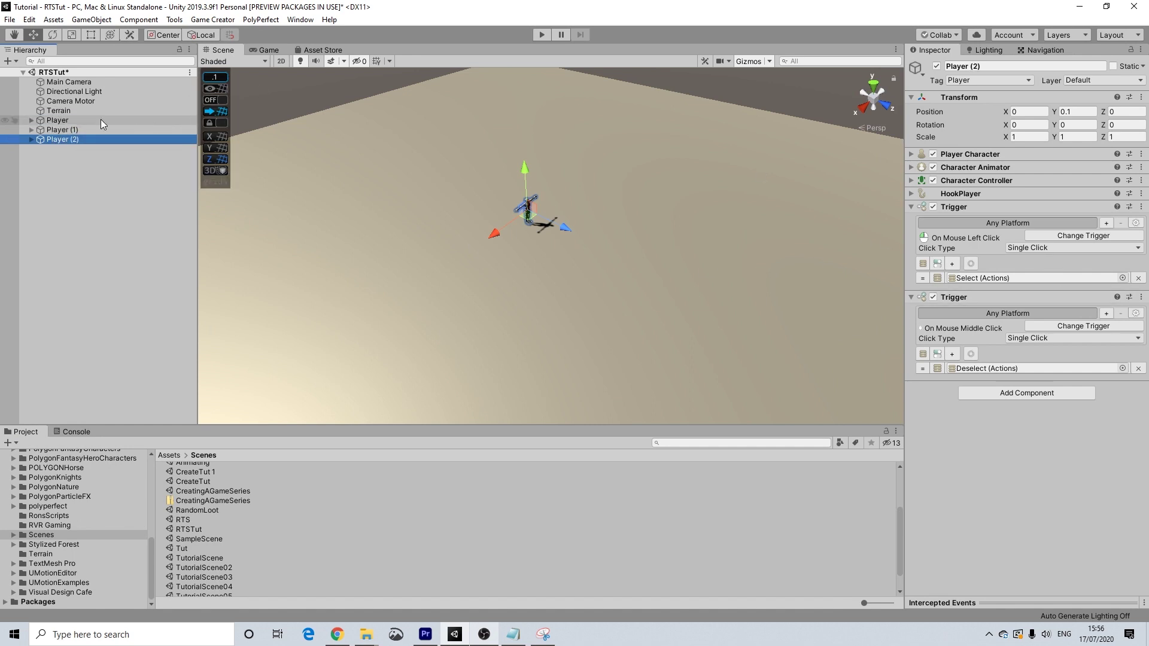
{"action": "left_click", "coordinate": [64, 129]}
{"action": "left_click", "coordinate": [63, 118]}
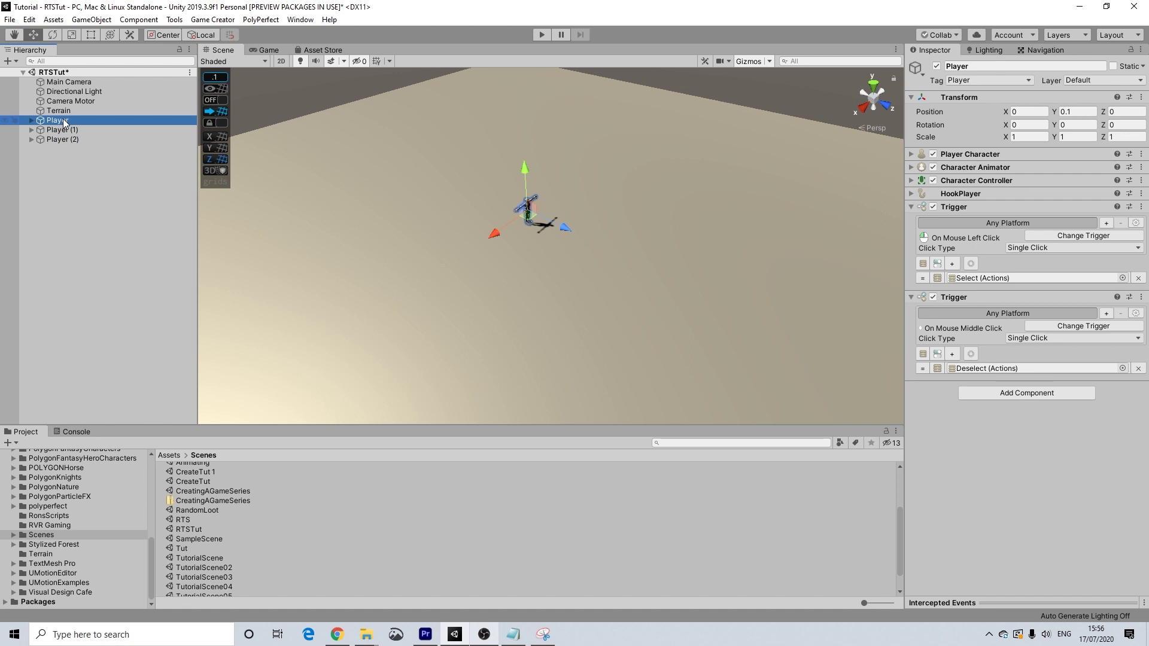
{"action": "left_click", "coordinate": [62, 171]}
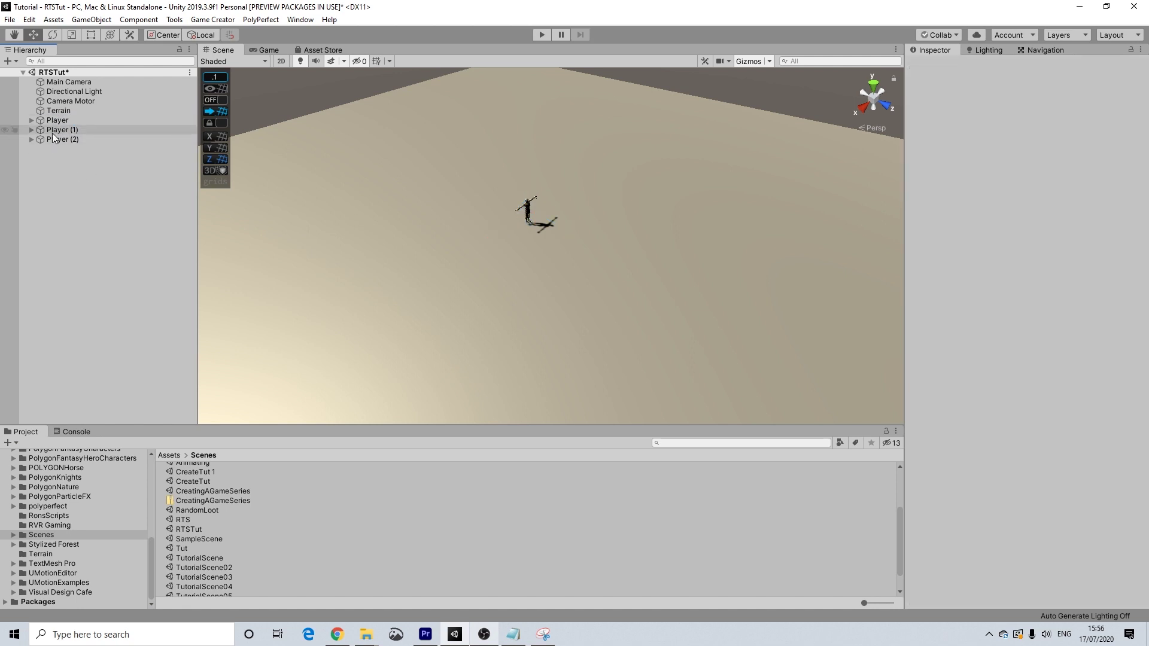
{"action": "left_click", "coordinate": [66, 139]}
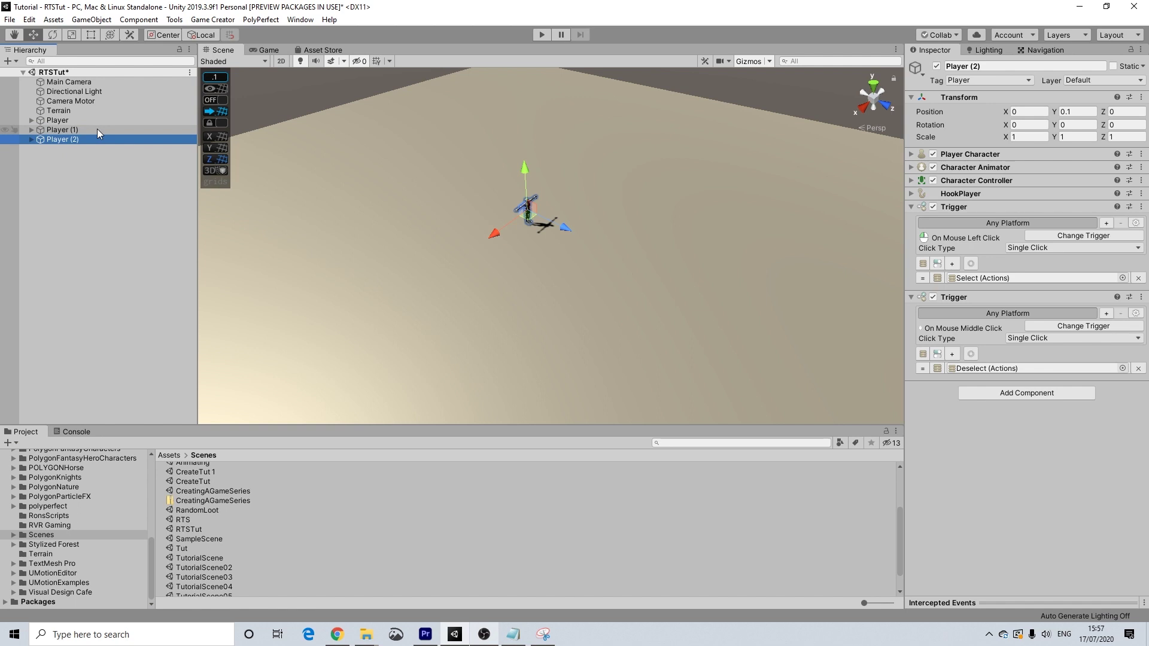
{"action": "left_click", "coordinate": [51, 177]}
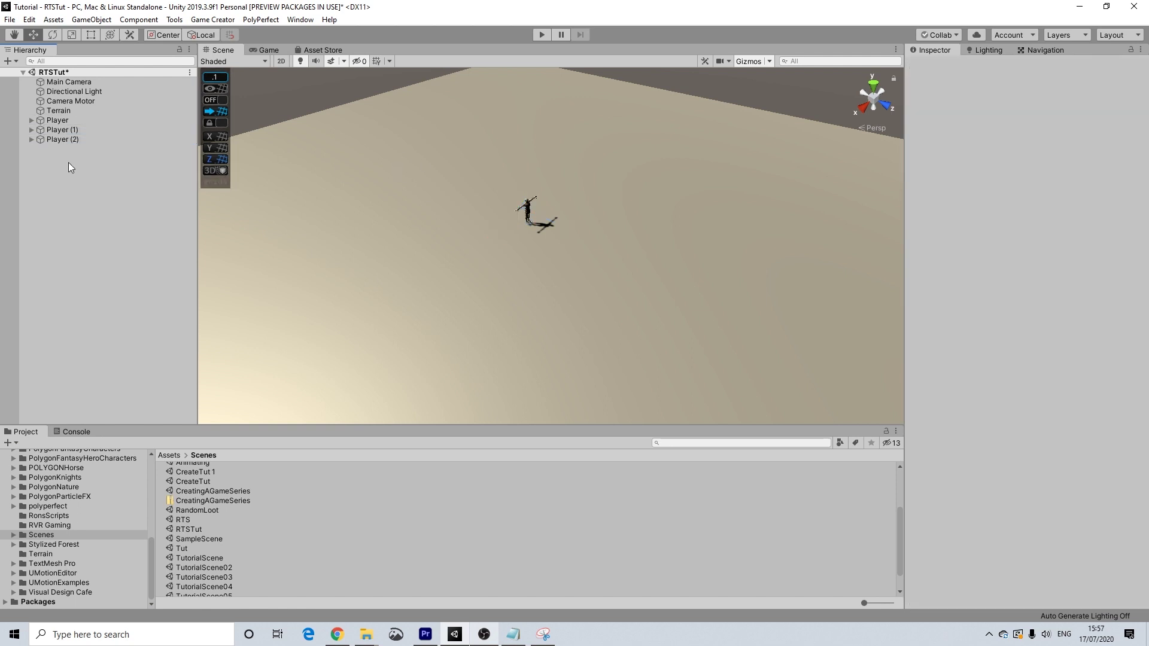
{"action": "right_click", "coordinate": [68, 162]}
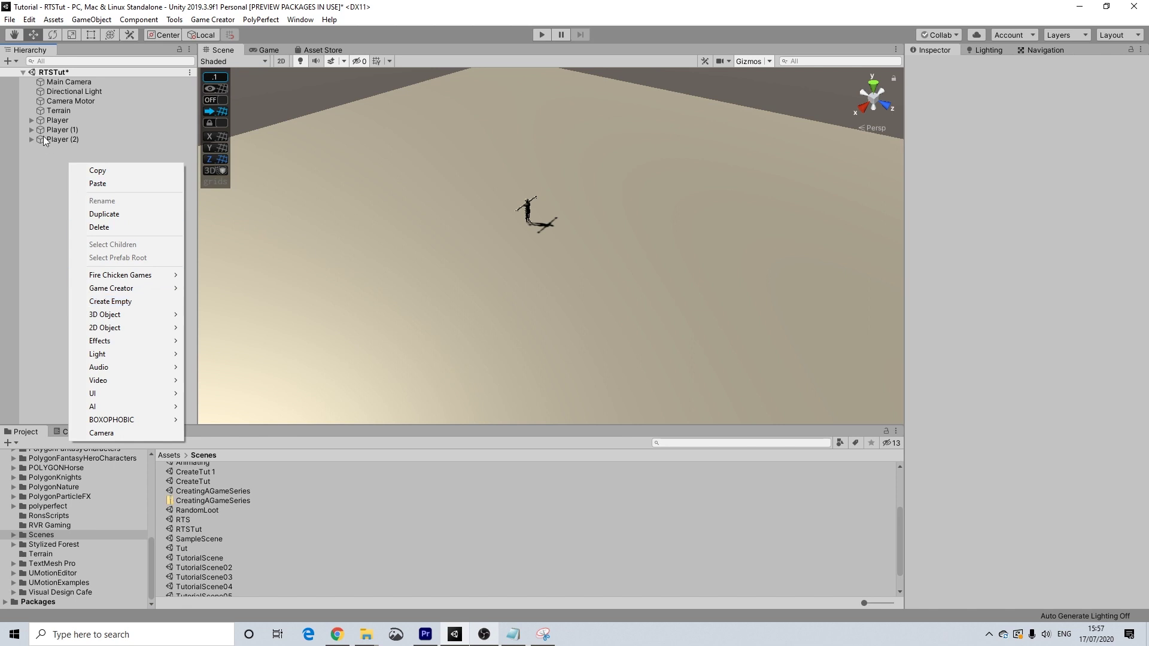
- Add a Trigger component to the Terrain
{"action": "left_click", "coordinate": [59, 110]}
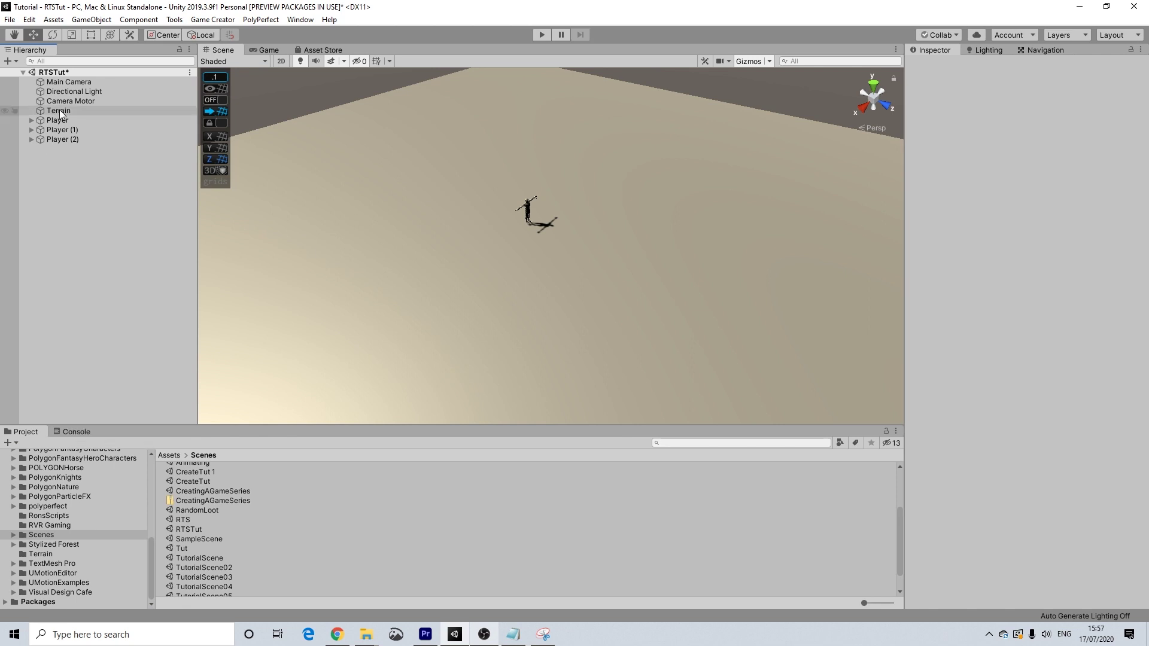
{"action": "left_click", "coordinate": [59, 109]}
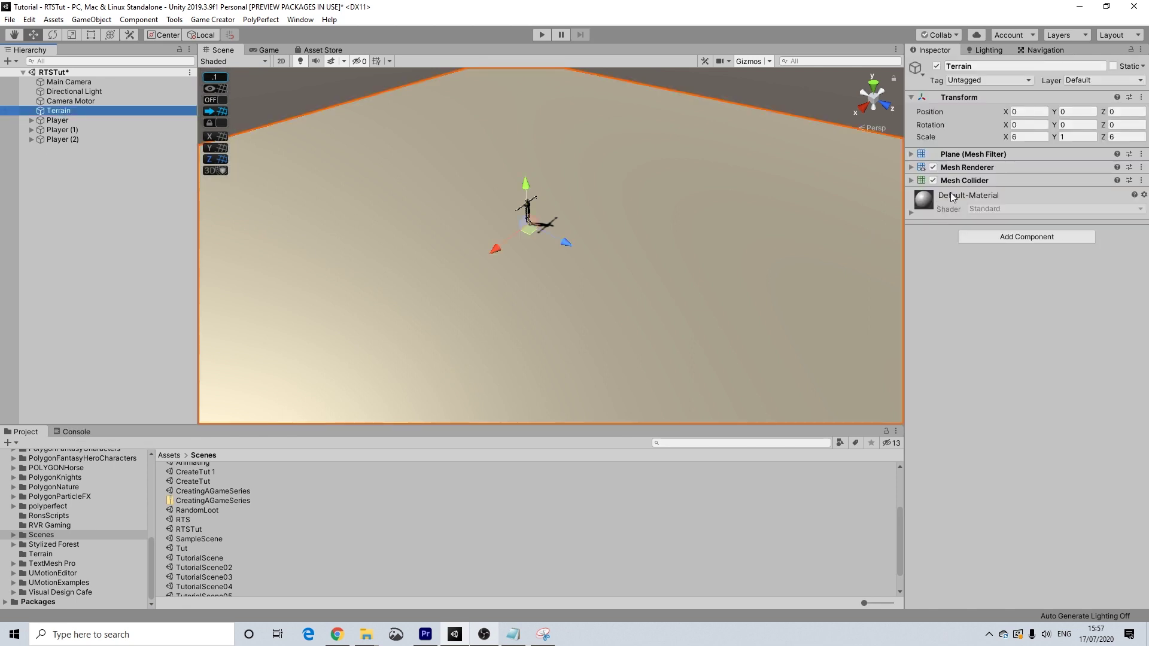
{"action": "left_click", "coordinate": [996, 237]}
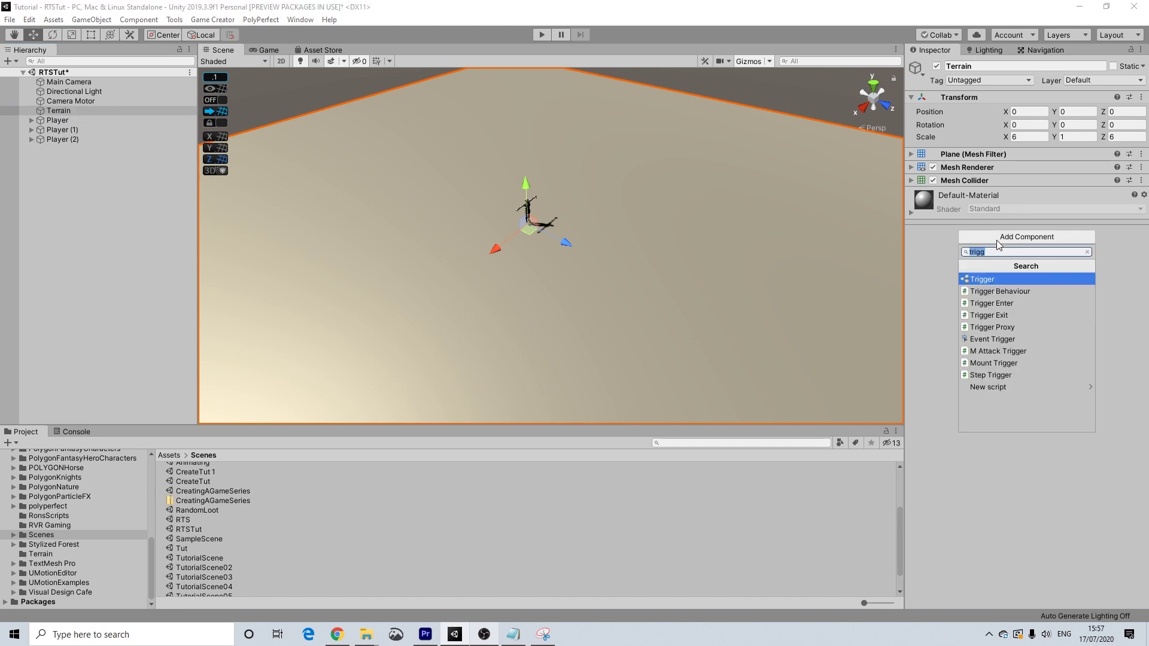
{"action": "key", "text": "Return"}
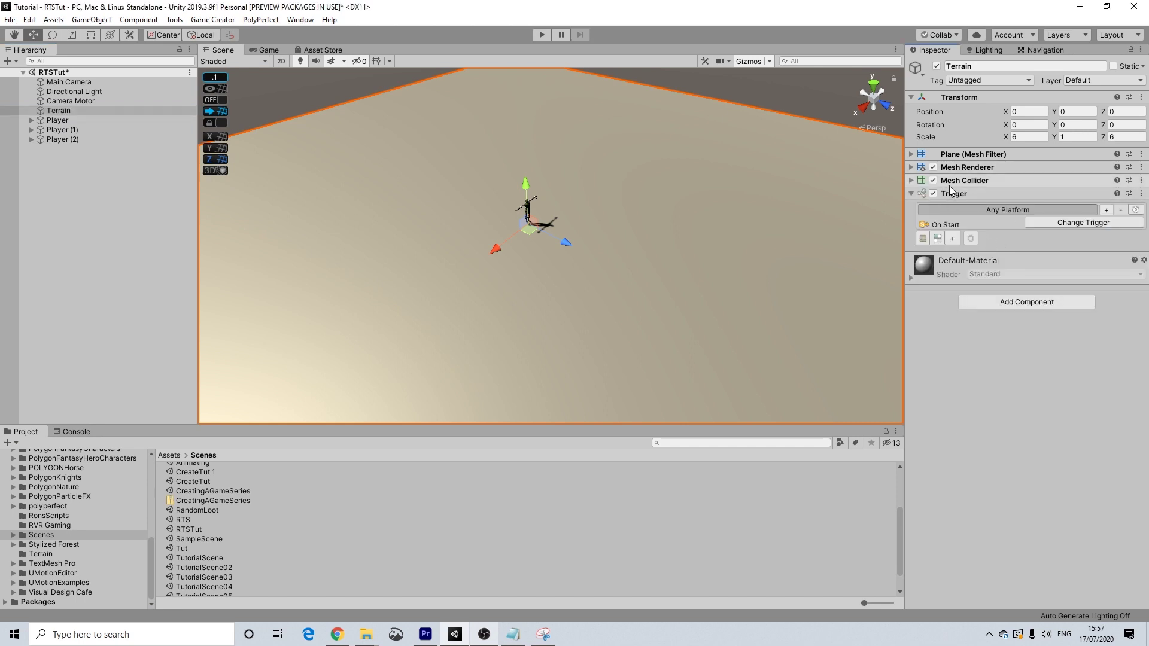
{"action": "scroll", "coordinate": [504, 157], "scroll_direction": "down", "scroll_amount": 2}
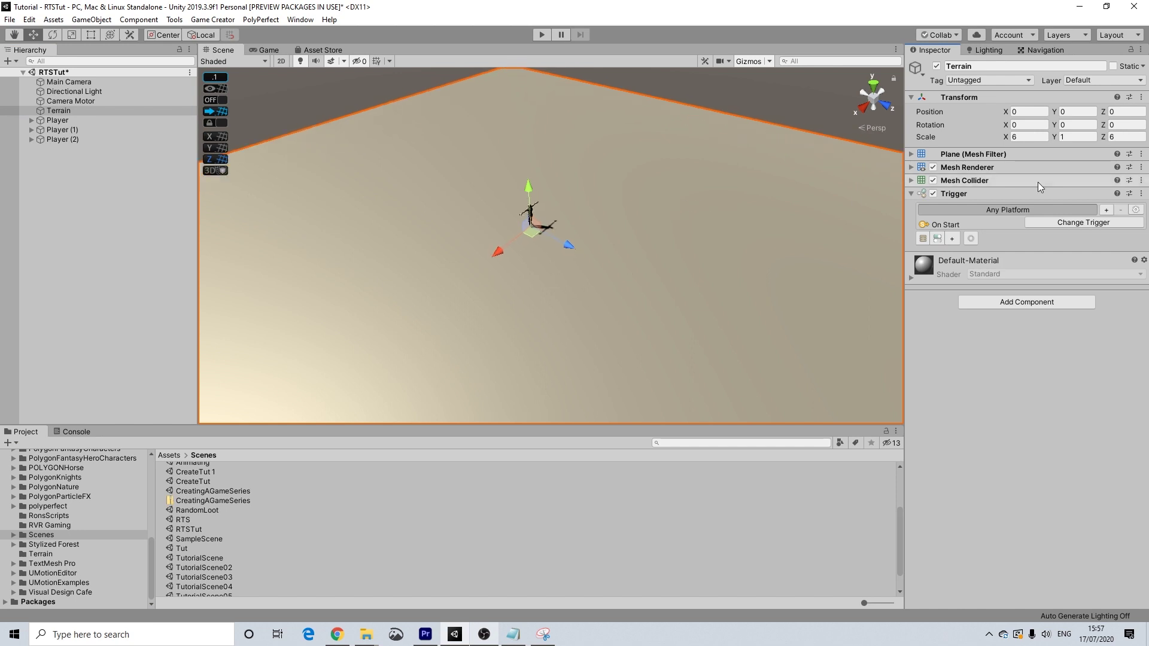
{"action": "left_click", "coordinate": [911, 180]}
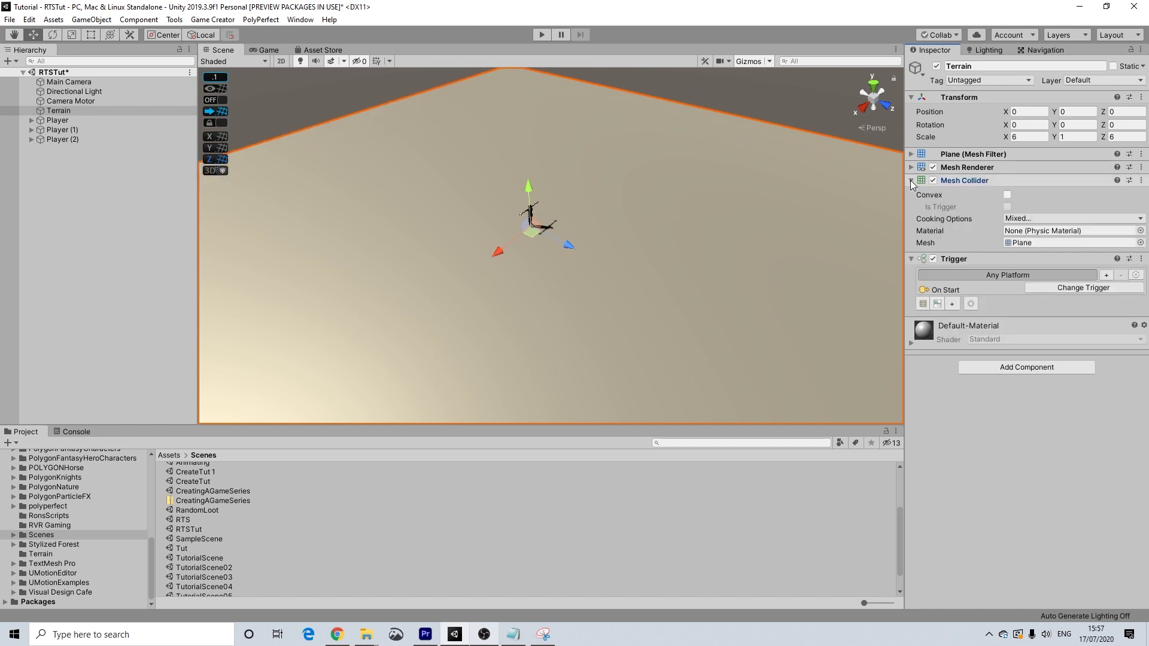
{"action": "left_click", "coordinate": [910, 181]}
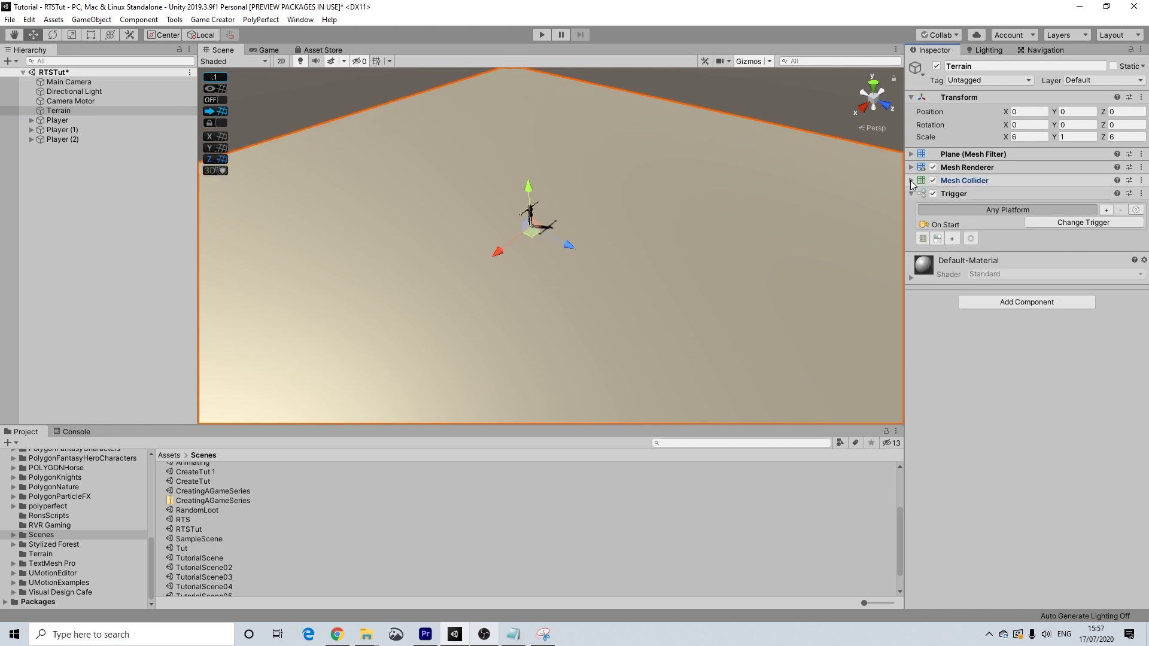
{"action": "left_click", "coordinate": [1141, 183]}
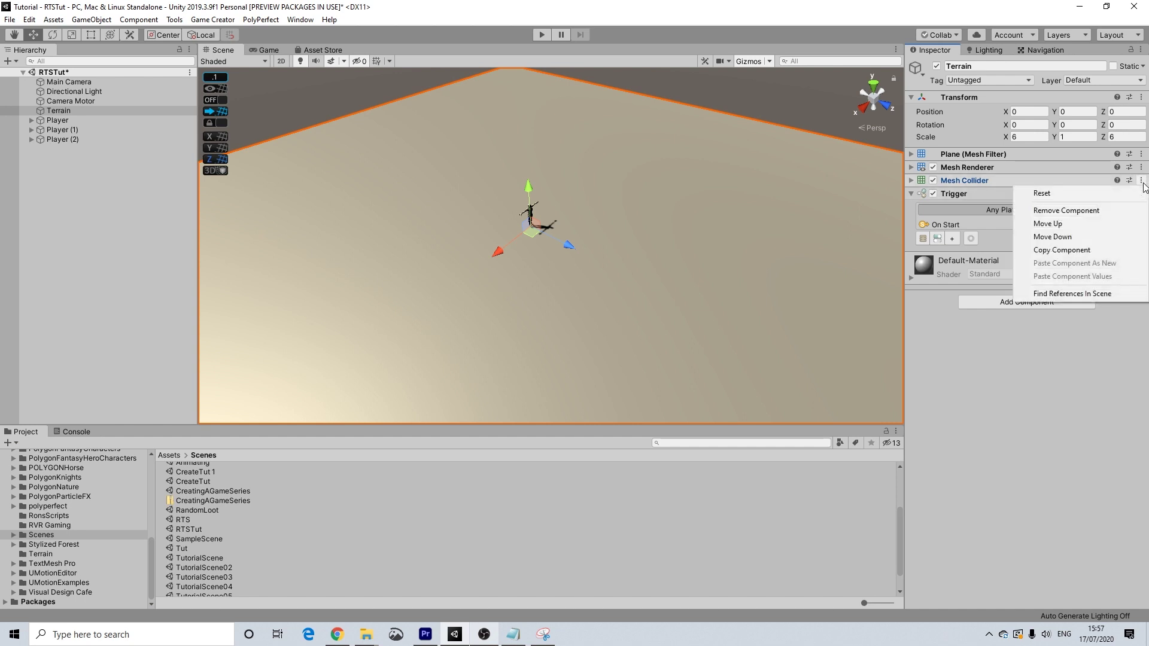
{"action": "left_click", "coordinate": [1028, 378]}
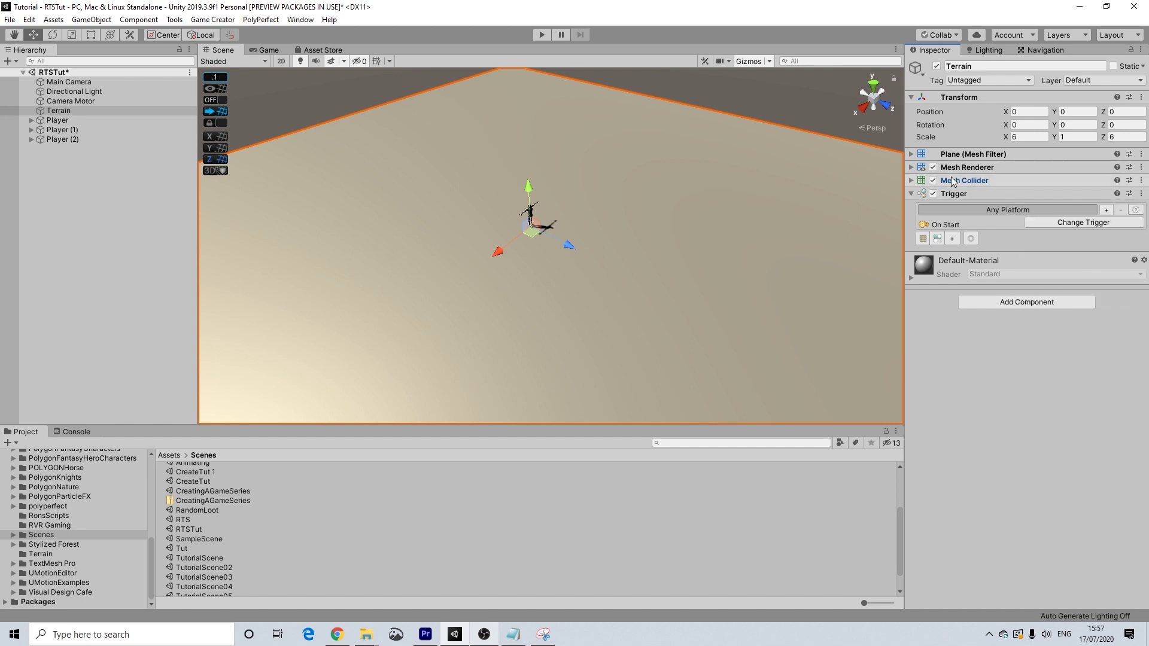
- Set the Terrain's Trigger to the On Mouse Middle Click event with Double Click as its Click Type
{"action": "left_click", "coordinate": [1032, 224]}
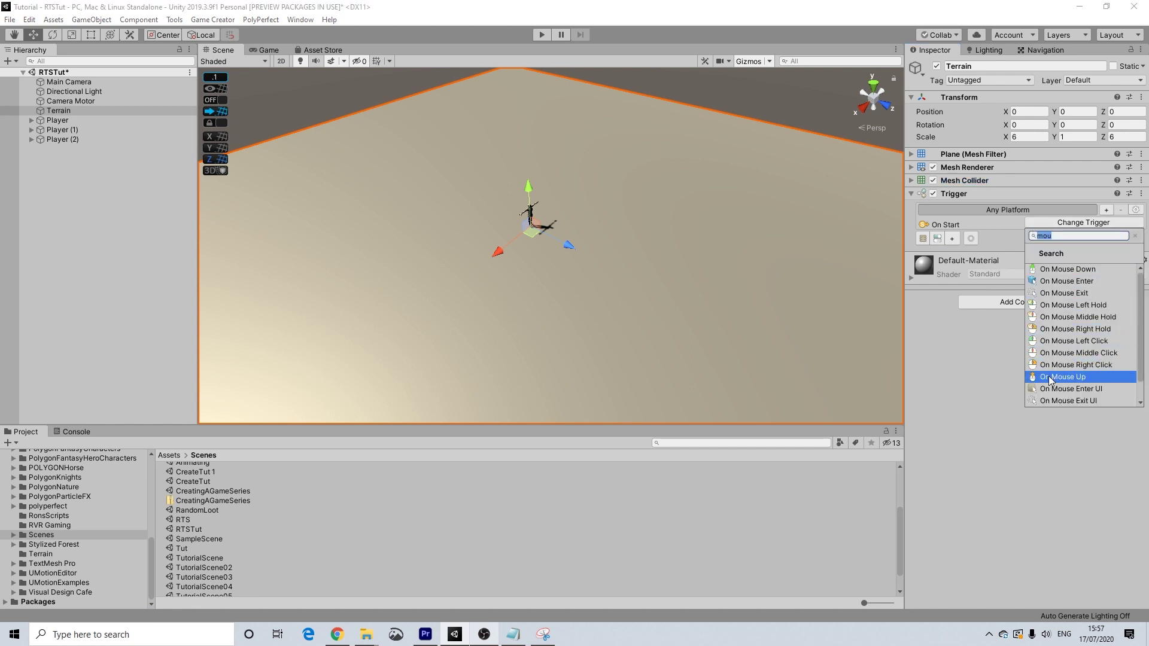
{"action": "scroll", "coordinate": [1053, 378], "scroll_direction": "down", "scroll_amount": 1}
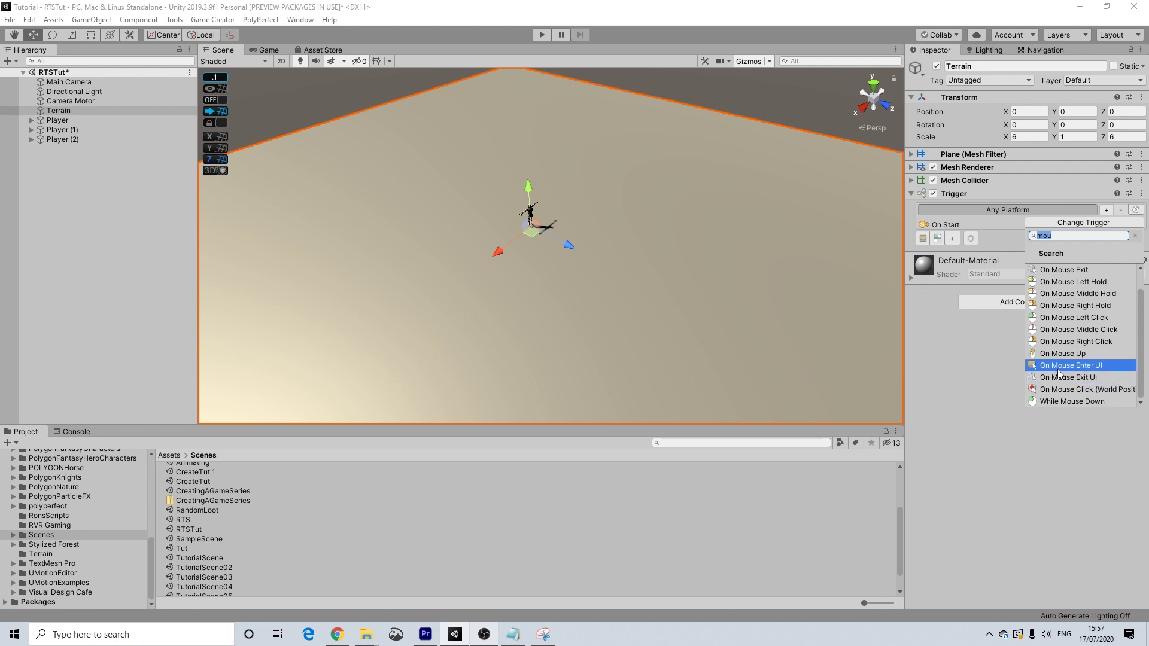
{"action": "scroll", "coordinate": [1059, 371], "scroll_direction": "up", "scroll_amount": 1}
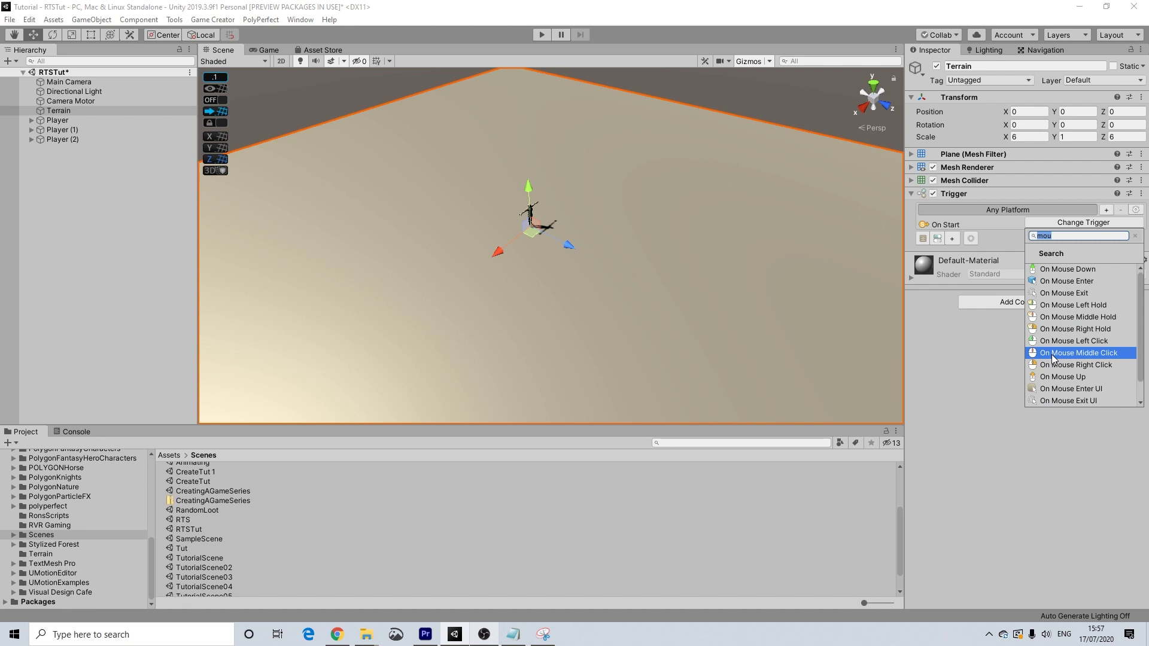
{"action": "left_click", "coordinate": [1053, 358]}
{"action": "left_click", "coordinate": [1039, 234]}
{"action": "left_click", "coordinate": [1048, 260]}
- Remove the empty Actions slot from the Terrain's Trigger, create a new Actions object for it and expand the Terrain in the hierarchy
{"action": "left_click", "coordinate": [952, 250]}
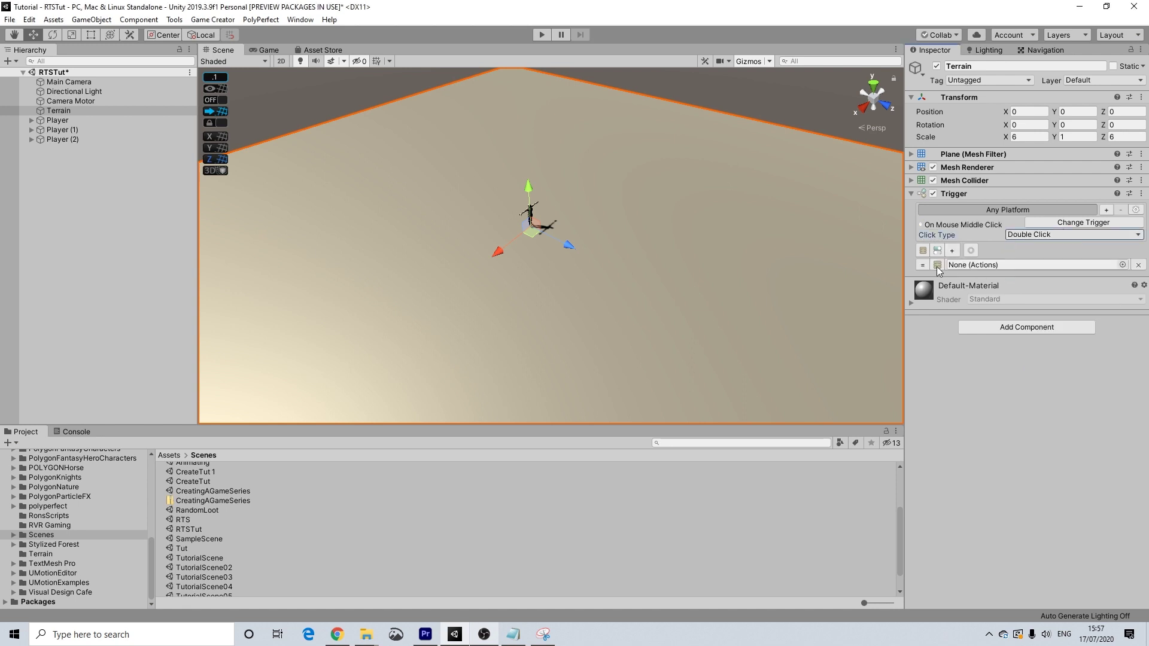
{"action": "left_click", "coordinate": [1138, 264]}
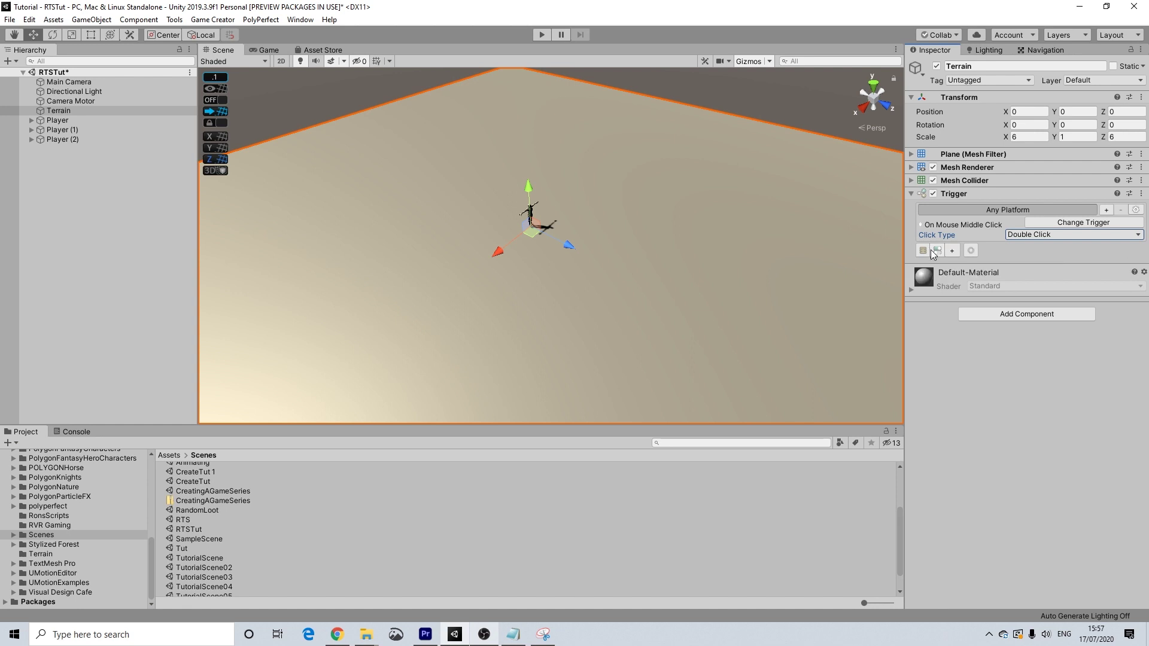
{"action": "left_click", "coordinate": [932, 251]}
{"action": "left_click", "coordinate": [31, 110]}
- Copy the Change Invoker IsControllable action from the Player's Deselect object into the Terrain's Actions
{"action": "left_click", "coordinate": [54, 120]}
{"action": "left_click", "coordinate": [28, 130]}
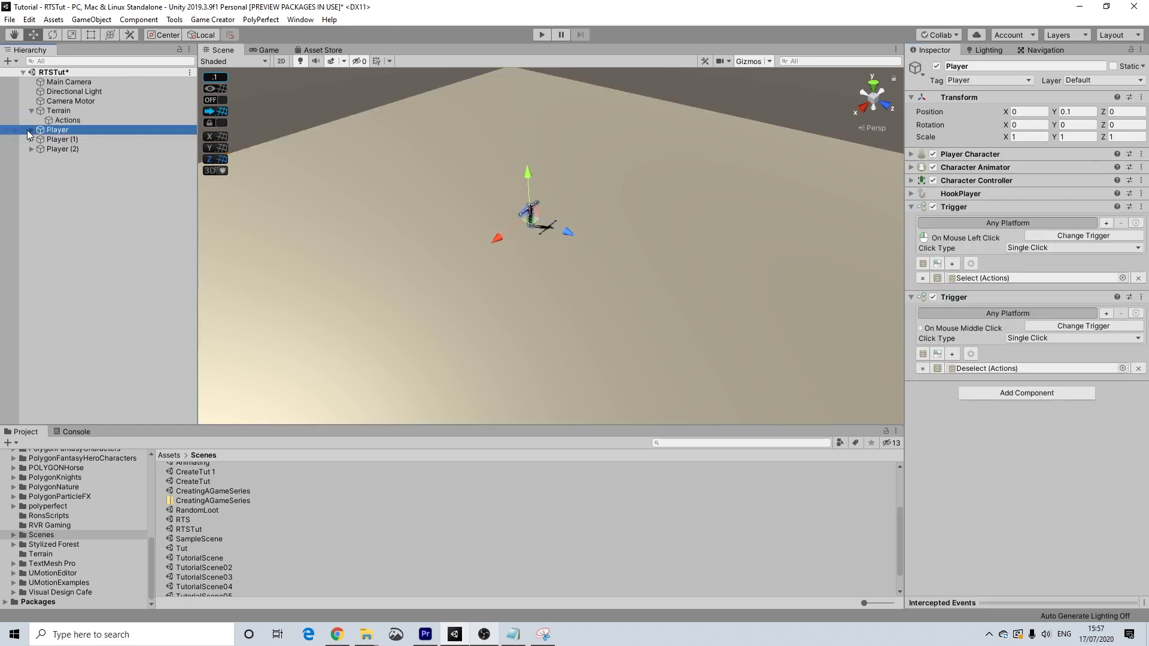
{"action": "left_click", "coordinate": [32, 130]}
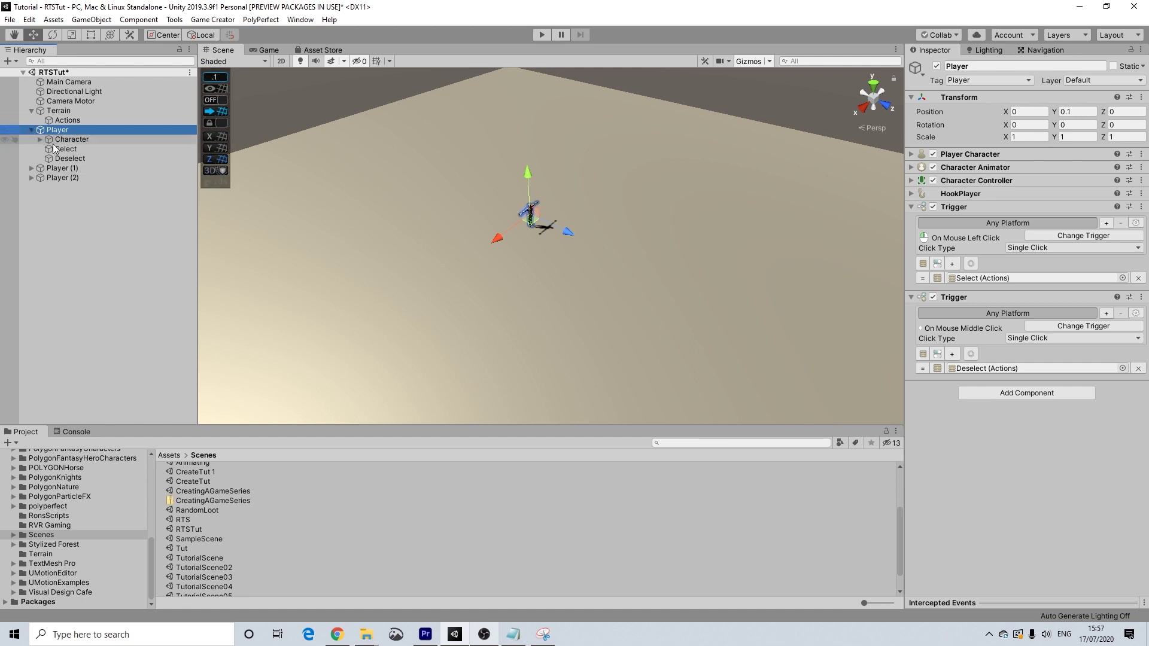
{"action": "left_click", "coordinate": [62, 158]}
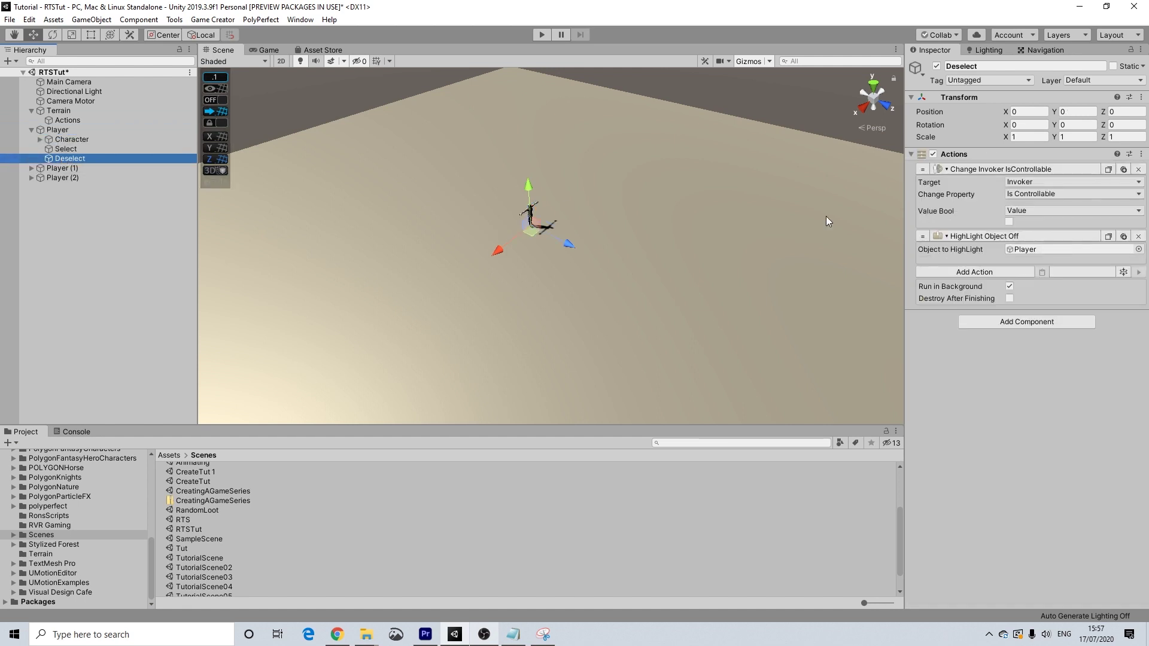
{"action": "left_click", "coordinate": [1107, 171]}
{"action": "left_click", "coordinate": [62, 118]}
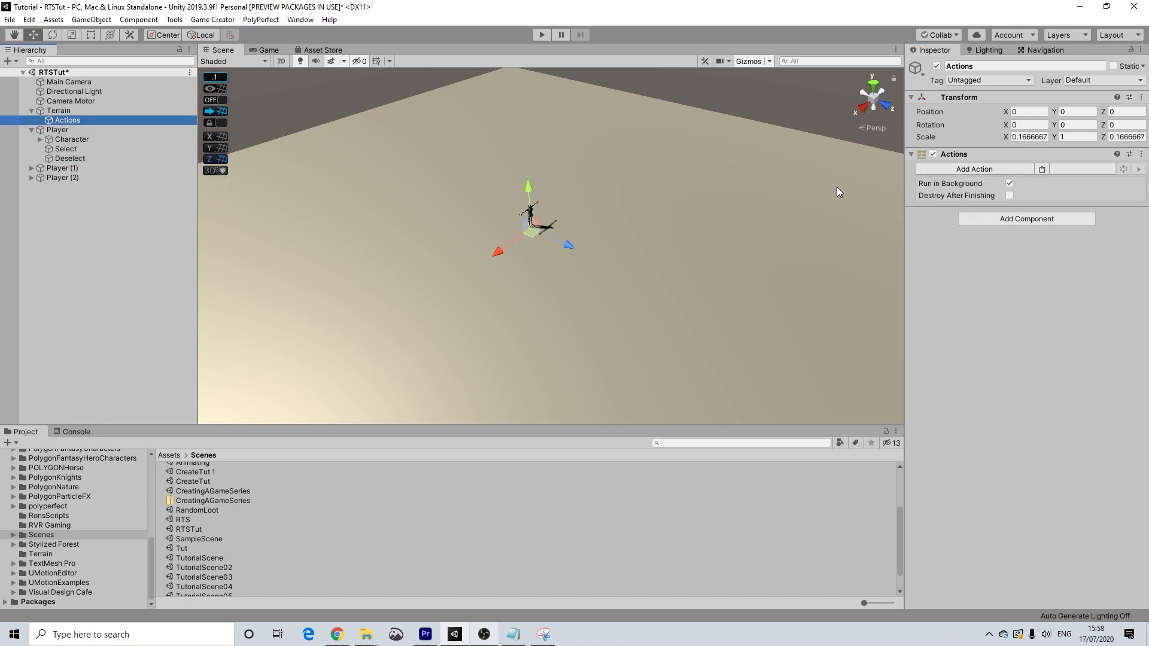
{"action": "left_click", "coordinate": [1045, 171]}
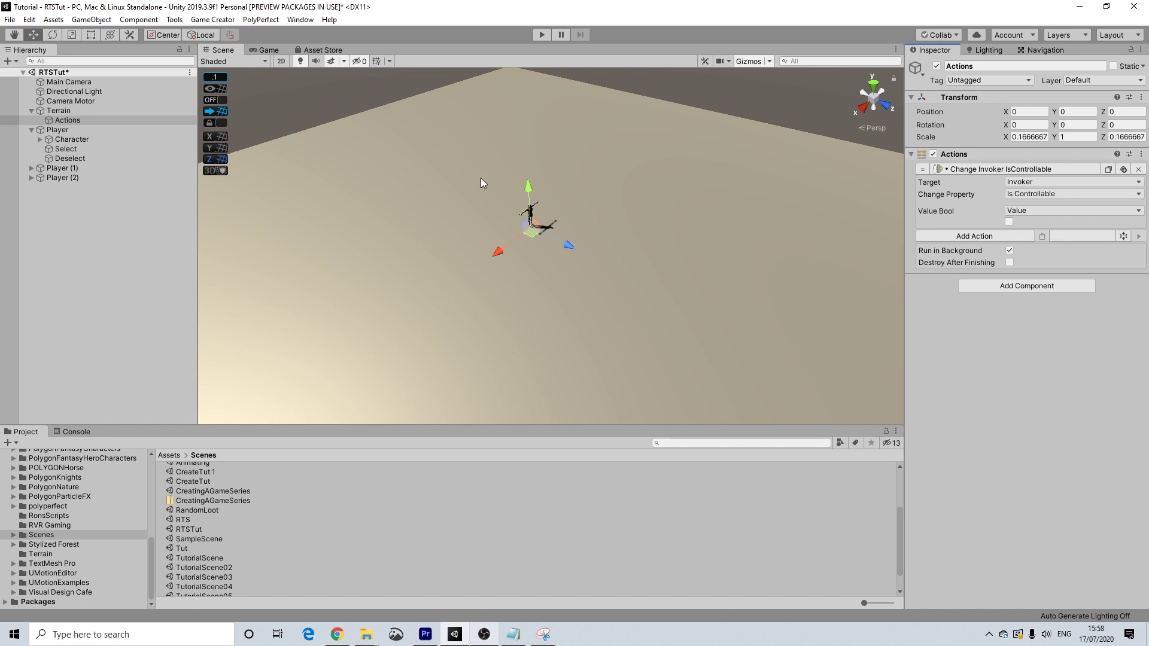
- Set the target of the Terrain's IsControllable action to Character and assign the Player to it
{"action": "left_click_drag", "start_coordinate": [469, 194], "coordinate": [513, 168], "text": "alt"}
{"action": "left_click_drag", "start_coordinate": [475, 188], "coordinate": [490, 228], "text": "alt"}
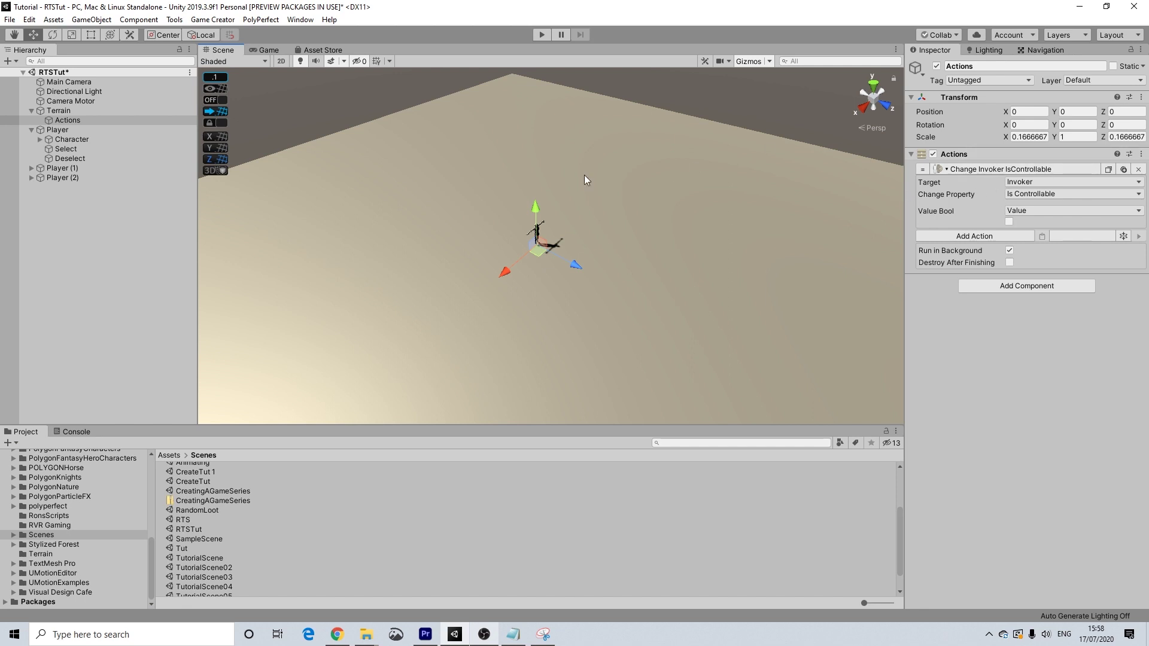
{"action": "left_click", "coordinate": [62, 110]}
{"action": "left_click", "coordinate": [67, 120]}
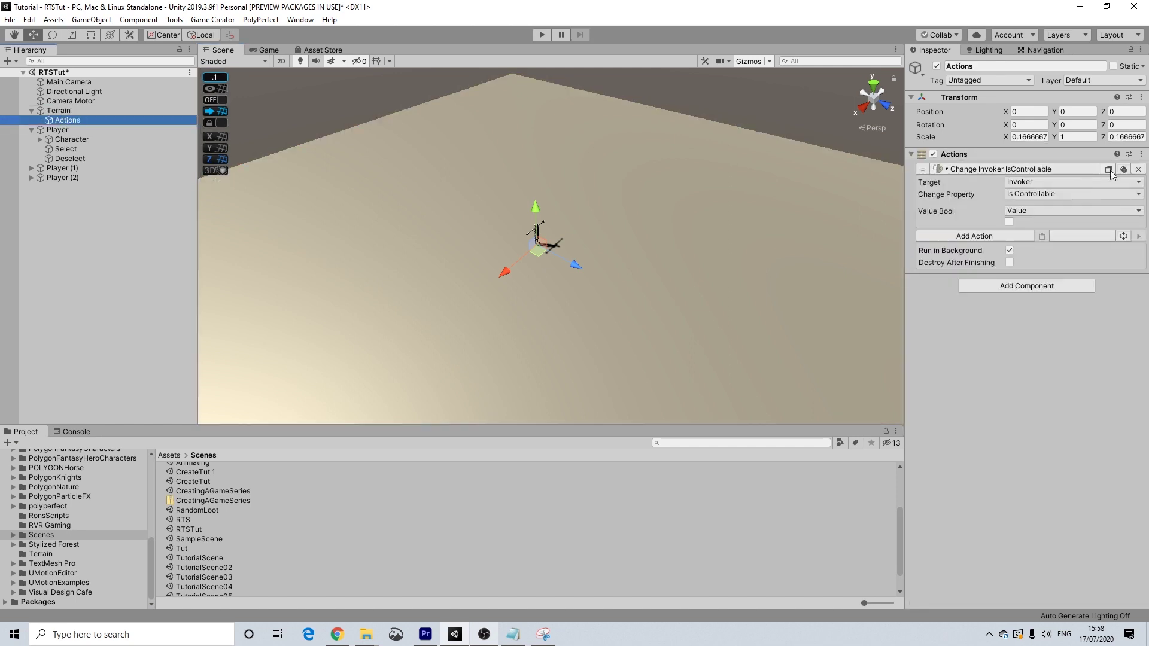
{"action": "left_click", "coordinate": [1042, 182]}
{"action": "left_click", "coordinate": [1040, 221]}
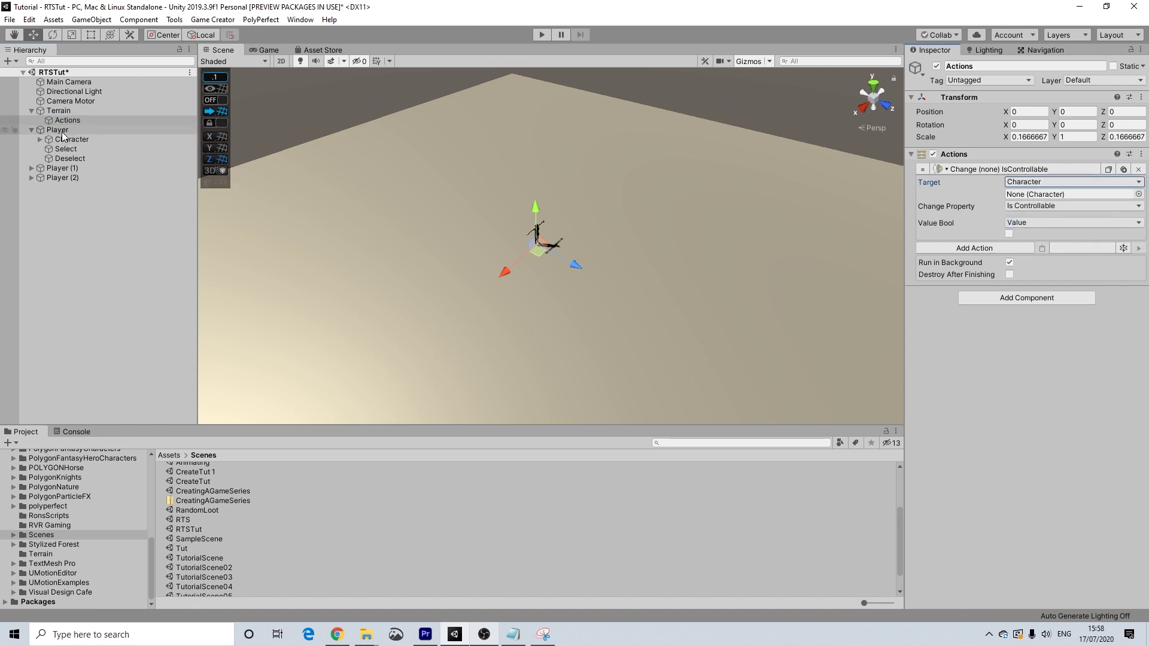
{"action": "left_click_drag", "start_coordinate": [62, 133], "coordinate": [1053, 194]}
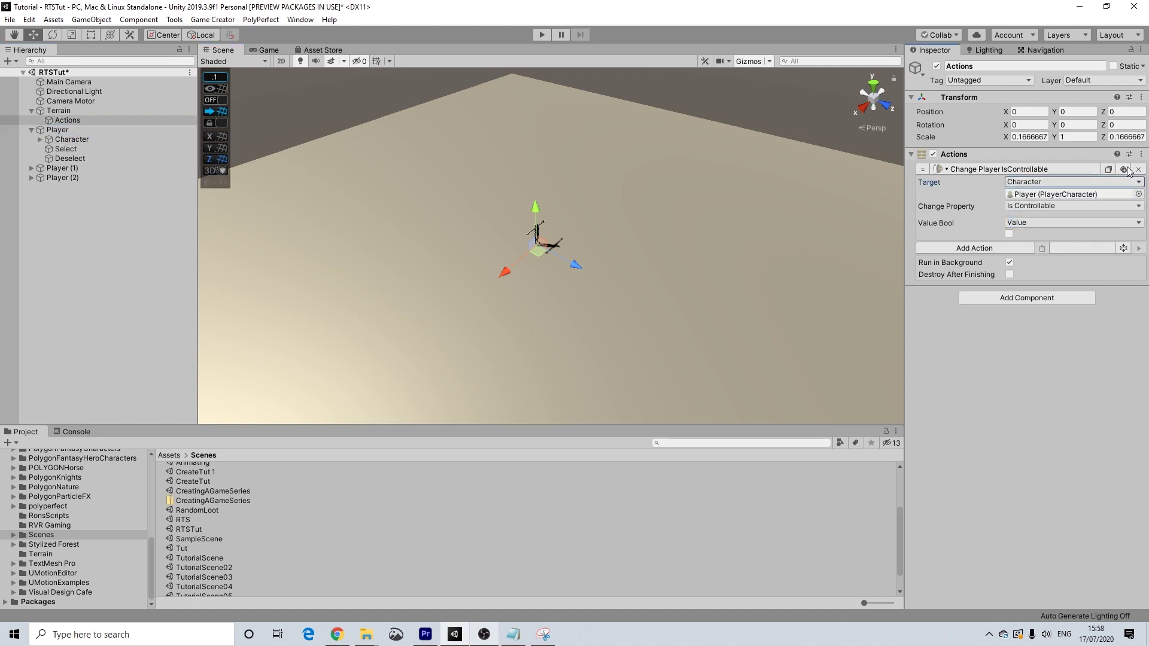
- Duplicate the Change Player IsControllable action twice, assign Player (1) and Player (2) to the copies, and collapse all three actions
{"action": "left_click", "coordinate": [1124, 170]}
{"action": "left_click", "coordinate": [1124, 170]}
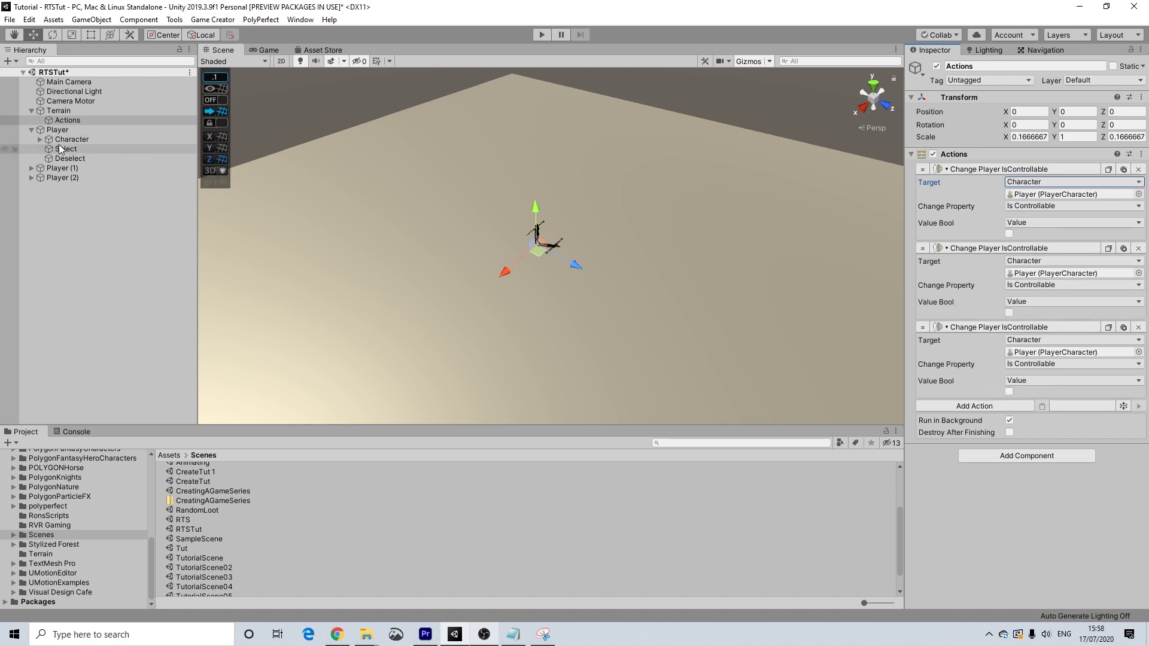
{"action": "left_click_drag", "start_coordinate": [63, 168], "coordinate": [1053, 273]}
{"action": "left_click_drag", "start_coordinate": [58, 178], "coordinate": [1025, 354]}
{"action": "left_click", "coordinate": [991, 169]}
{"action": "left_click", "coordinate": [990, 183]}
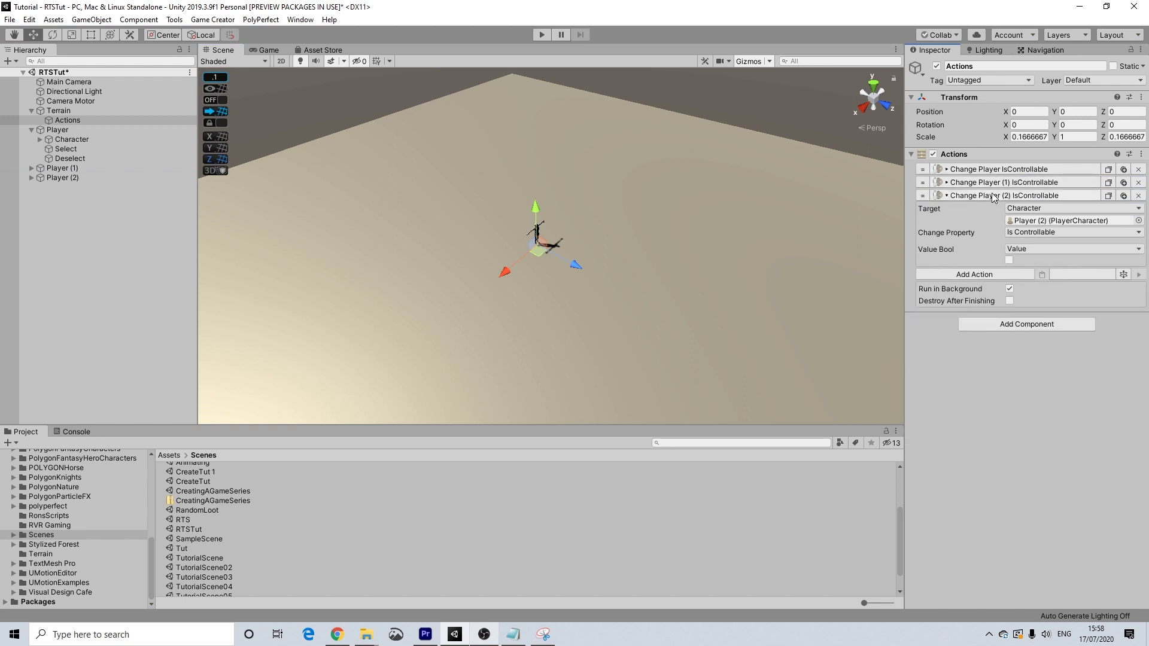
{"action": "left_click", "coordinate": [993, 196]}
- Copy the HighLight Object Off action from the Player's Deselect object into the Terrain's Actions
{"action": "left_click", "coordinate": [70, 158]}
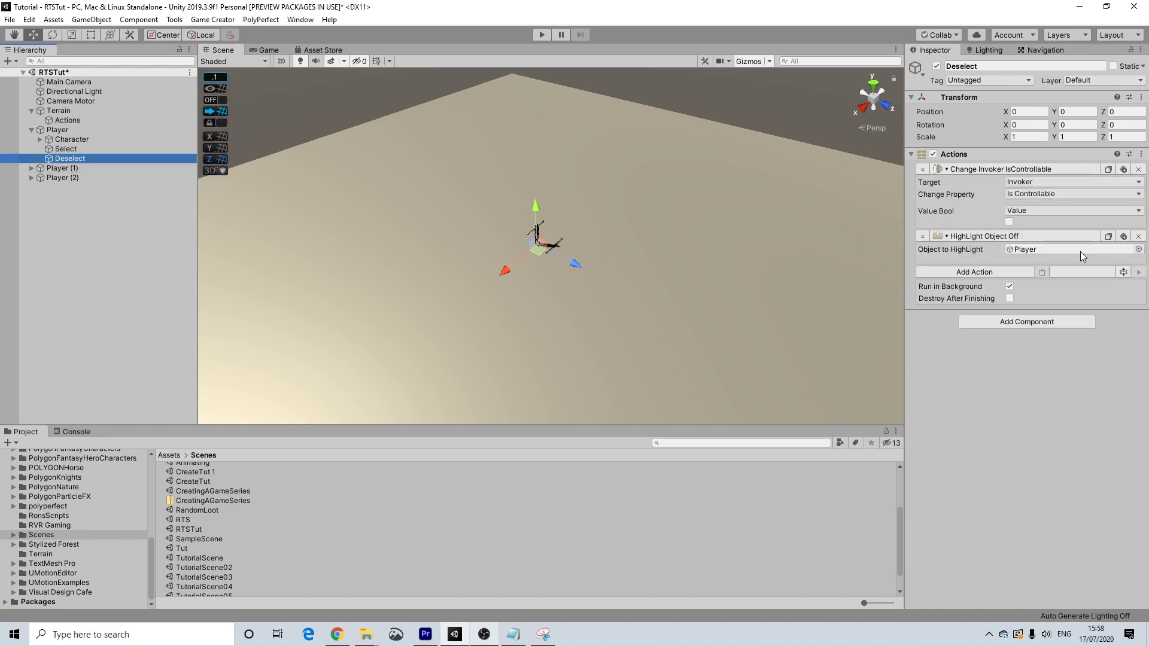
{"action": "left_click", "coordinate": [1117, 240]}
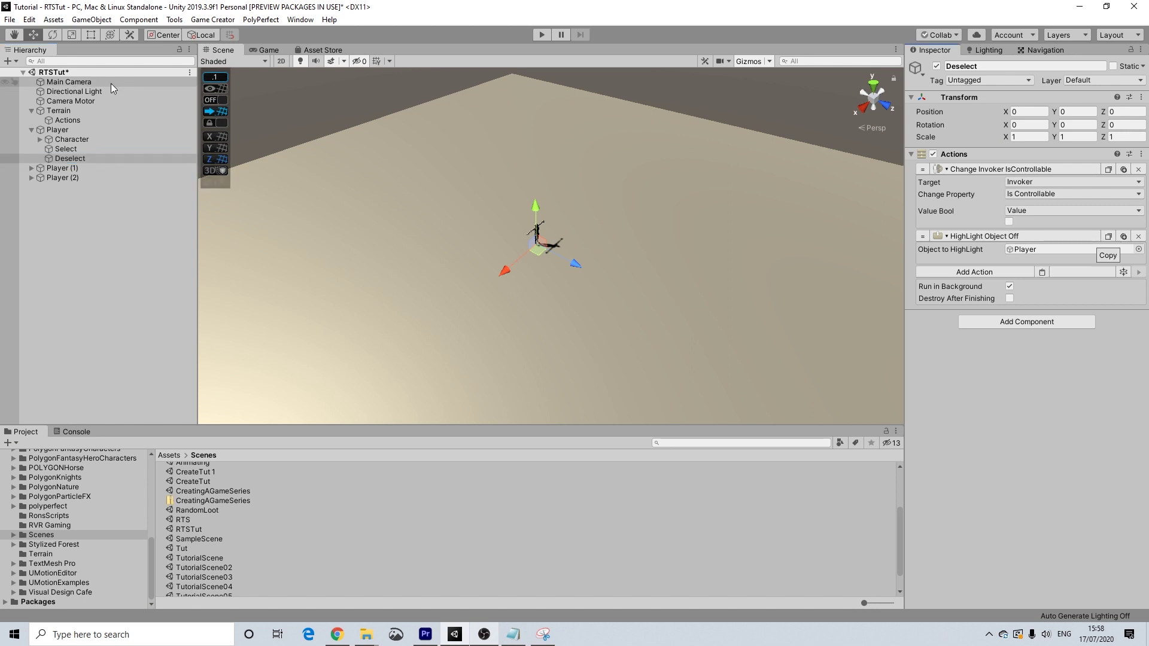
{"action": "left_click", "coordinate": [59, 118]}
{"action": "left_click", "coordinate": [1043, 210]}
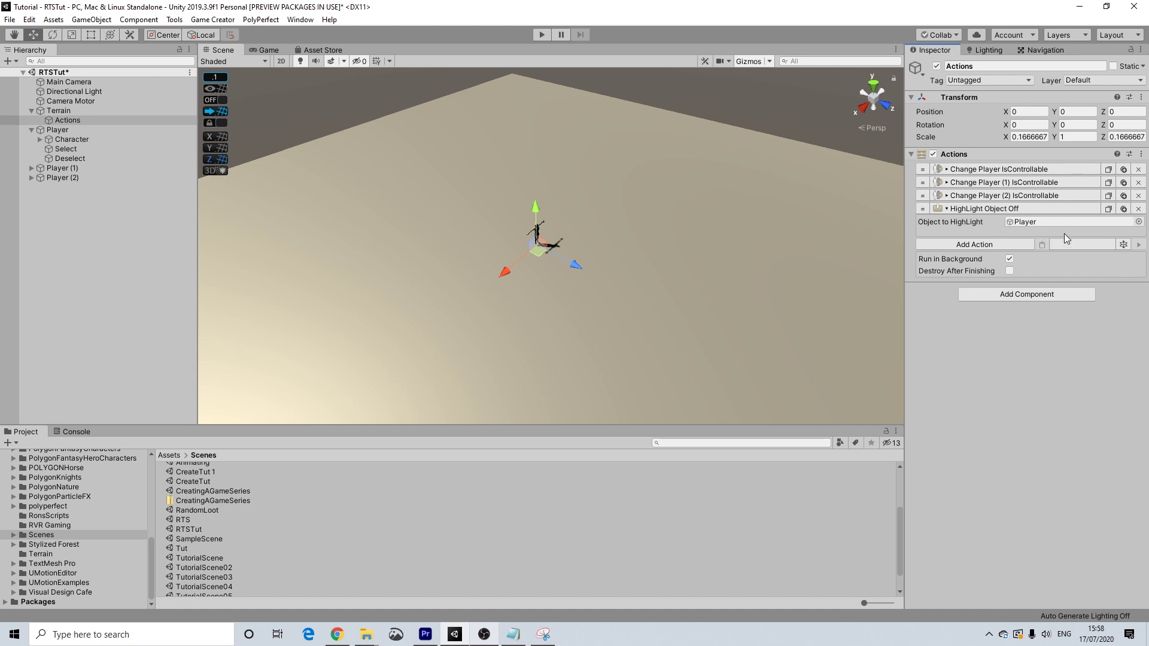
- Duplicate the HighLight Object Off action twice and assign Player (1) and Player (2) as the copies' objects
{"action": "left_click", "coordinate": [1123, 208]}
{"action": "left_click", "coordinate": [1124, 208]}
{"action": "left_click_drag", "start_coordinate": [63, 168], "coordinate": [1053, 258]}
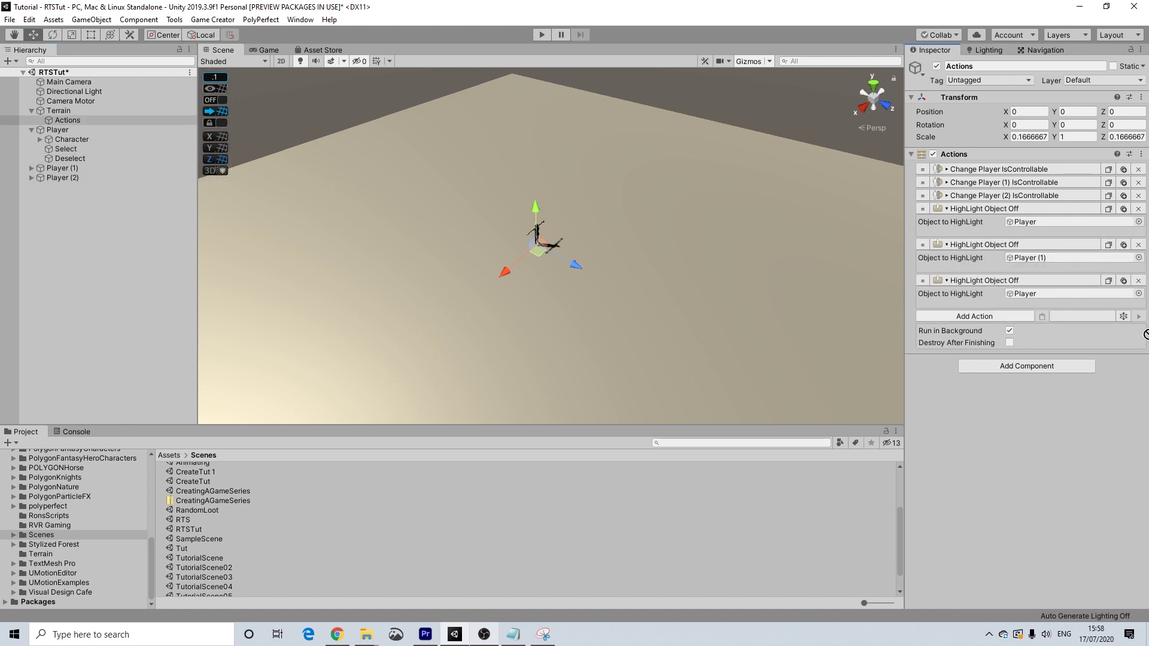
{"action": "left_click_drag", "start_coordinate": [1146, 334], "coordinate": [1029, 294]}
- Spread the overlapping player characters apart along the X axis, moving Player (2) to about X -4.34
{"action": "left_click", "coordinate": [32, 130]}
{"action": "left_click", "coordinate": [59, 130]}
{"action": "left_click_drag", "start_coordinate": [499, 253], "coordinate": [496, 257]}
{"action": "left_click", "coordinate": [81, 153]}
{"action": "left_click", "coordinate": [81, 153]}
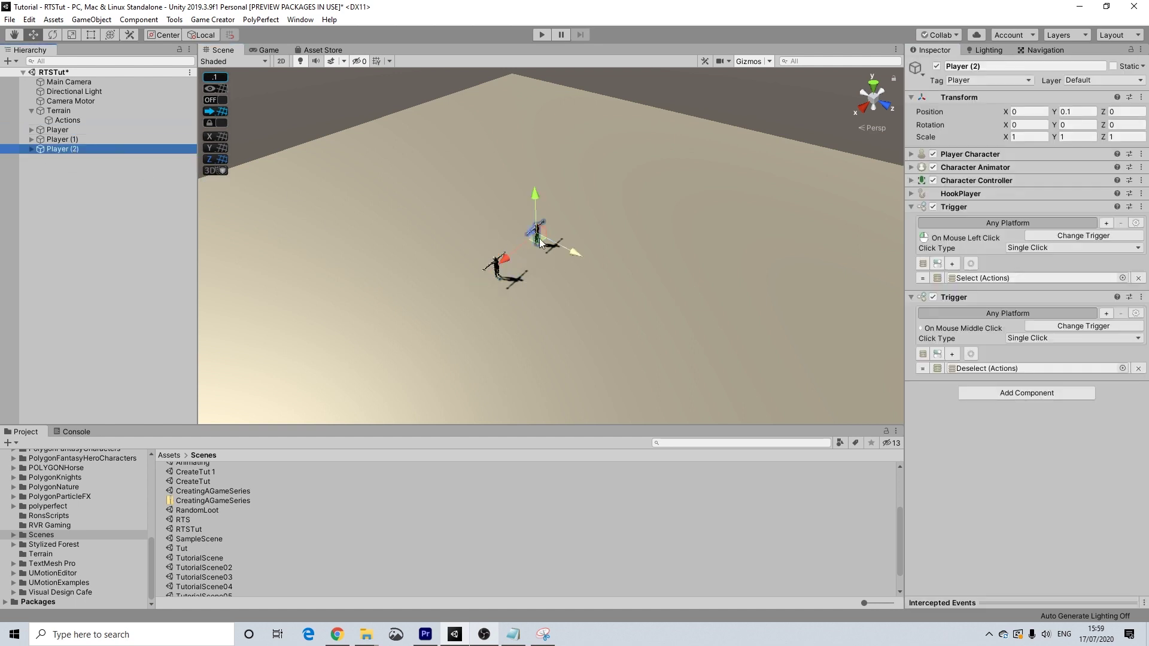
{"action": "left_click_drag", "start_coordinate": [501, 257], "coordinate": [546, 230]}
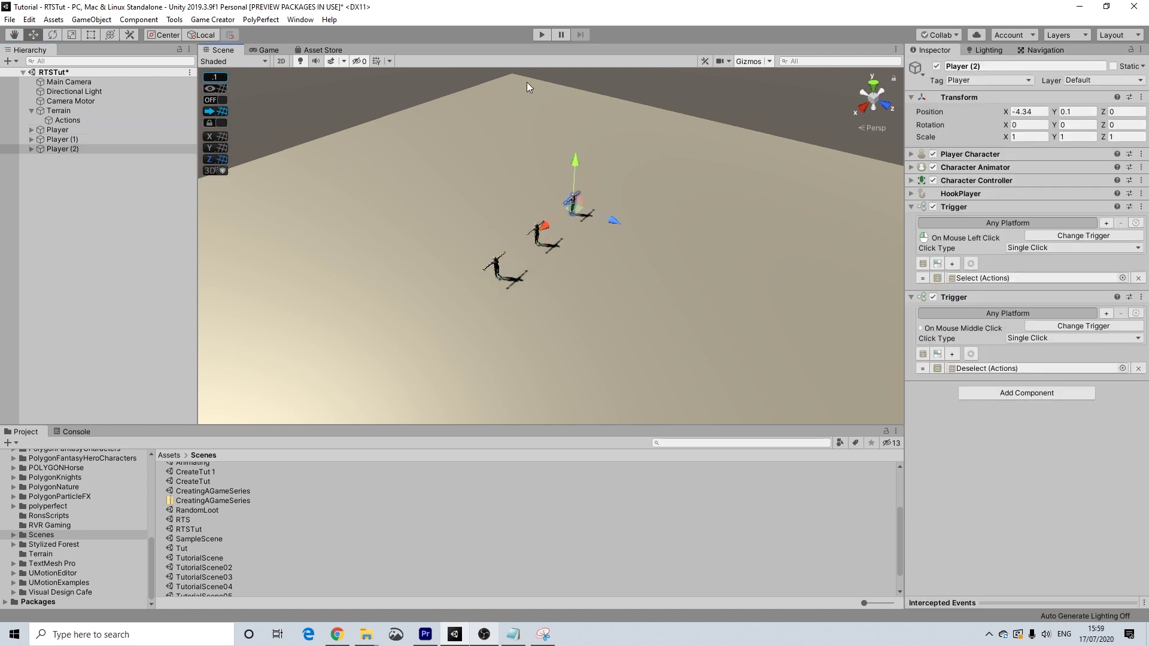
- Run the scene, select the nearest and the middle character in turn and send each to another spot on the terrain
{"action": "left_click", "coordinate": [540, 34]}
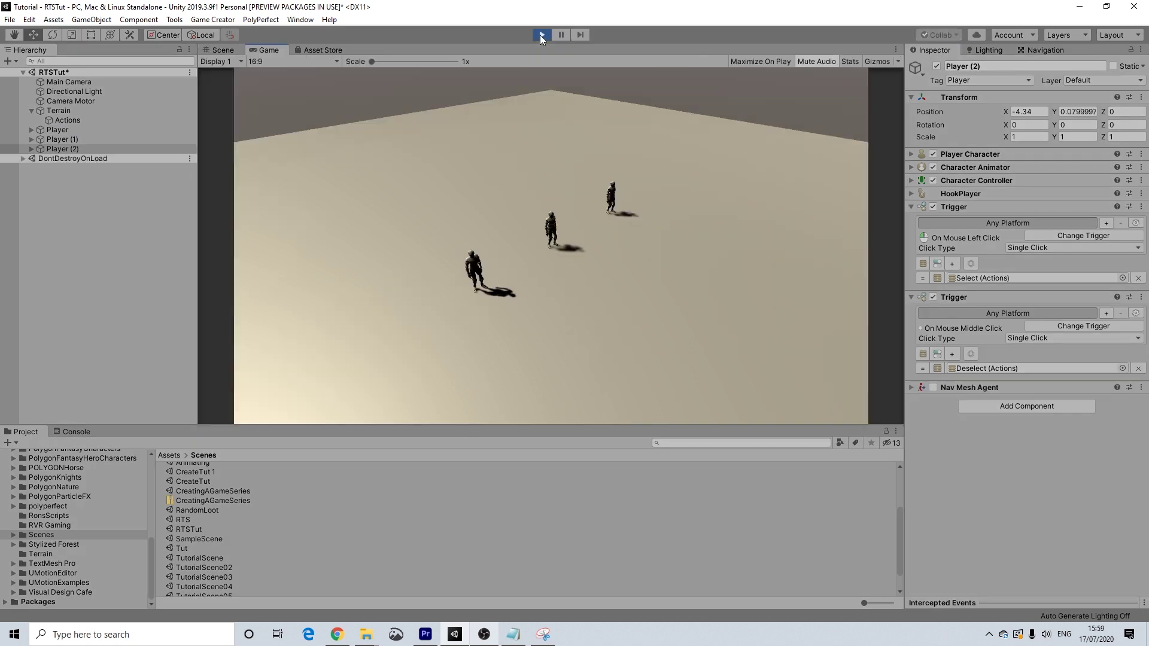
{"action": "left_click", "coordinate": [472, 271]}
{"action": "left_click", "coordinate": [329, 220]}
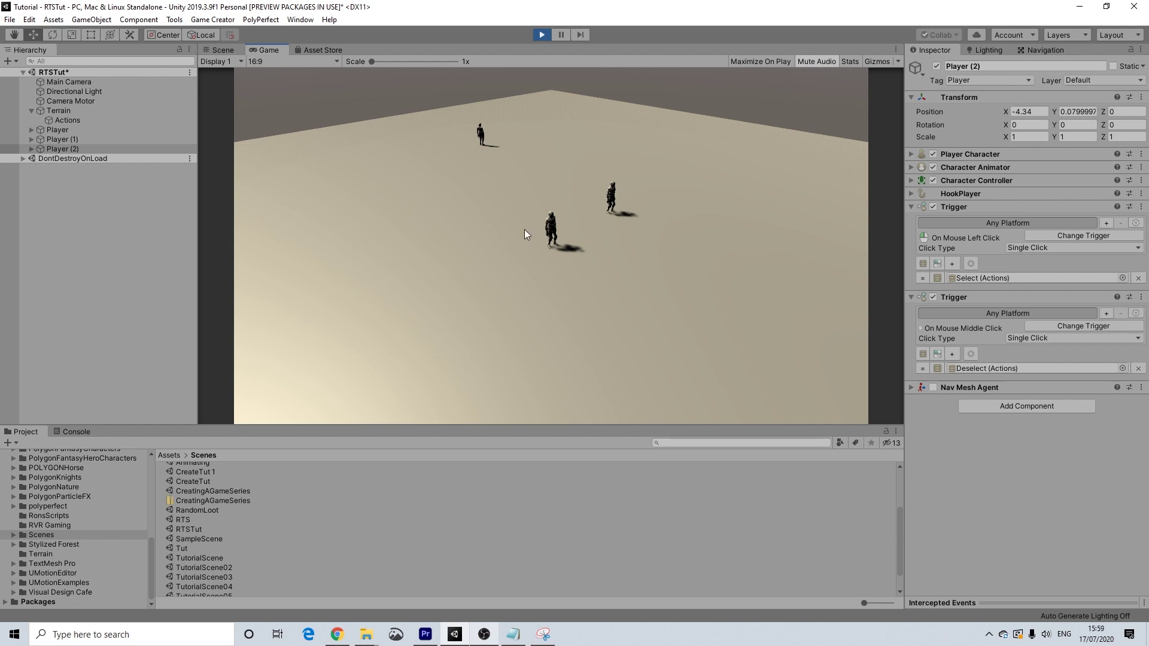
{"action": "left_click", "coordinate": [551, 230]}
{"action": "left_click", "coordinate": [407, 200]}
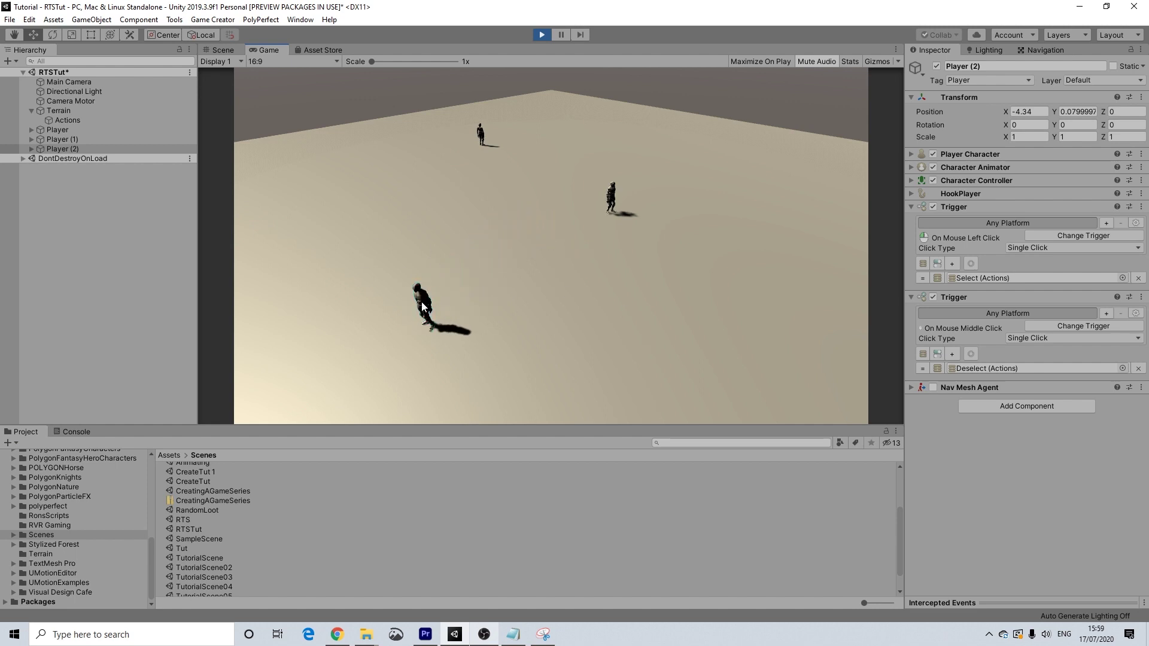
- Test deselecting the moved middle character, sending the third character across the terrain and deselecting through the terrain's trigger
{"action": "middle_click", "coordinate": [422, 307]}
{"action": "left_click", "coordinate": [537, 214]}
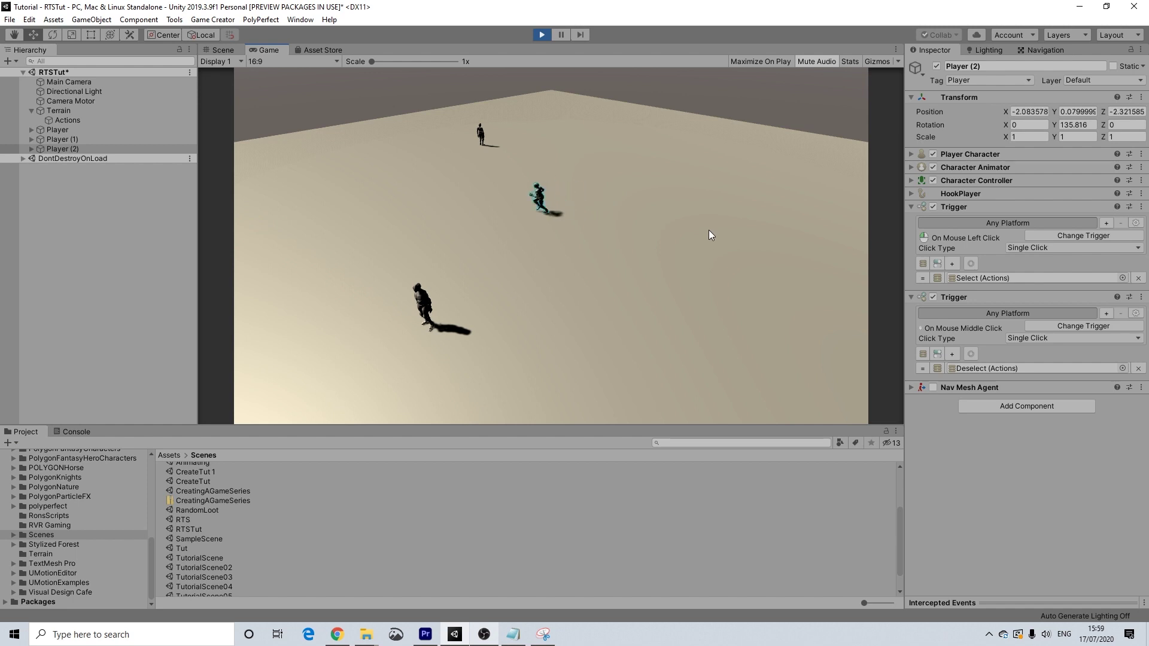
{"action": "middle_click", "coordinate": [708, 230]}
- Reselect the third character in the running scene, send it to several spots on the terrain and deselect it
{"action": "left_click", "coordinate": [532, 195]}
{"action": "left_click", "coordinate": [638, 213]}
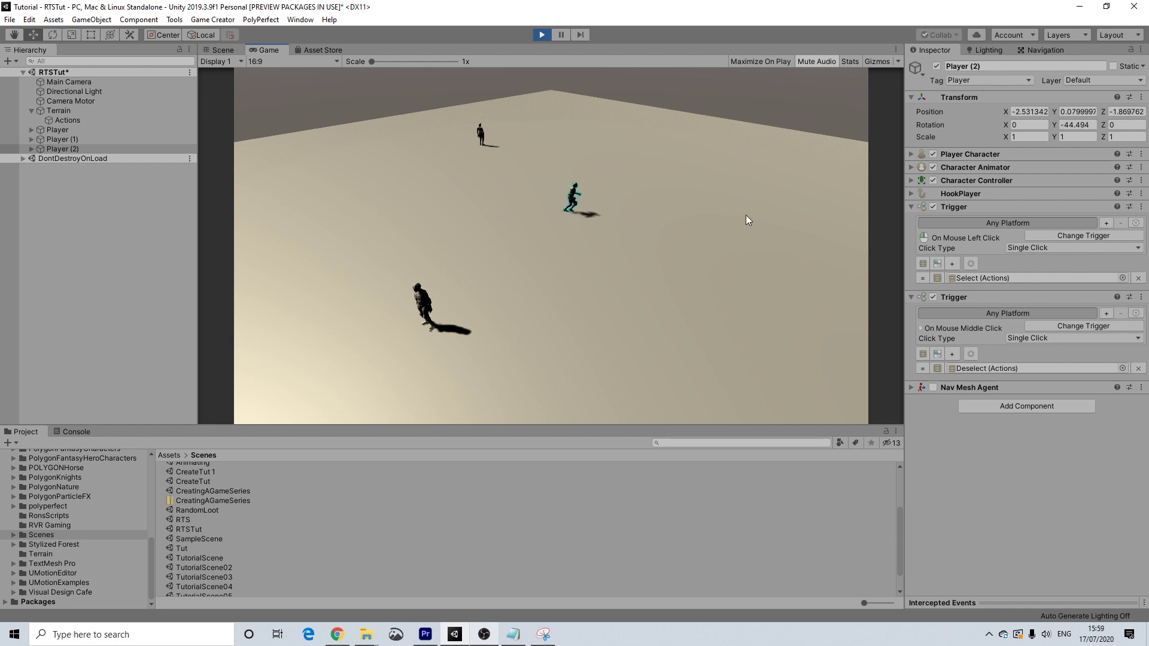
{"action": "left_click", "coordinate": [554, 275]}
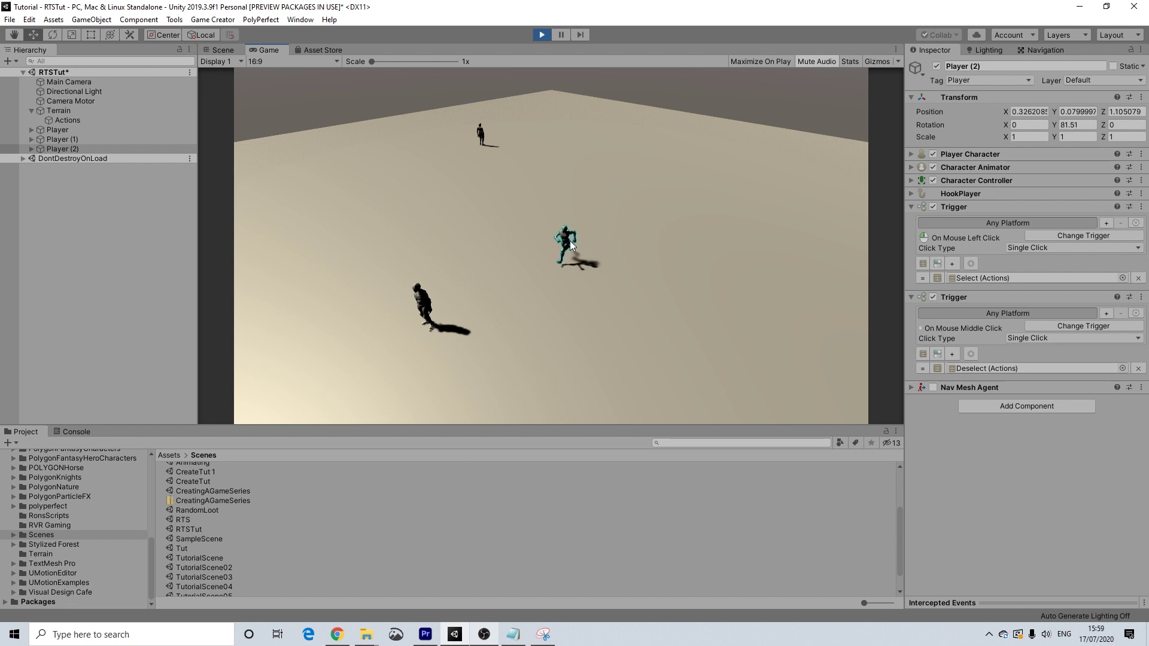
{"action": "left_click", "coordinate": [603, 216]}
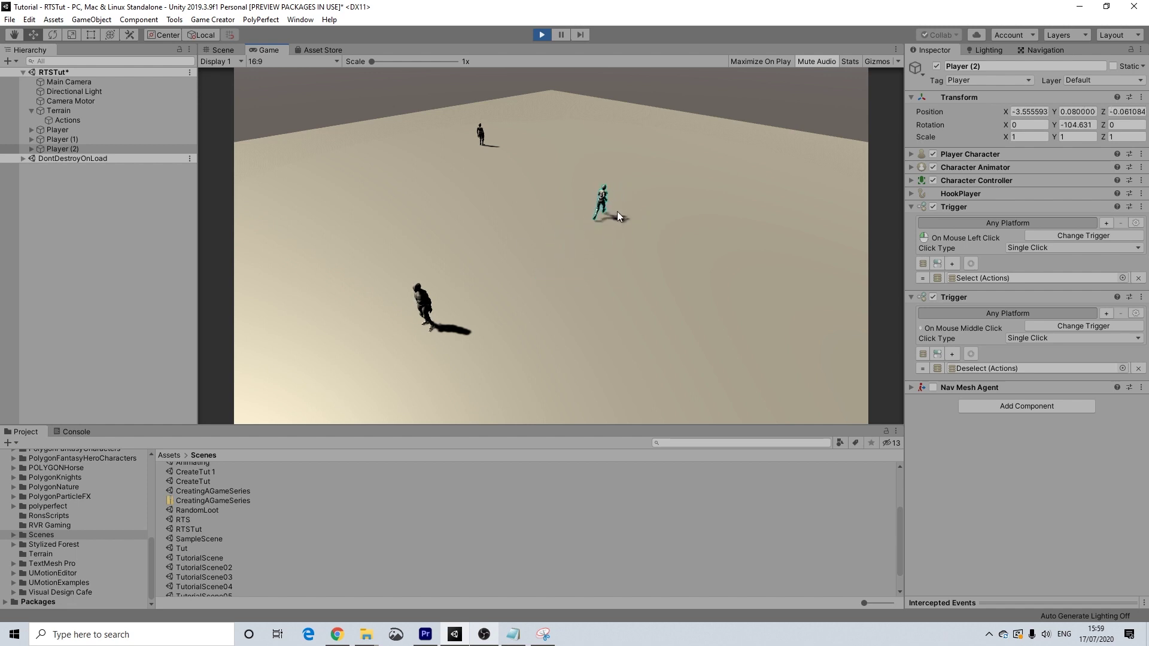
{"action": "left_click", "coordinate": [548, 226]}
{"action": "left_click", "coordinate": [550, 207]}
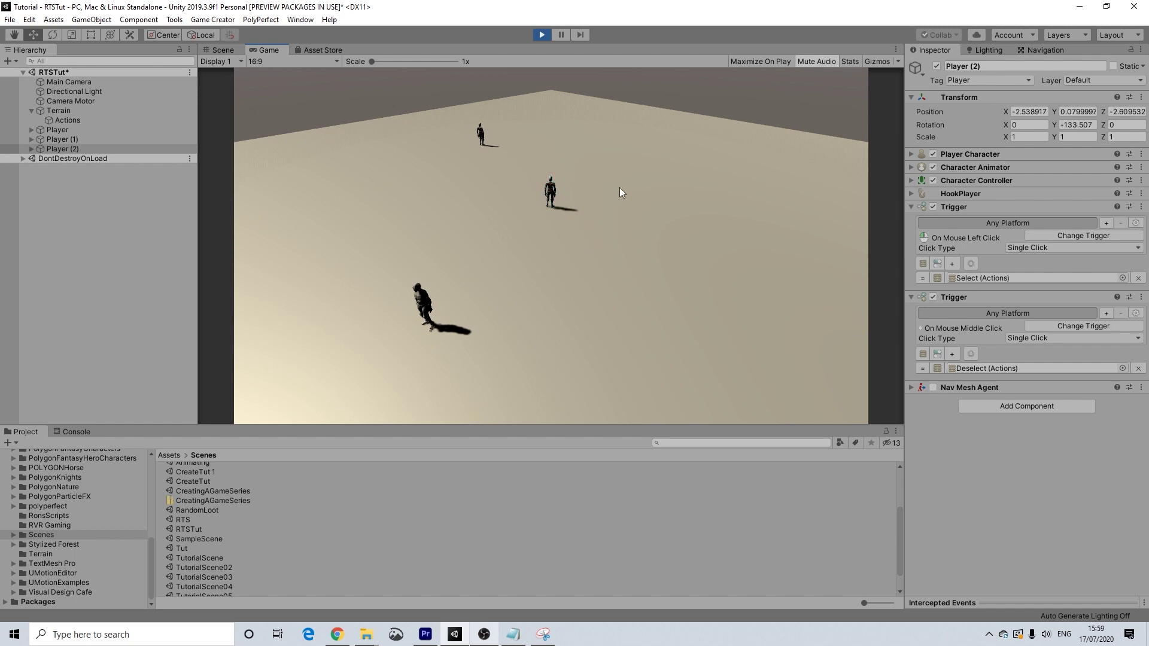